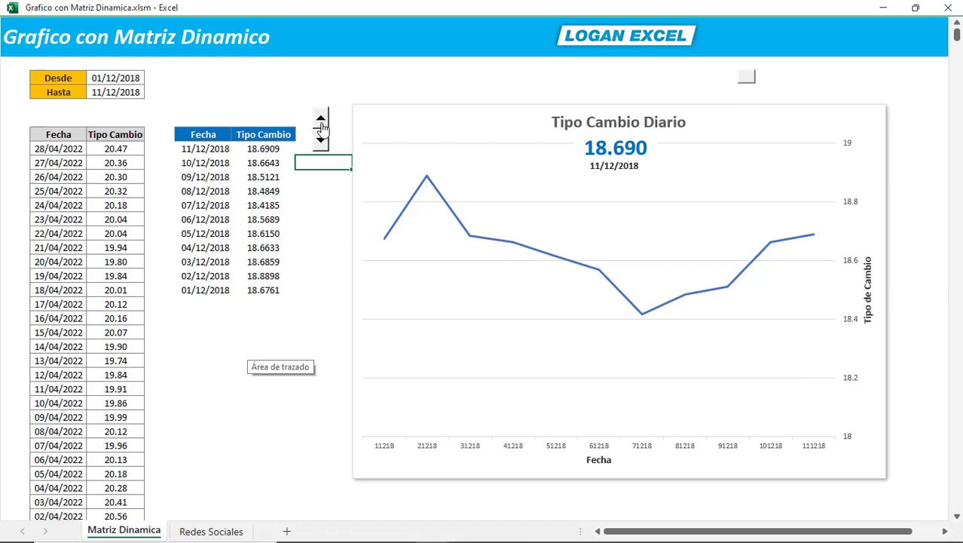
Step the Hasta date up from 11/12/2018 to 26/12/2018 so the chart reaches 18.116
click(321, 122)
click(321, 122)
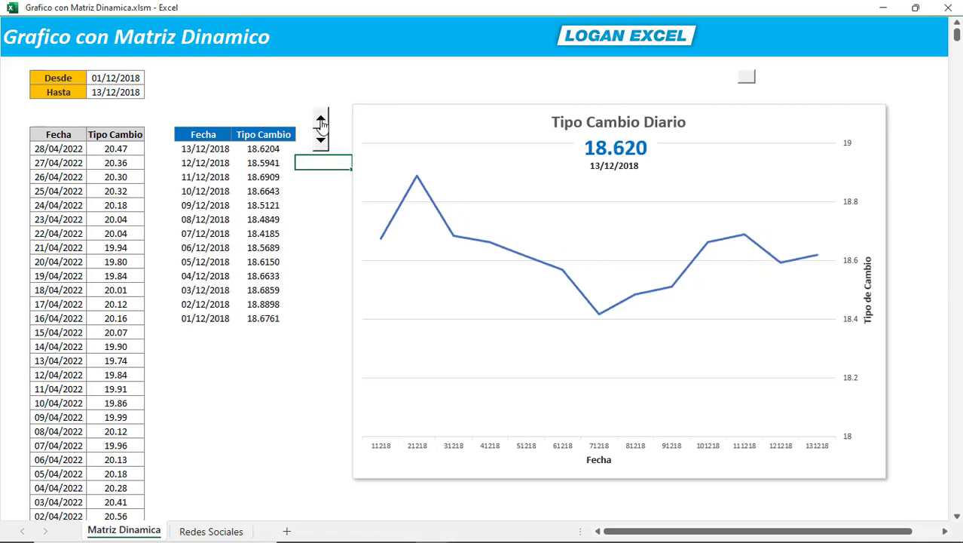
click(321, 122)
click(321, 122)
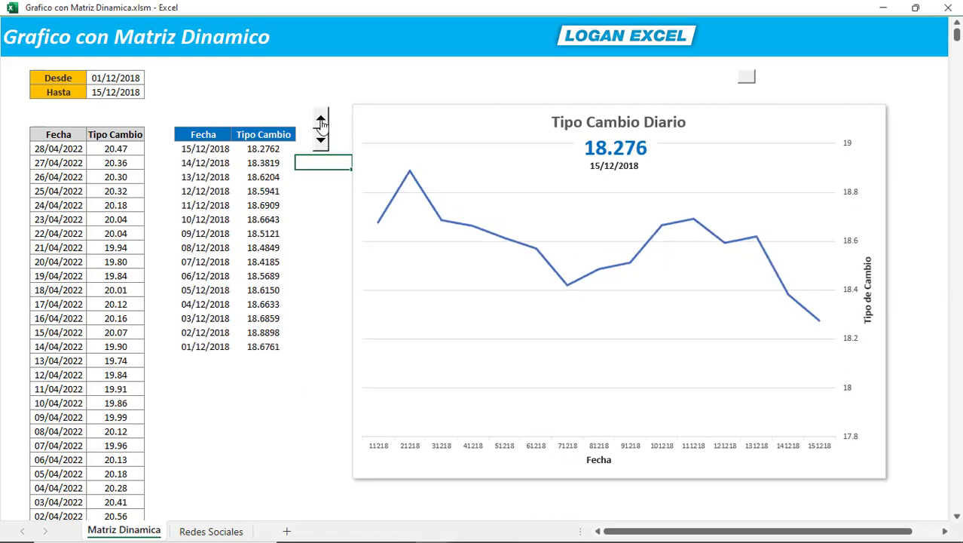
click(321, 122)
click(321, 122)
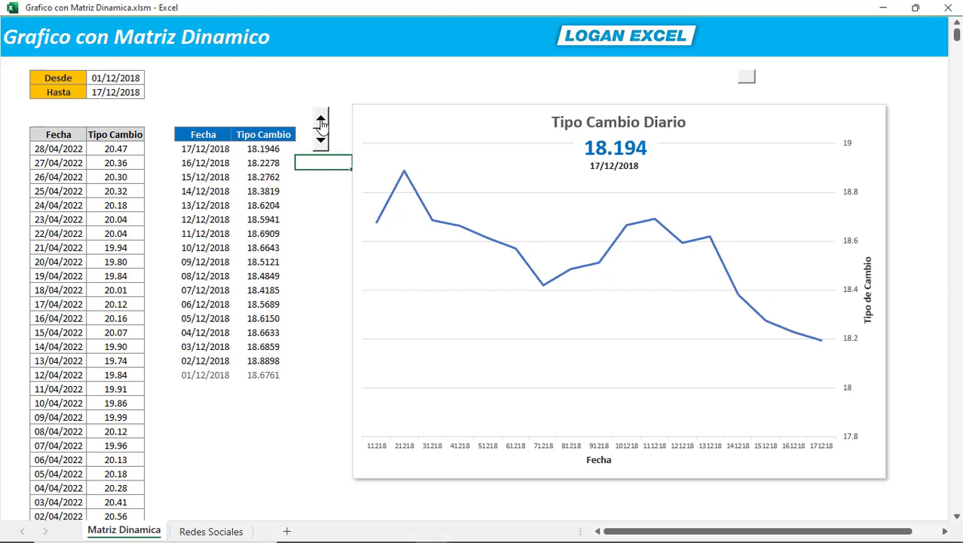
click(321, 122)
click(321, 122)
click(321, 123)
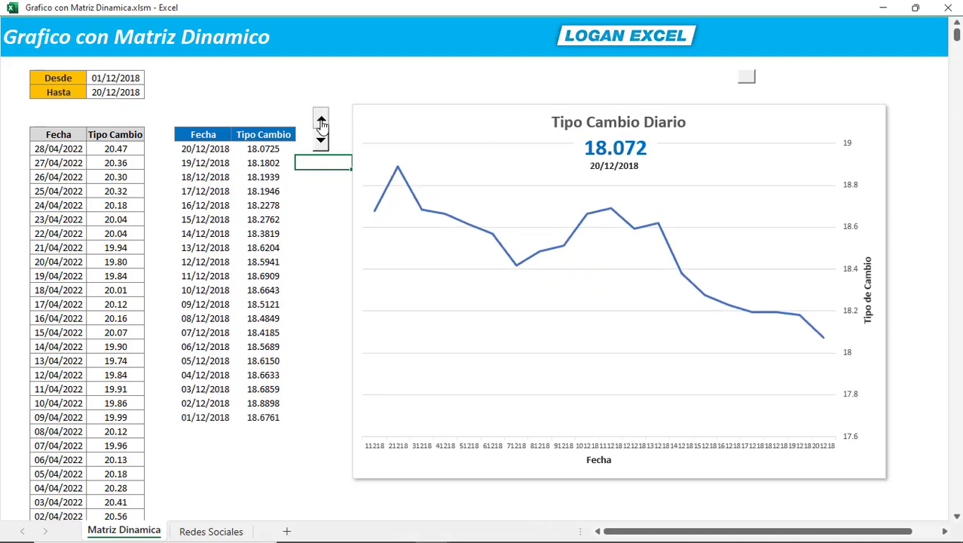
click(321, 122)
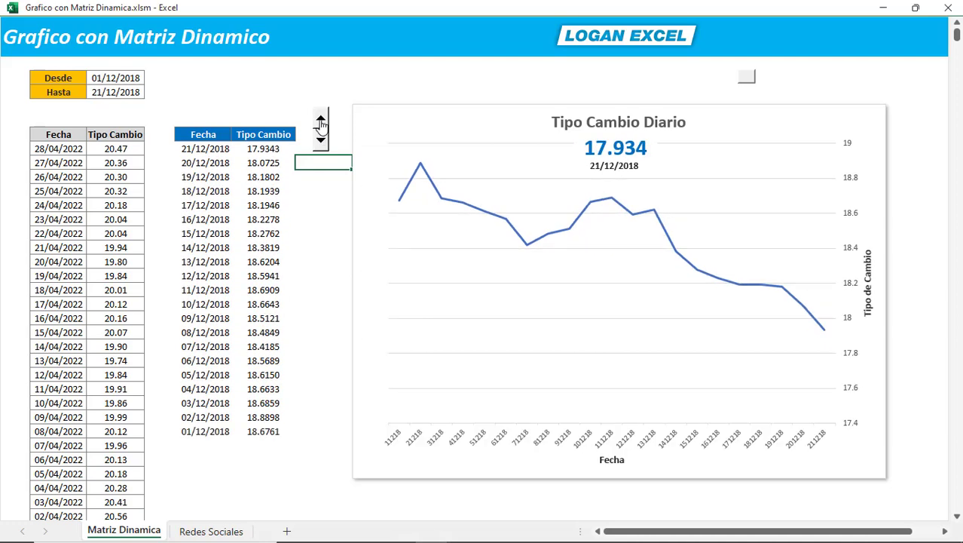
click(322, 122)
click(321, 141)
click(321, 142)
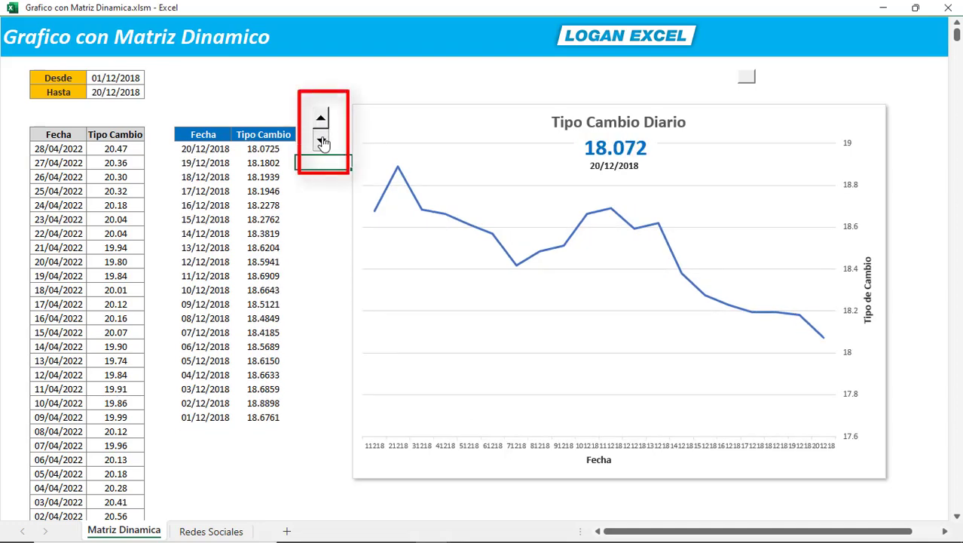
click(322, 142)
click(322, 142)
click(321, 142)
click(322, 142)
click(322, 121)
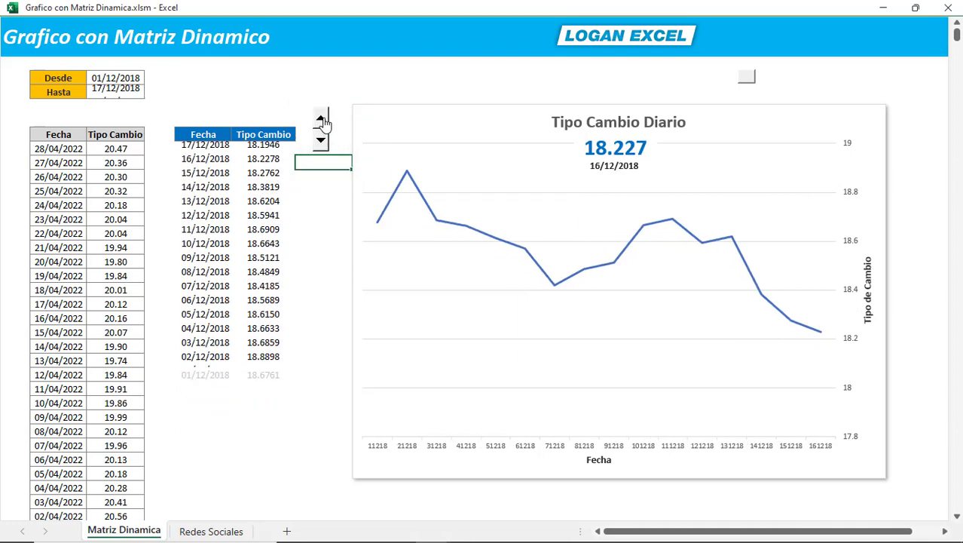
click(322, 121)
click(322, 121)
click(322, 120)
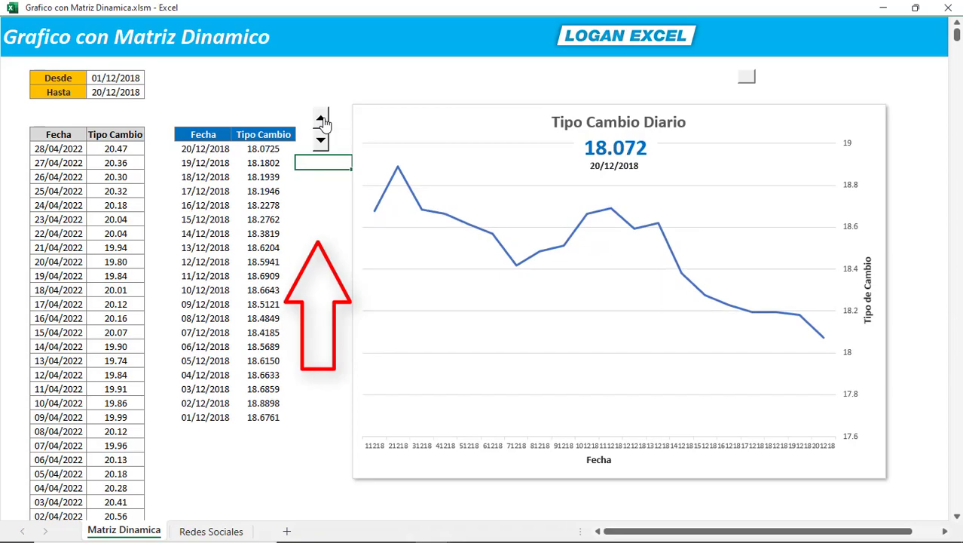
click(321, 121)
click(322, 121)
click(321, 121)
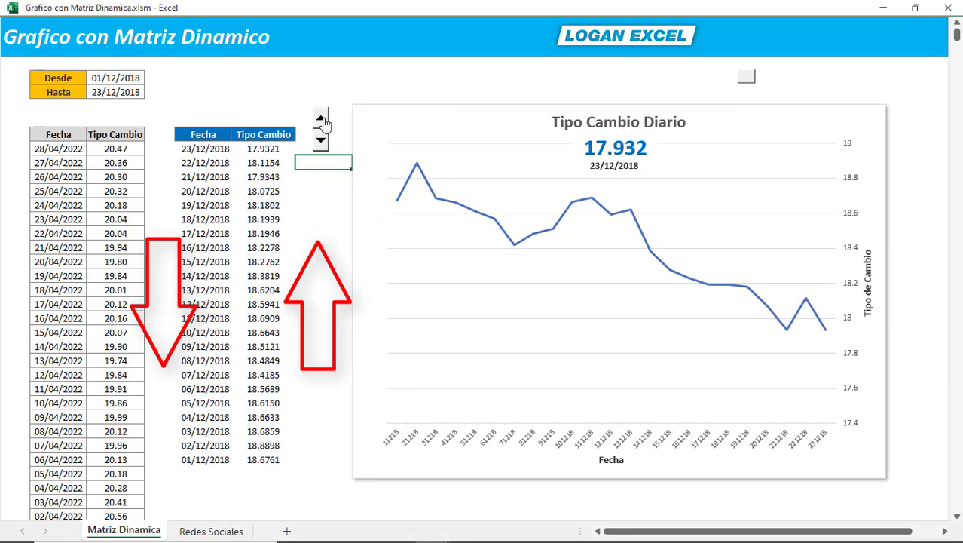
click(321, 121)
click(321, 120)
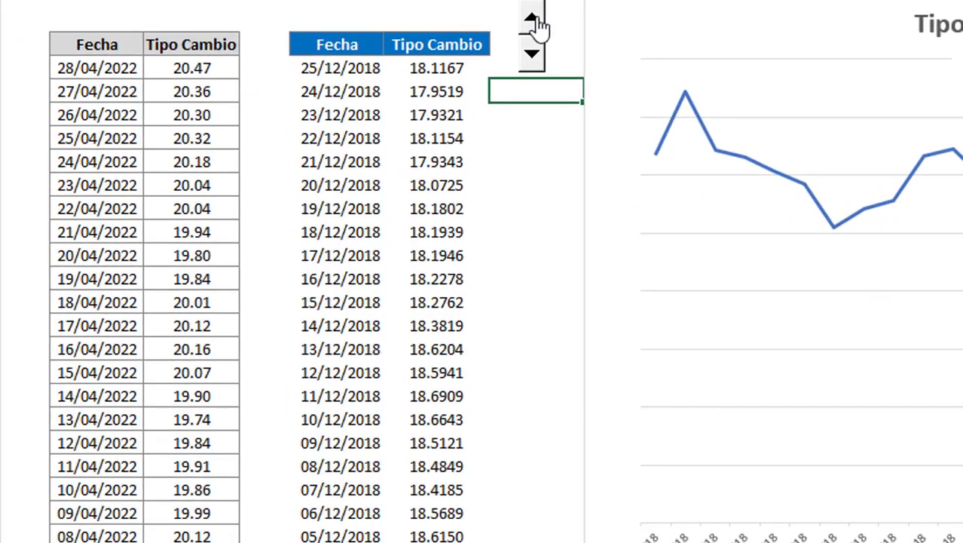
Raise the Hasta date to 10/02/2019 so the table and chart extend into February, ending at 17.697
click(532, 19)
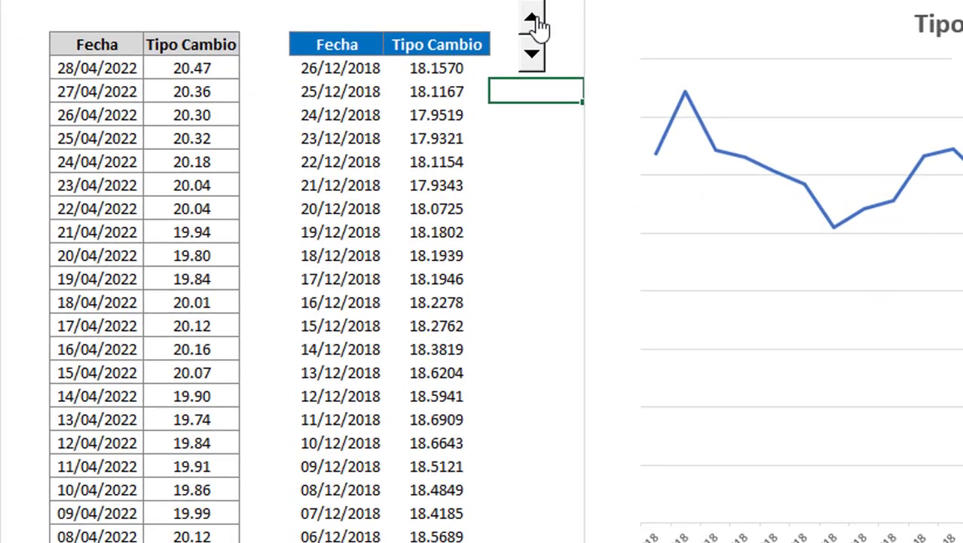
click(533, 19)
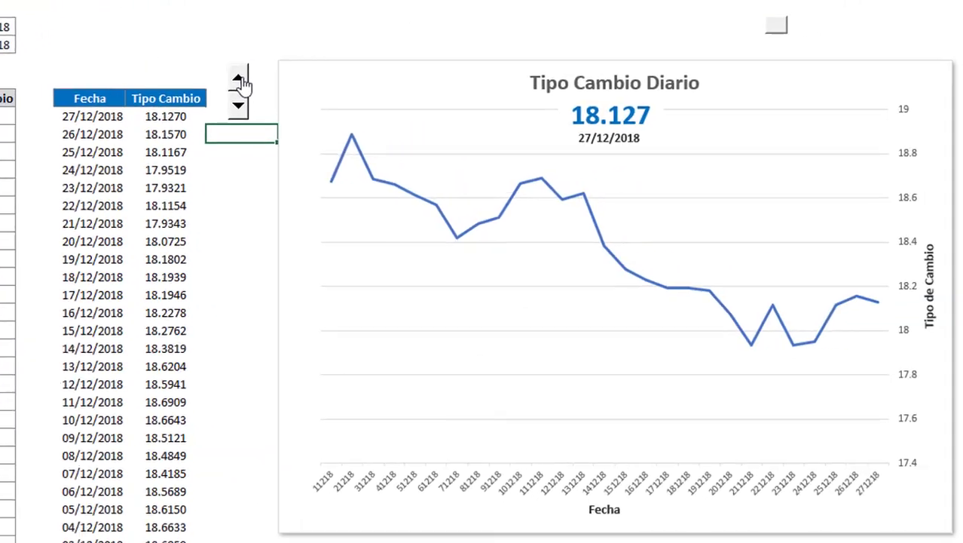
click(235, 80)
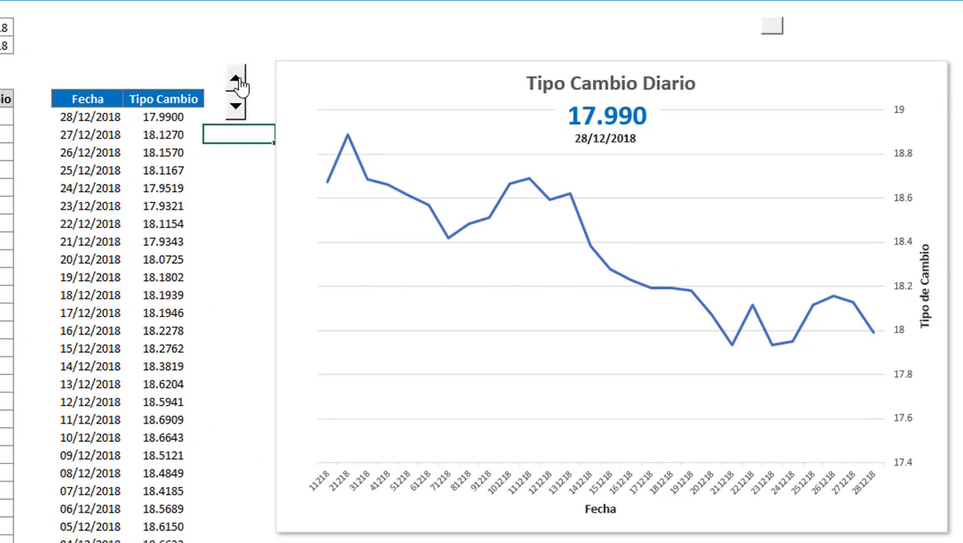
click(235, 80)
click(235, 80)
click(235, 79)
click(235, 80)
click(235, 80)
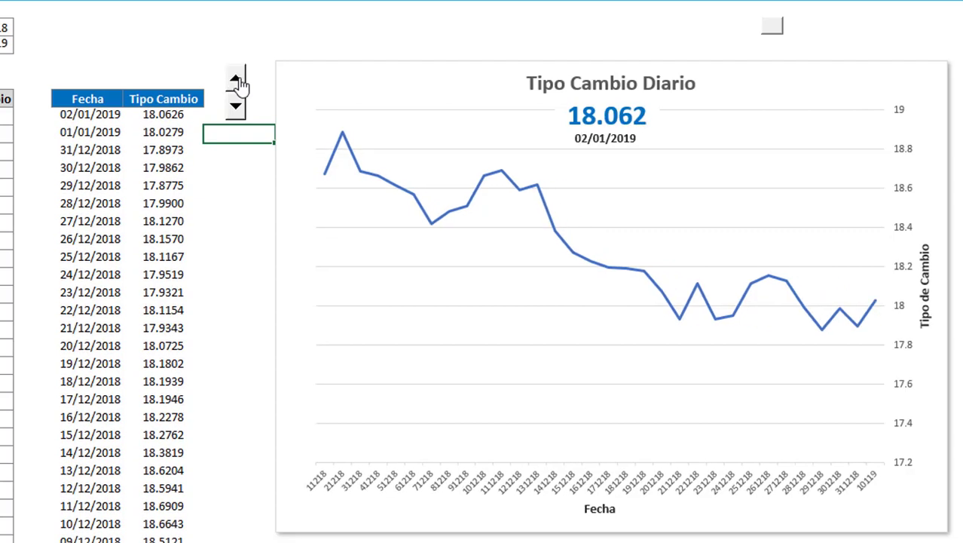
click(235, 80)
click(235, 80)
click(236, 80)
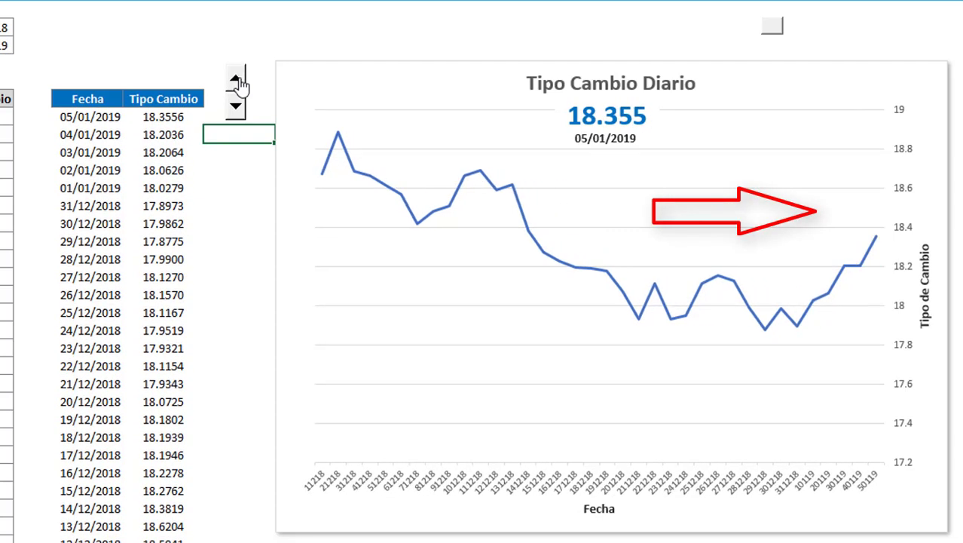
click(235, 80)
click(236, 80)
click(236, 80)
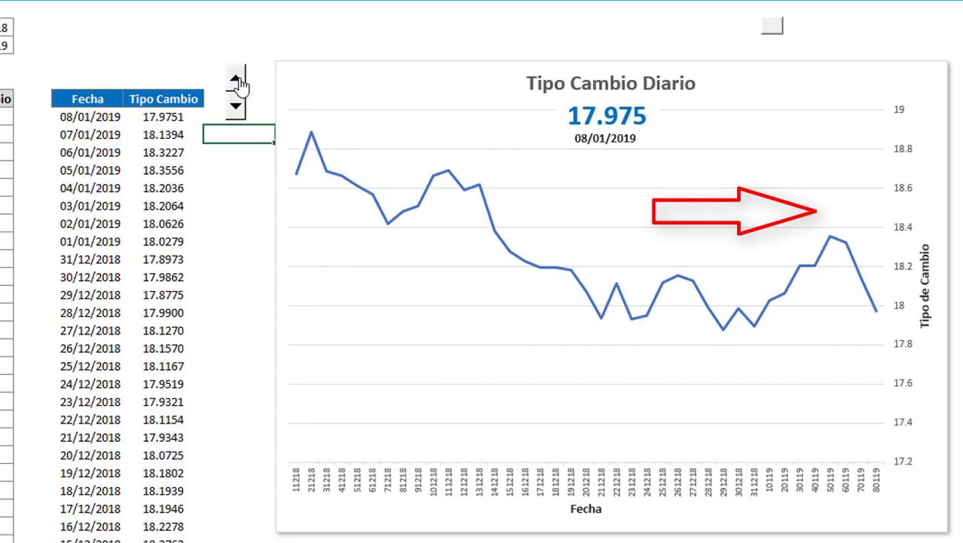
click(235, 80)
click(235, 80)
click(235, 80)
click(235, 80)
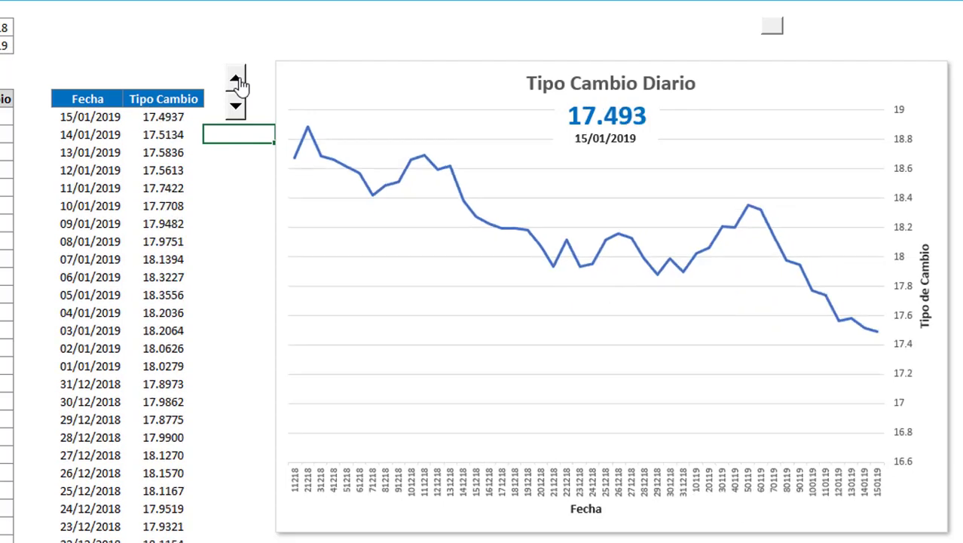
click(235, 80)
click(236, 79)
click(235, 80)
click(235, 80)
click(236, 80)
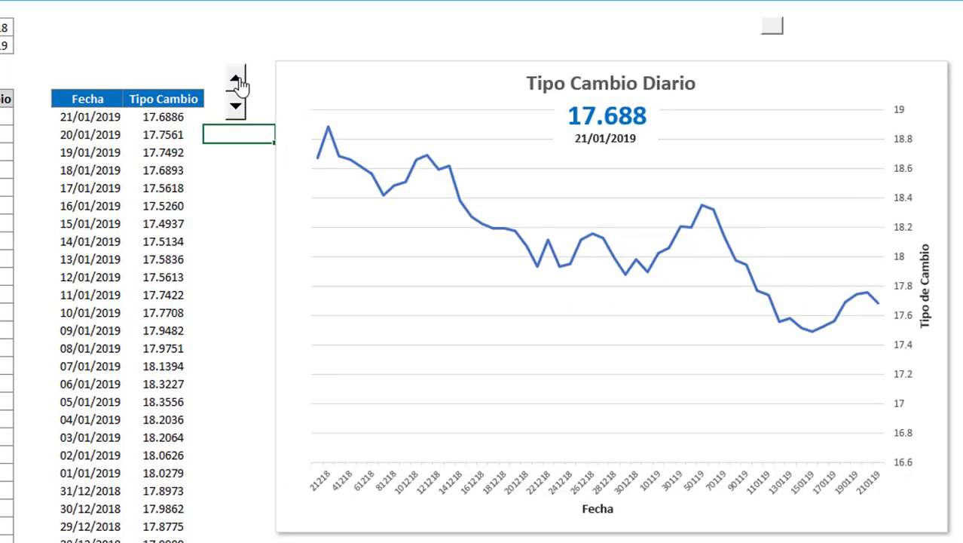
click(235, 80)
click(235, 80)
click(235, 80)
click(235, 80)
click(235, 80)
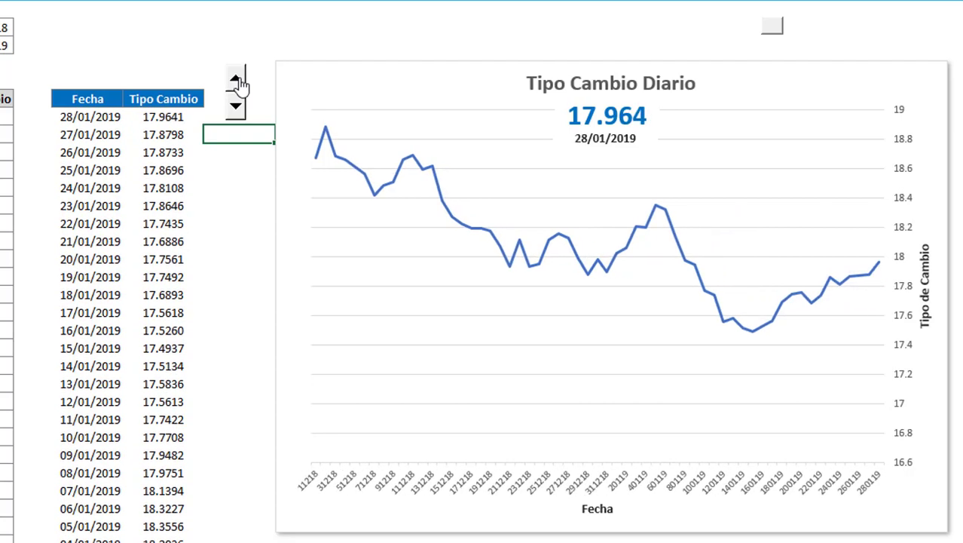
click(236, 80)
click(235, 80)
click(235, 79)
click(235, 80)
click(235, 80)
click(235, 80)
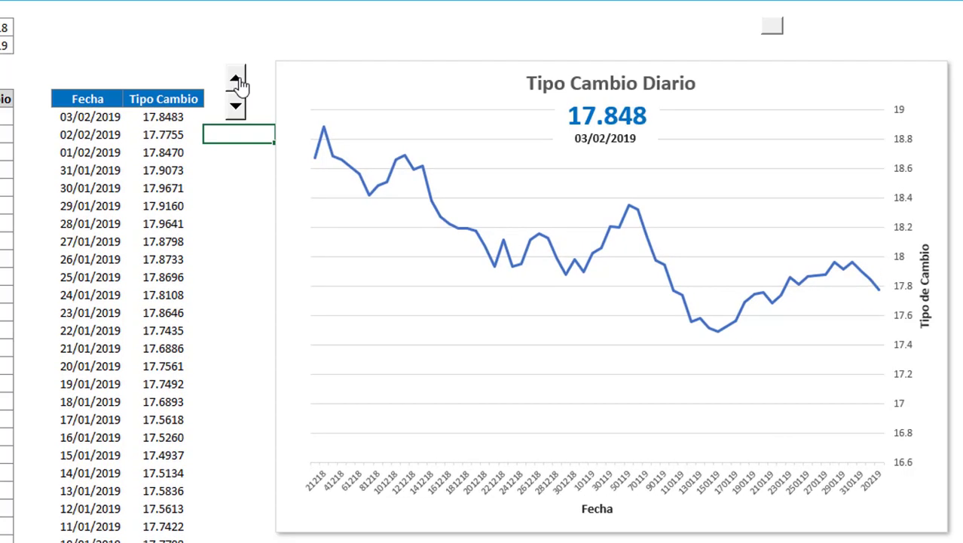
click(235, 80)
click(235, 80)
click(235, 80)
click(236, 80)
click(235, 80)
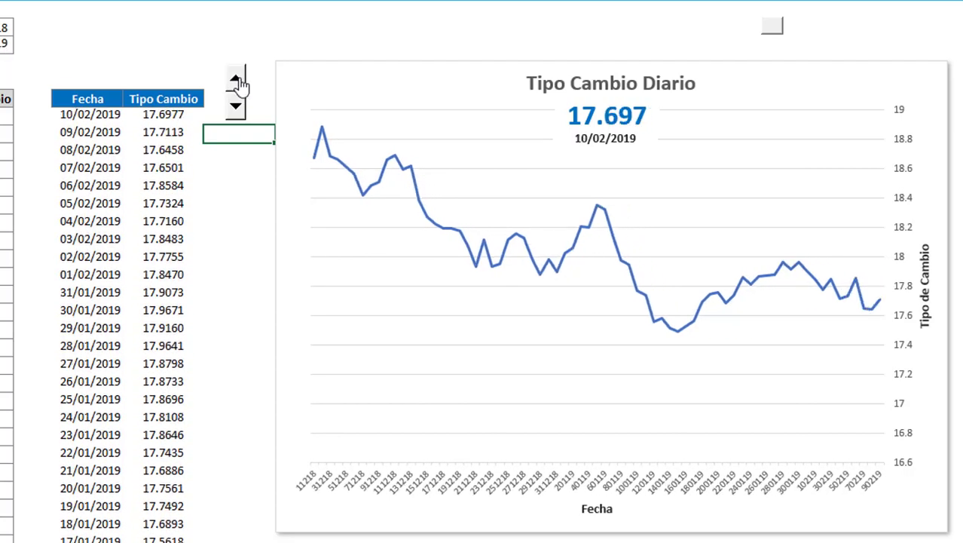
click(235, 79)
click(236, 80)
click(236, 80)
click(235, 80)
click(235, 80)
click(235, 80)
click(235, 80)
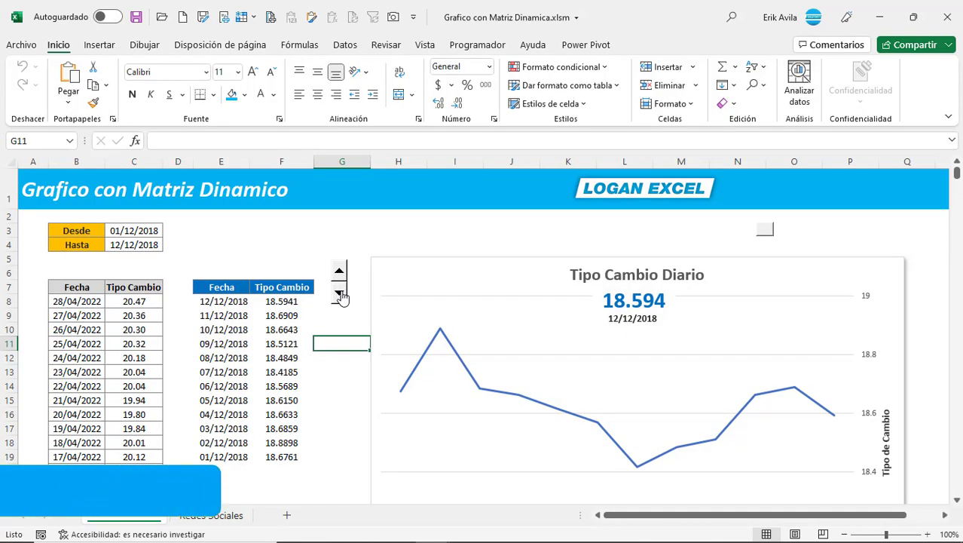
Step the Hasta date down to 11/12/2018, leaving the chart at 18.690
click(339, 292)
click(151, 343)
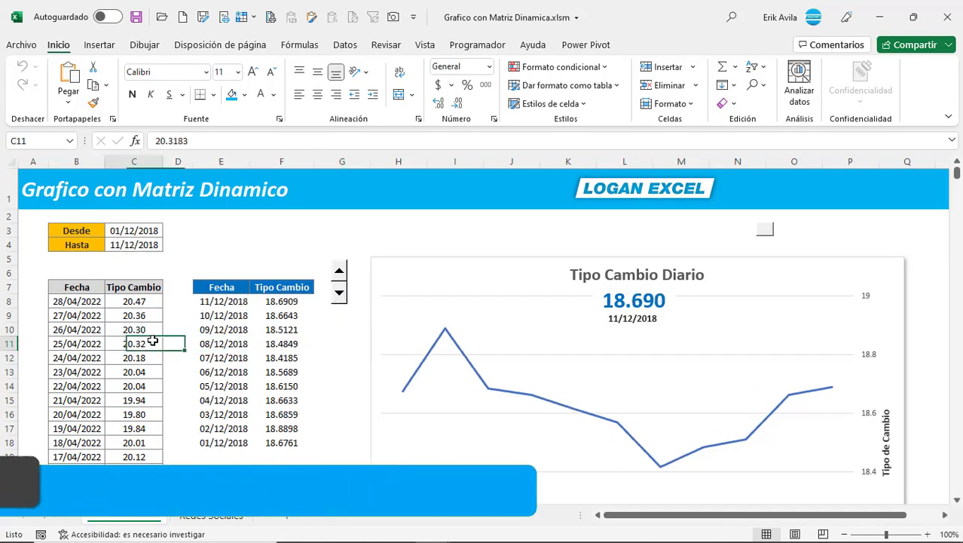
click(126, 315)
scroll(154, 314, down, 2)
click(154, 314)
scroll(154, 314, up, 2)
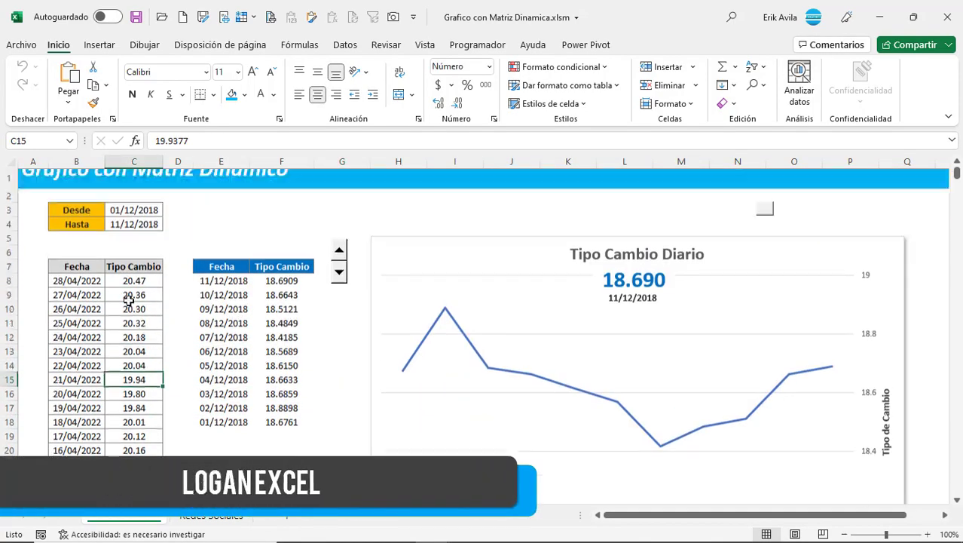
click(134, 301)
click(76, 315)
click(76, 300)
scroll(278, 319, down, 2)
click(120, 355)
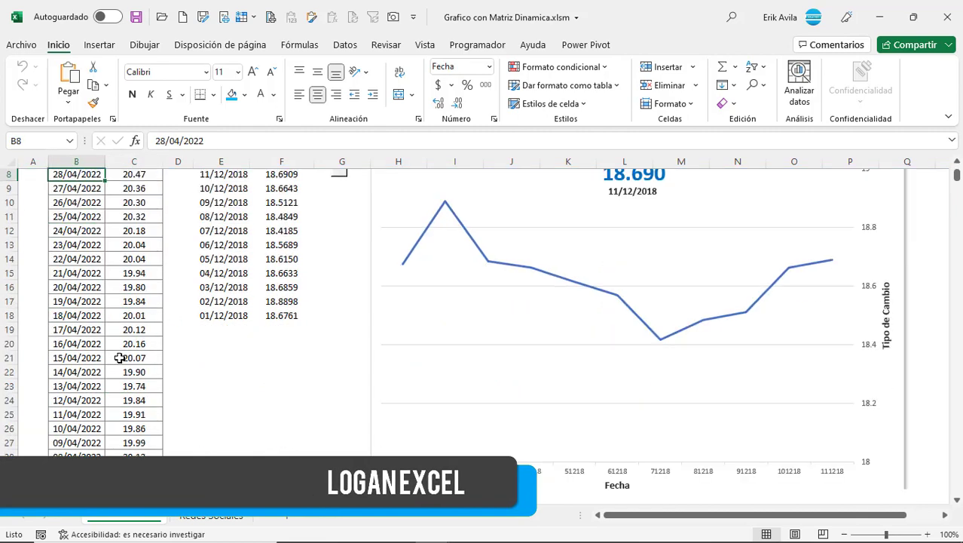
scroll(129, 347, down, 3)
click(129, 344)
scroll(133, 324, down, 3)
click(133, 326)
scroll(133, 317, down, 7)
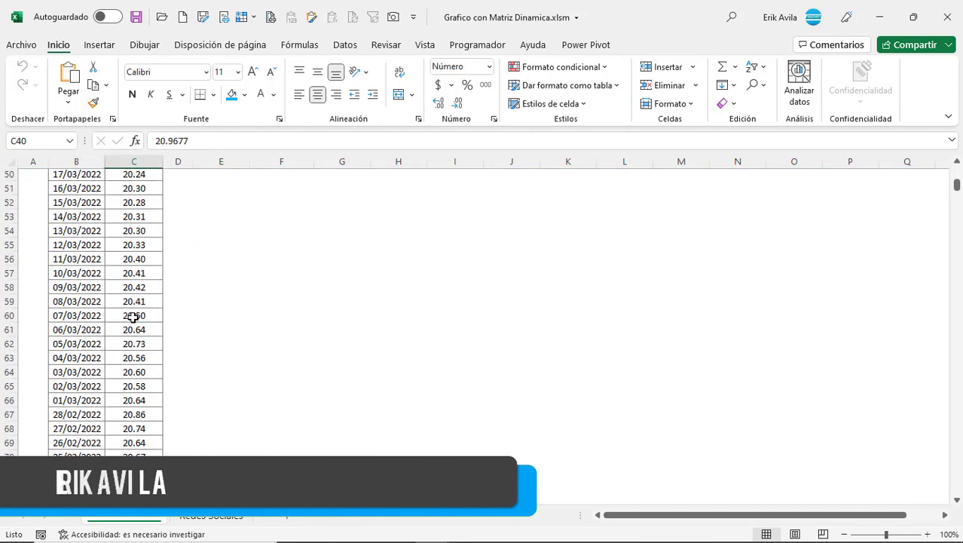
scroll(134, 316, up, 5)
scroll(134, 317, up, 7)
scroll(133, 316, up, 4)
click(94, 316)
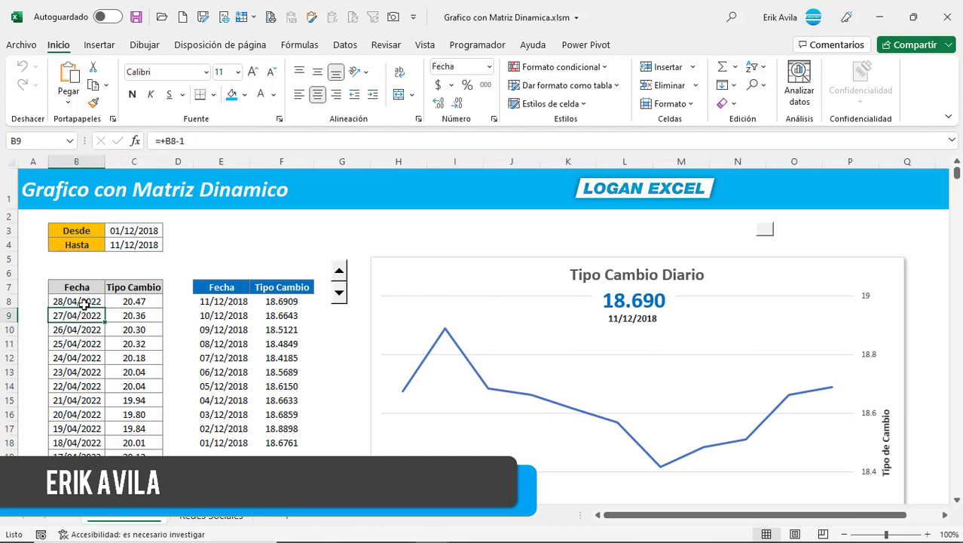
click(84, 301)
key(Right)
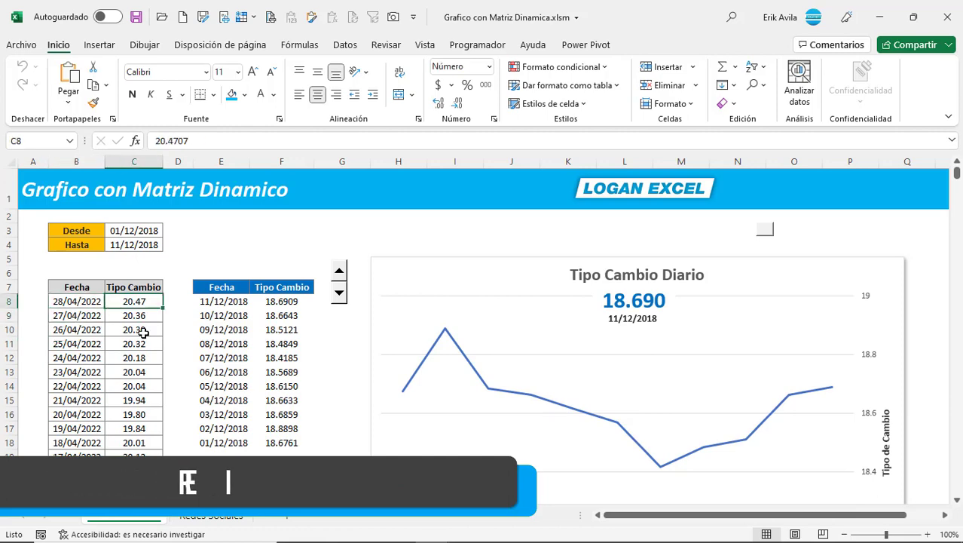
key(Left)
key(Right)
key(Left)
key(Down)
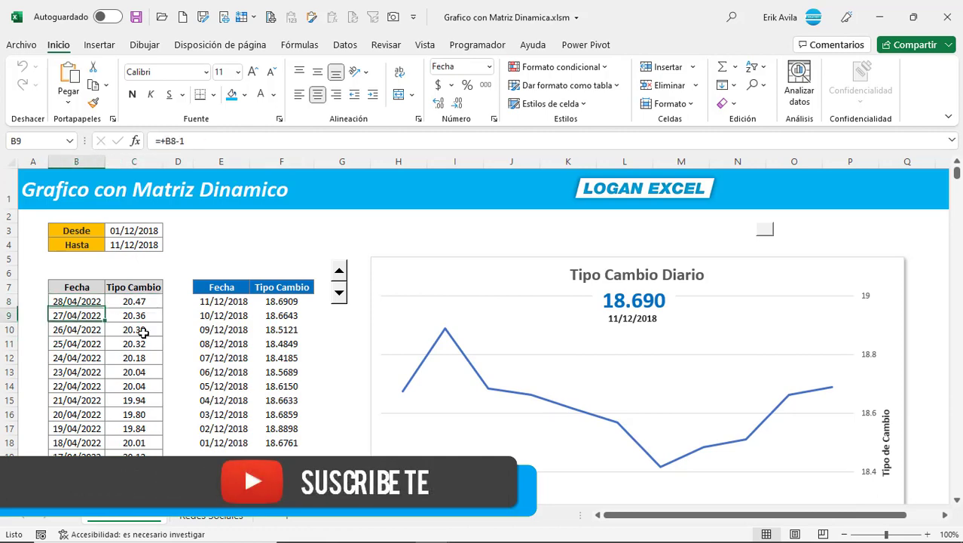
key(ctrl+Down)
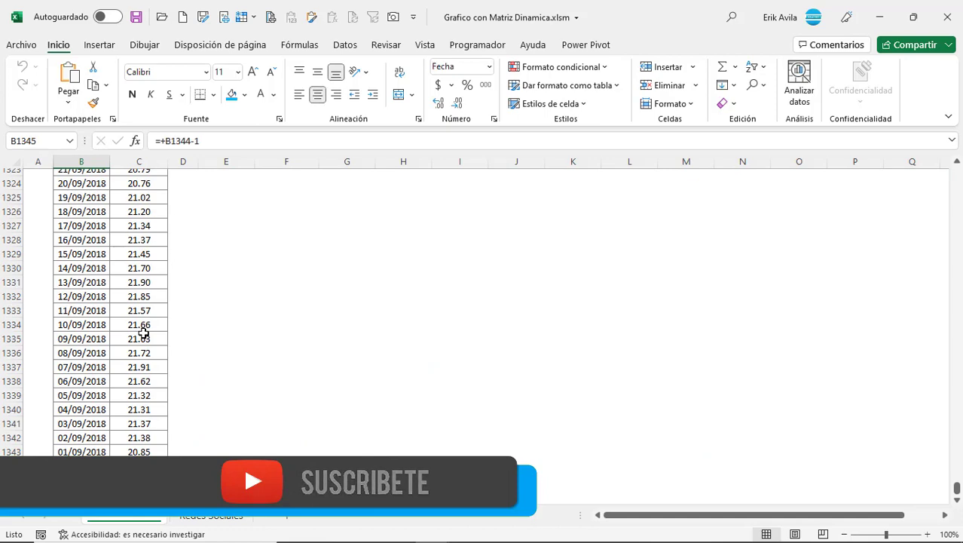
key(ctrl+Up)
key(Down)
key(Down)
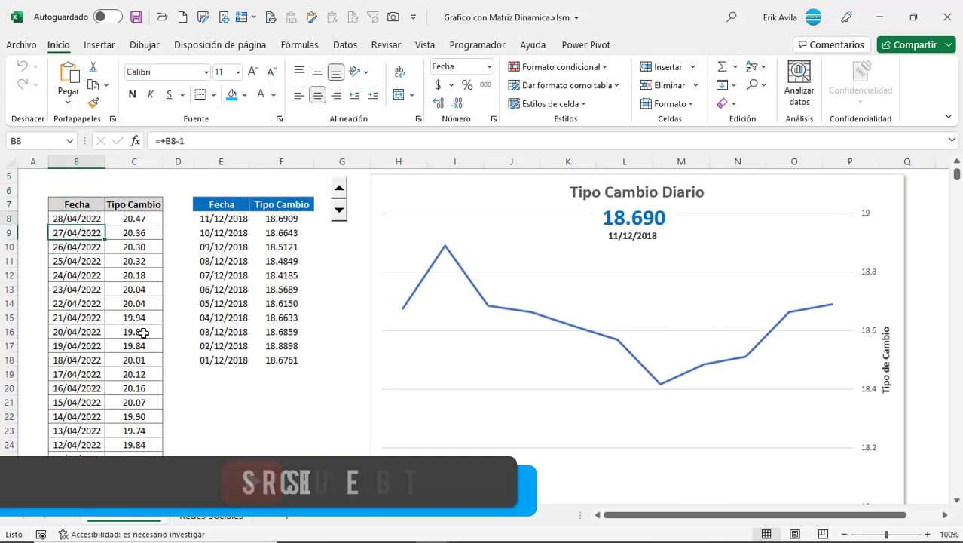
key(ctrl+Up)
scroll(113, 360, up, 2)
click(133, 315)
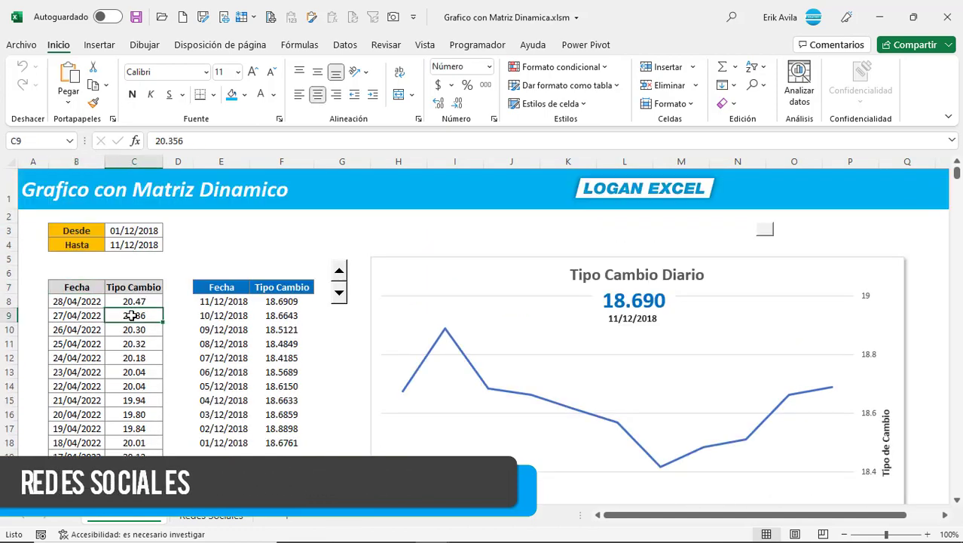
key(Left)
key(Up)
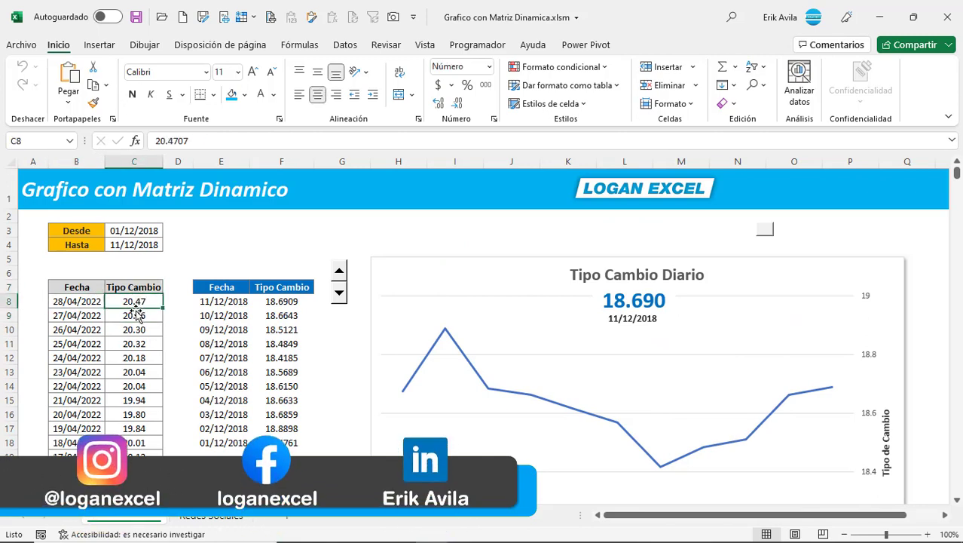
scroll(133, 312, down, 1)
Insert a recommended Dispersión (scatter) chart from the Fecha/Tipo Cambio data in B7:C20
mouse_move(77, 245)
mouse_down()
mouse_move(125, 355)
mouse_move(134, 426)
mouse_up()
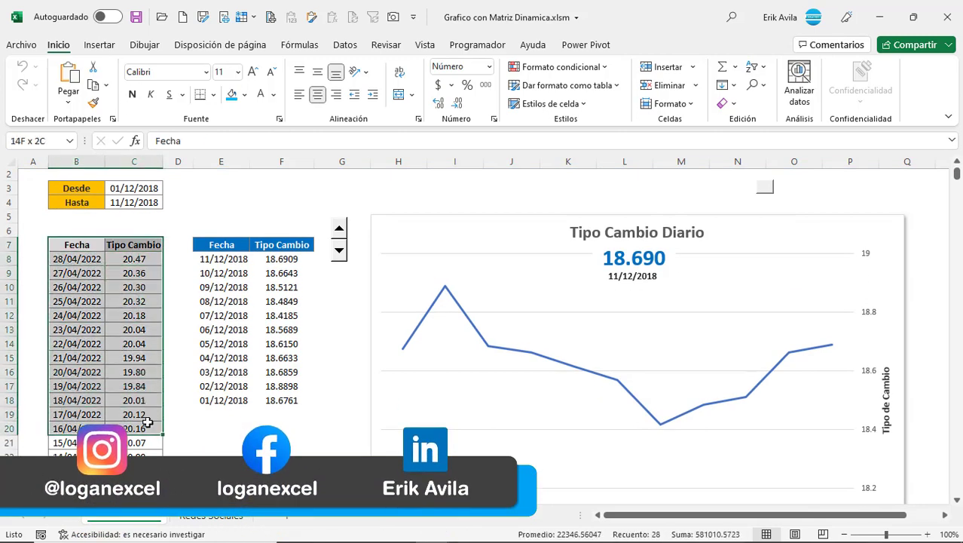
click(113, 46)
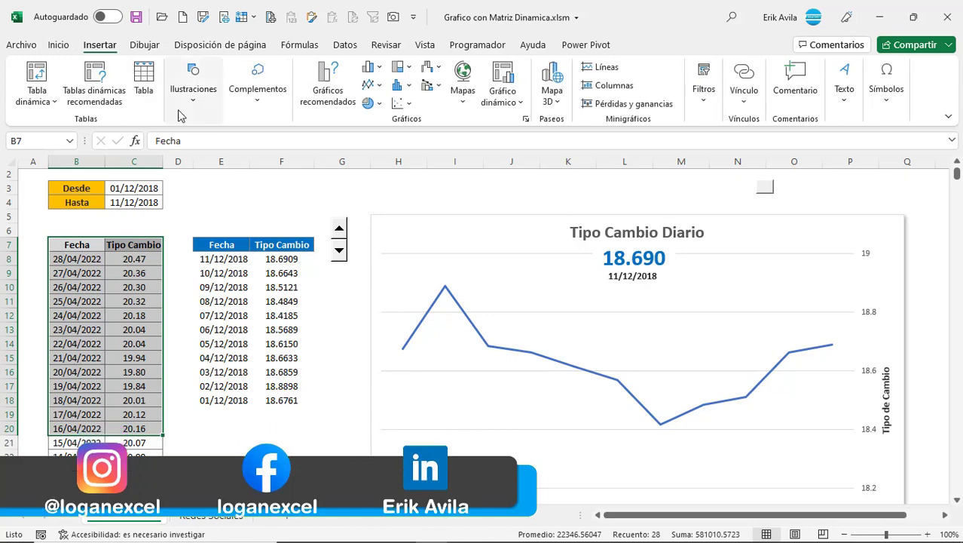
click(328, 82)
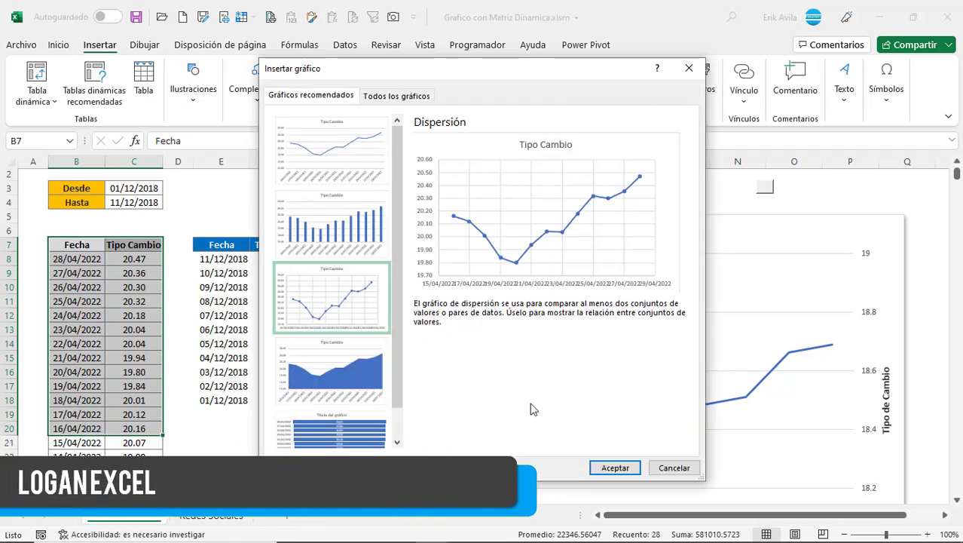
click(615, 468)
Move the new scatter chart below the Tipo Cambio Diario chart
scroll(455, 194, down, 2)
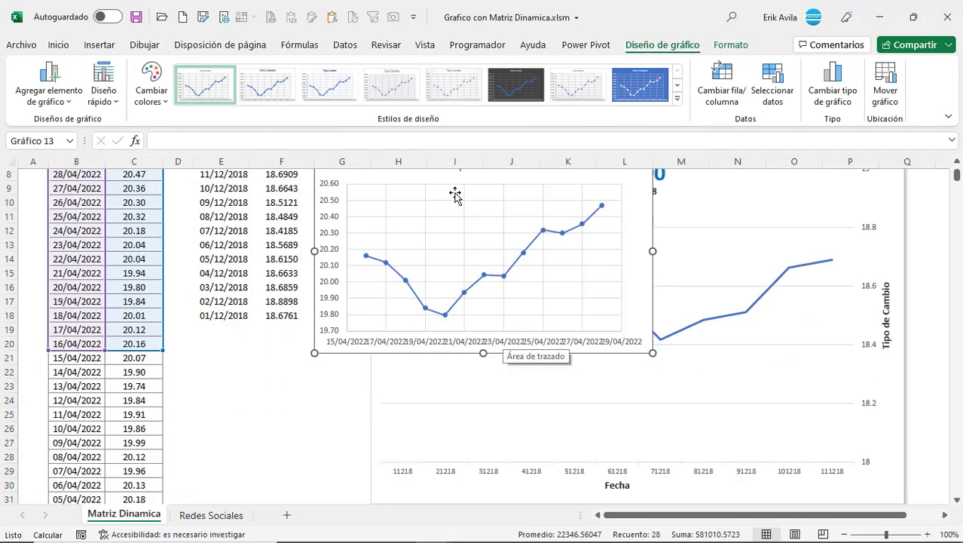
scroll(567, 258, down, 1)
drag(649, 208, 661, 380)
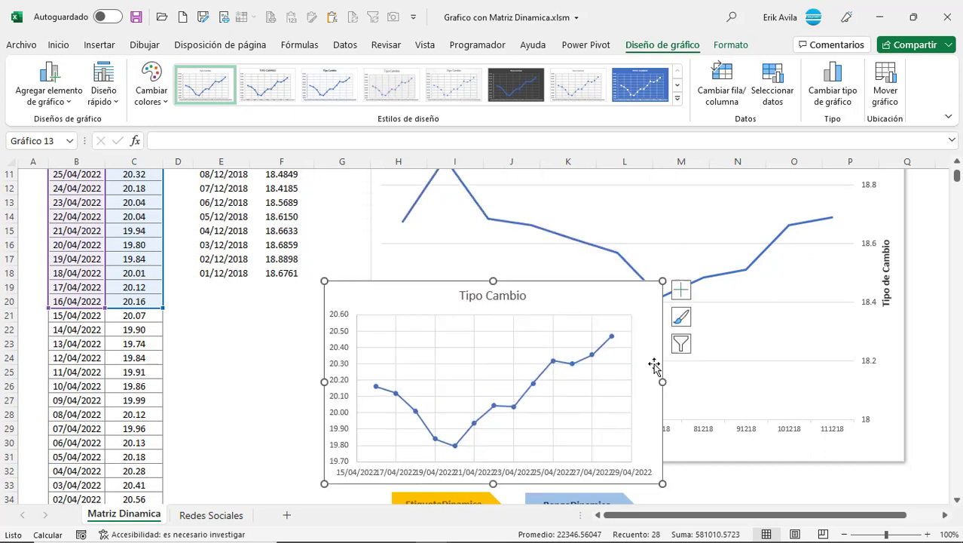
scroll(650, 262, down, 3)
drag(662, 237, 689, 398)
scroll(687, 354, down, 3)
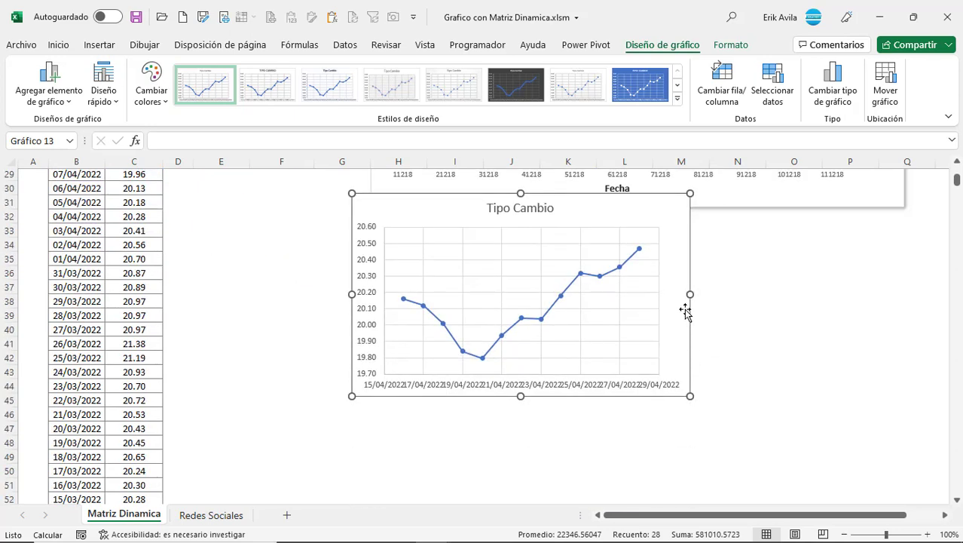
drag(692, 271, 708, 376)
Set the Hasta date to 13/12/2018 so the dynamic chart shows 18.620
scroll(317, 334, up, 4)
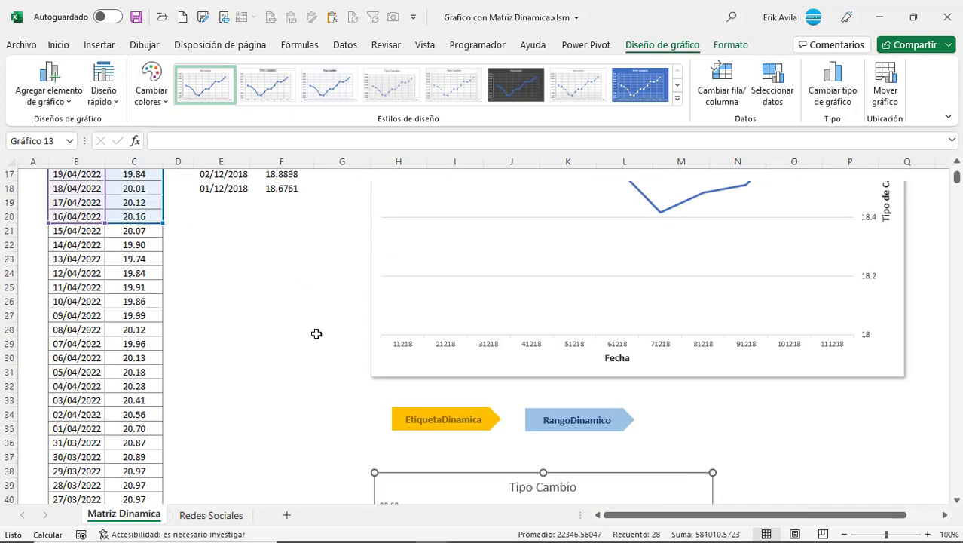
scroll(189, 323, up, 4)
scroll(189, 324, up, 2)
scroll(168, 346, down, 2)
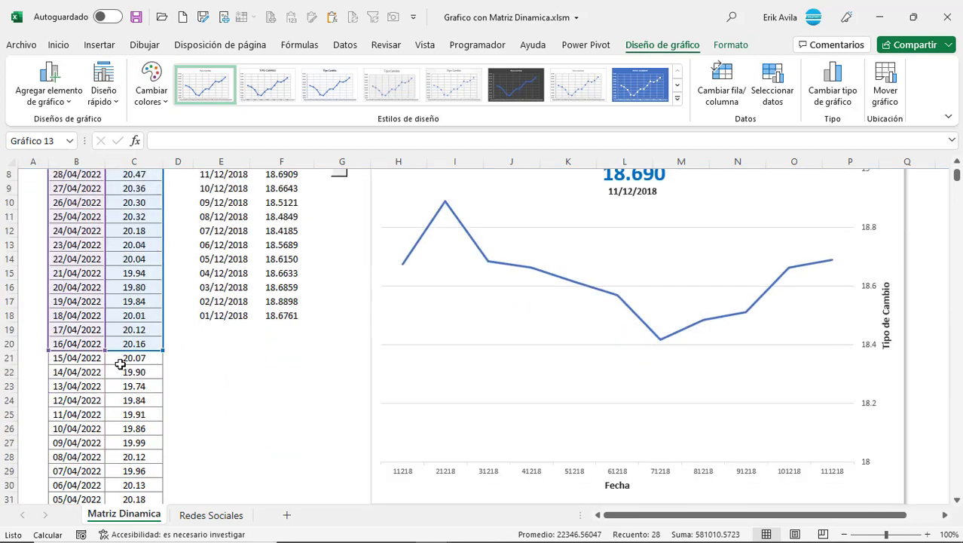
scroll(120, 345, down, 4)
scroll(154, 354, down, 6)
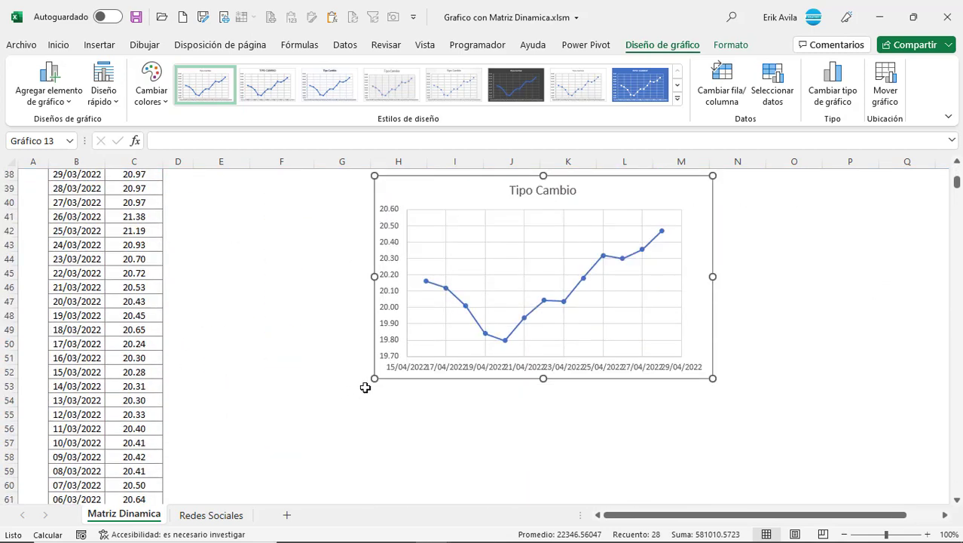
click(354, 304)
click(351, 258)
scroll(340, 258, up, 9)
scroll(343, 268, up, 3)
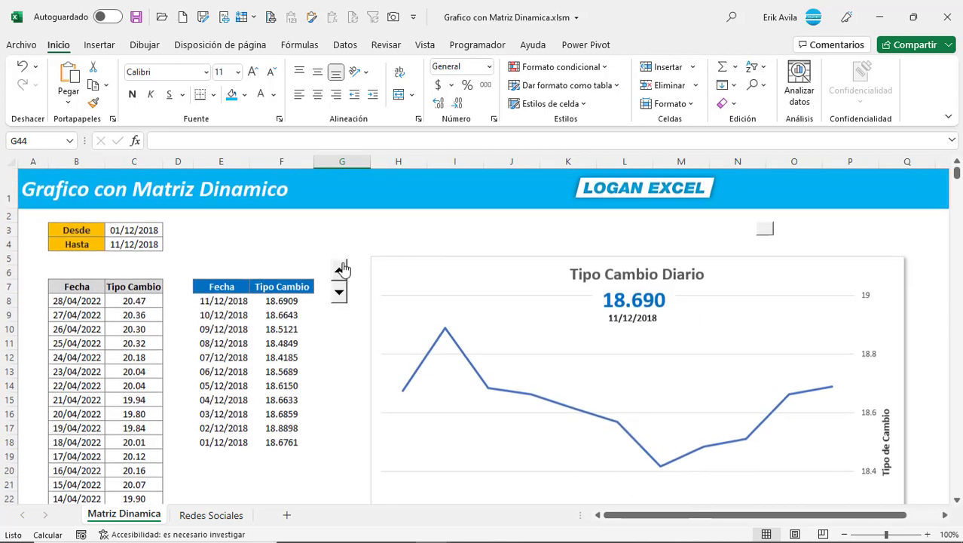
click(340, 269)
click(340, 269)
click(340, 270)
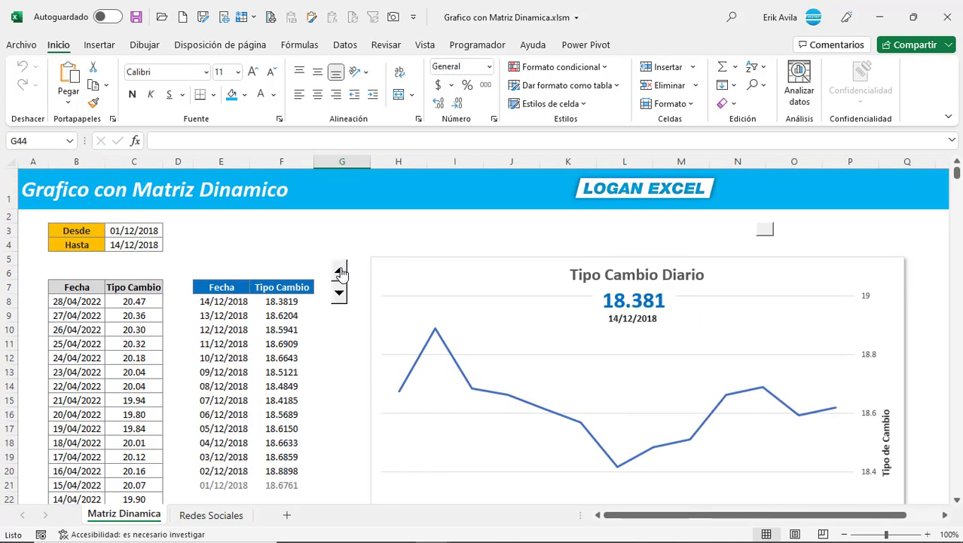
scroll(336, 242, down, 2)
click(340, 211)
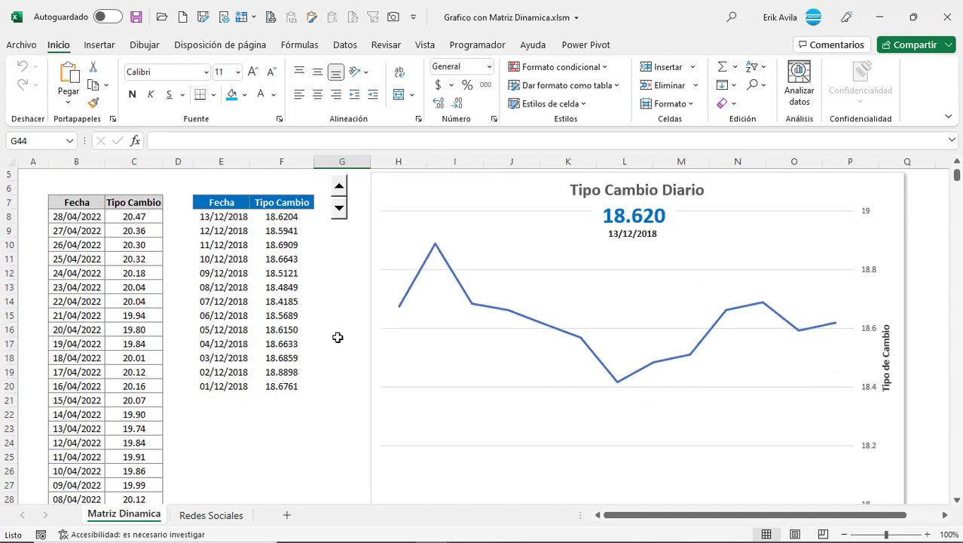
Extend the scatter chart's data range from row 20 down to row 24
scroll(338, 335, down, 9)
click(443, 275)
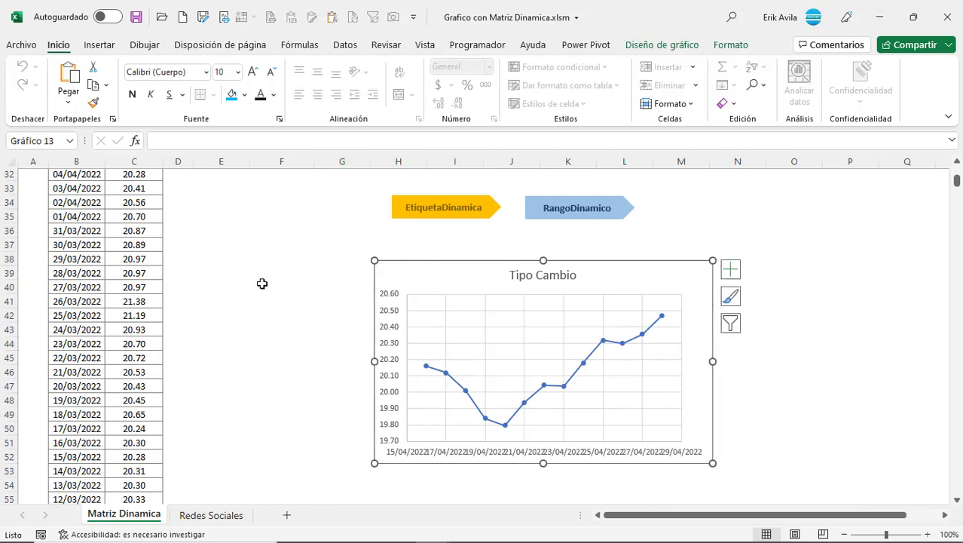
scroll(193, 283, up, 8)
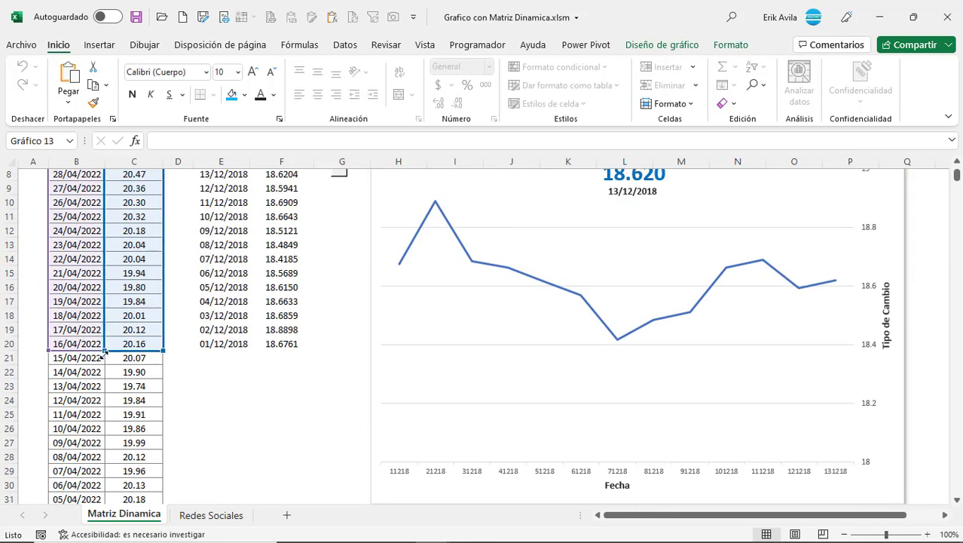
drag(104, 352, 106, 402)
scroll(295, 402, down, 5)
scroll(330, 334, down, 3)
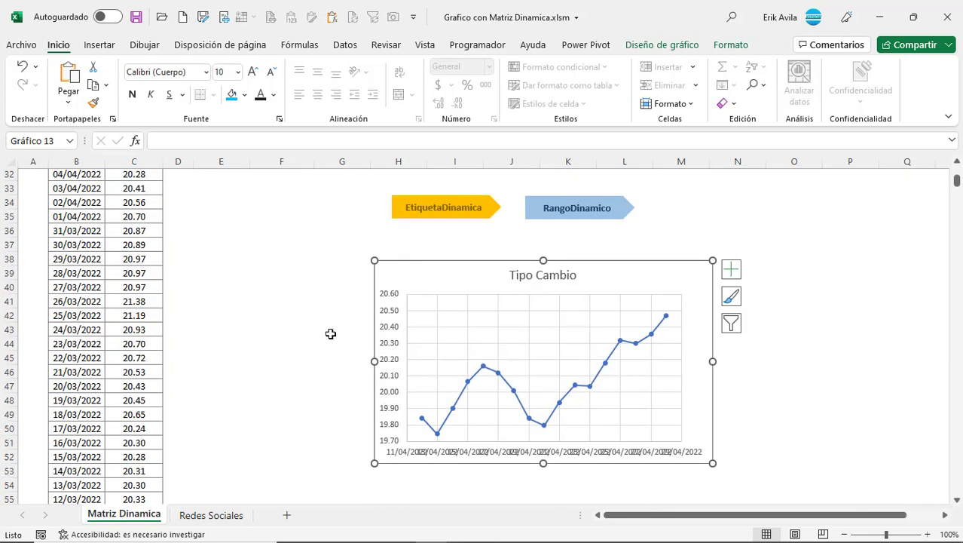
click(330, 334)
click(452, 277)
scroll(452, 276, up, 5)
scroll(329, 309, up, 3)
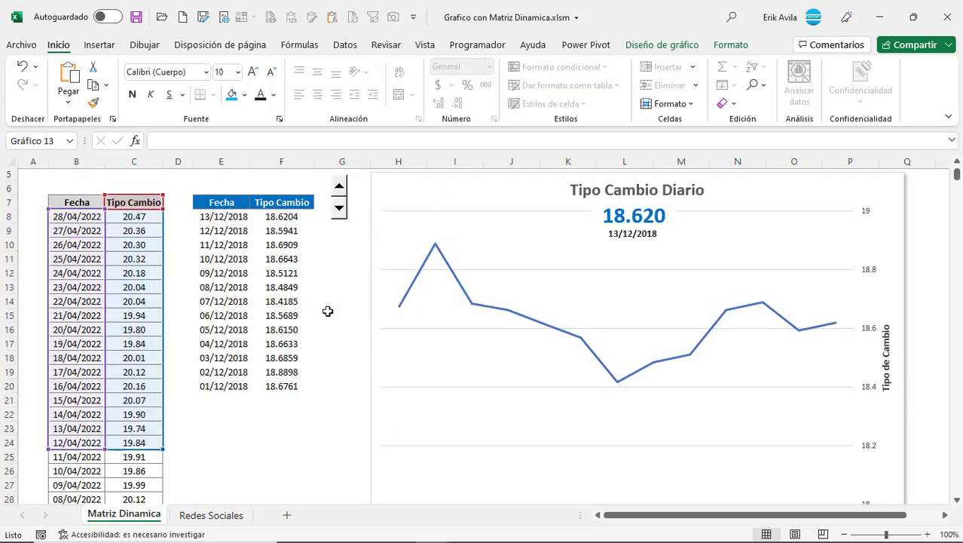
scroll(330, 309, up, 3)
click(278, 329)
click(341, 294)
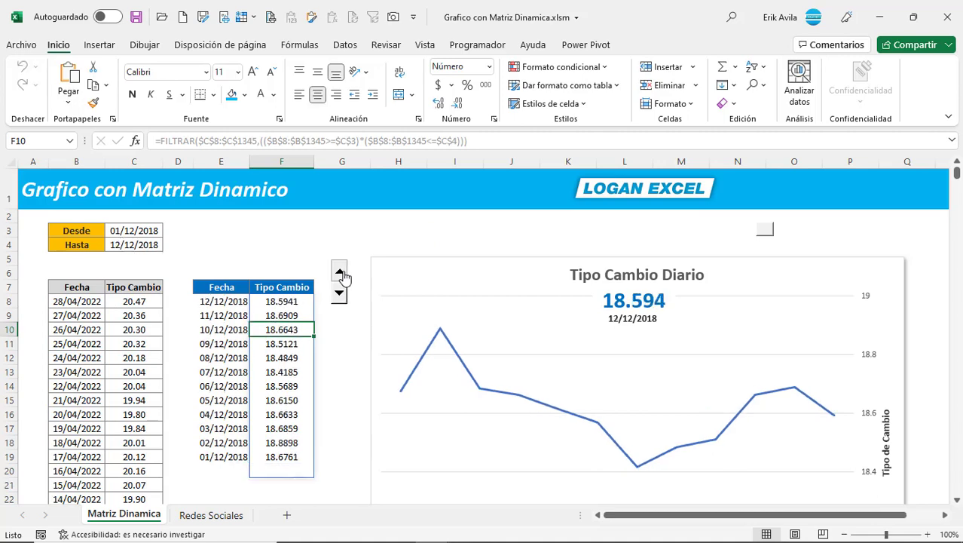
click(339, 271)
click(241, 303)
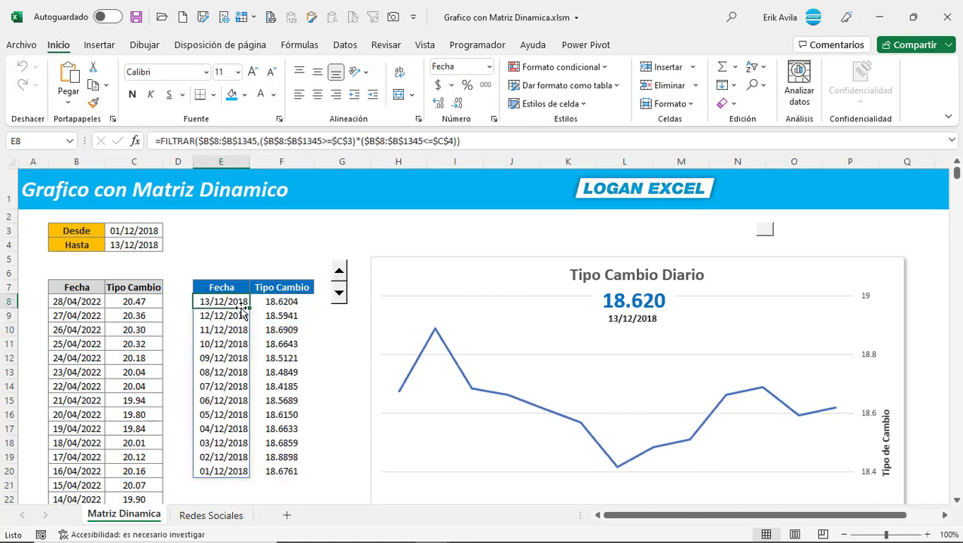
click(203, 152)
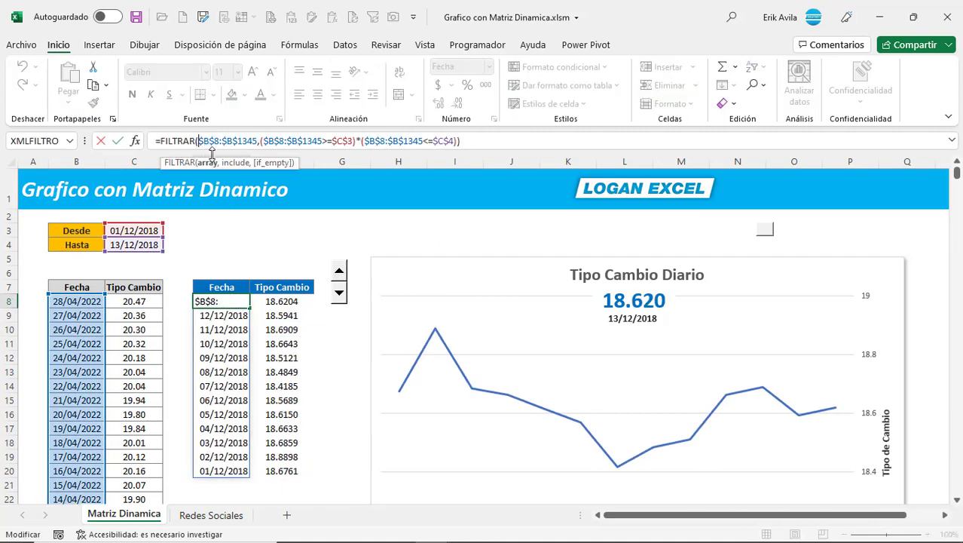
scroll(202, 244, down, 1)
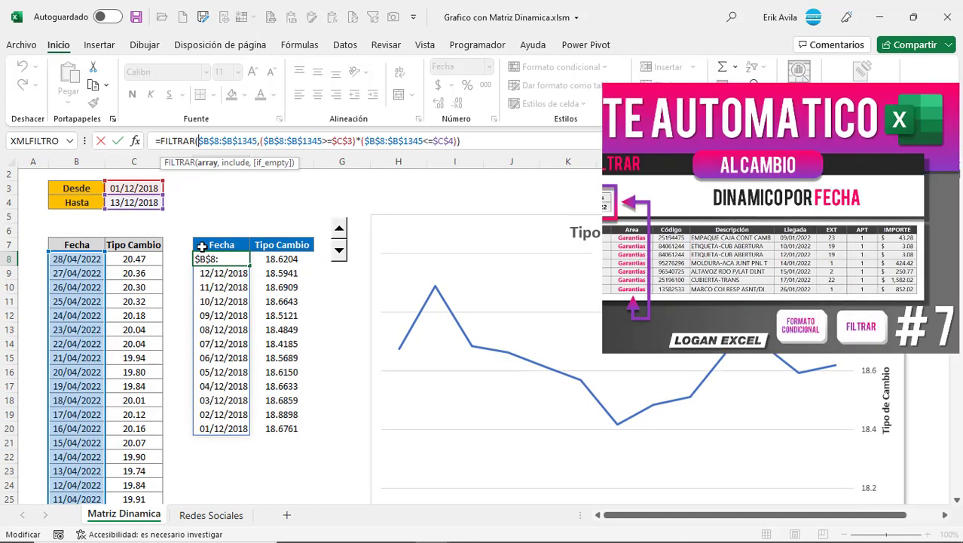
scroll(202, 248, up, 1)
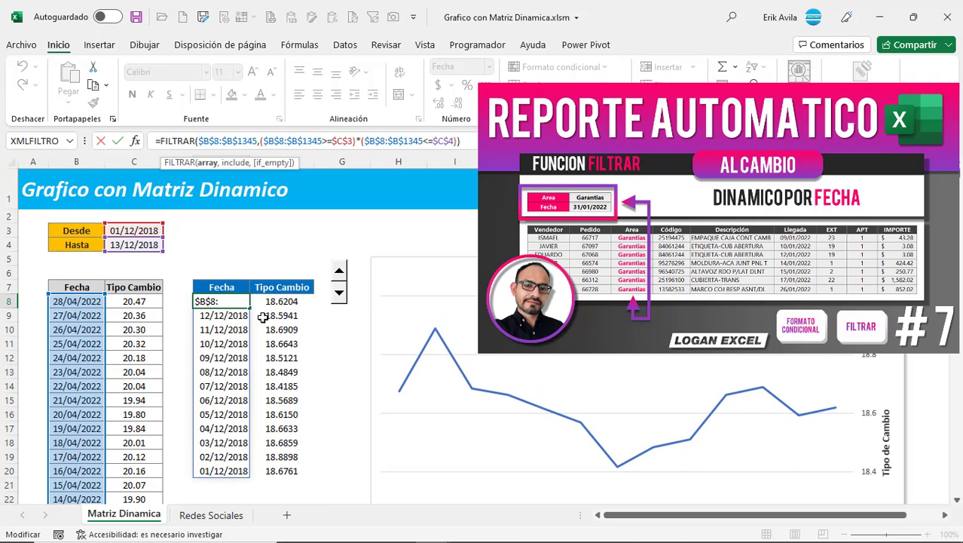
key(Escape)
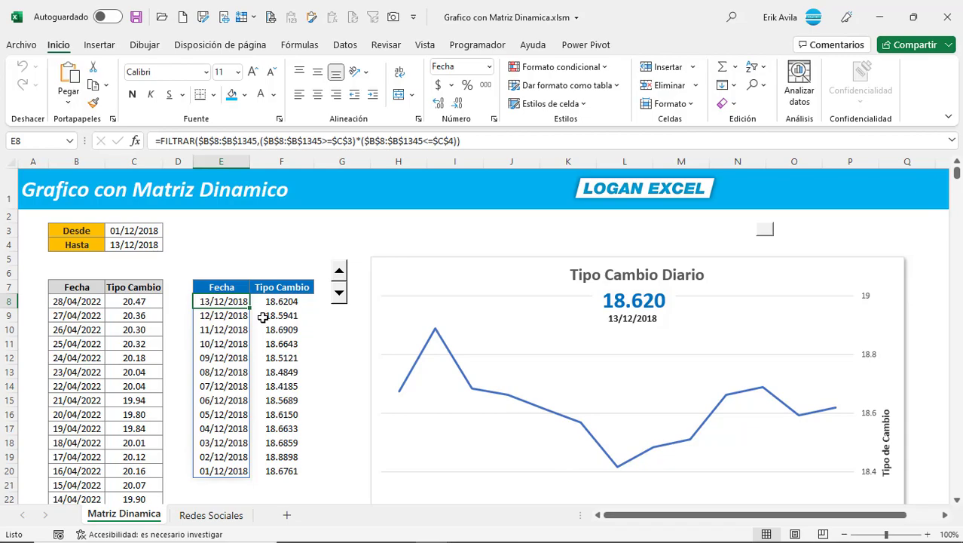
scroll(265, 321, down, 1)
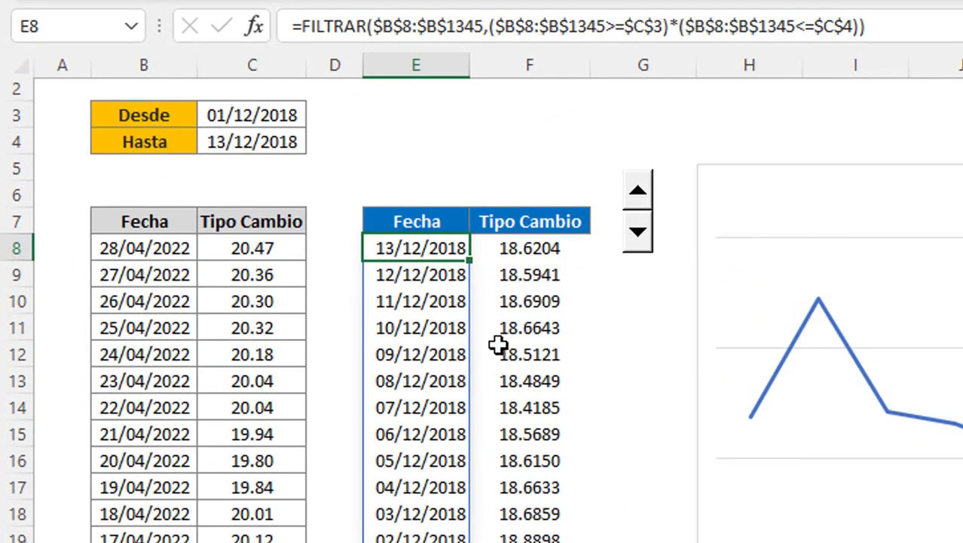
Review the Desde date in C3, the Hasta formula in C4, and E8's results formula
click(289, 271)
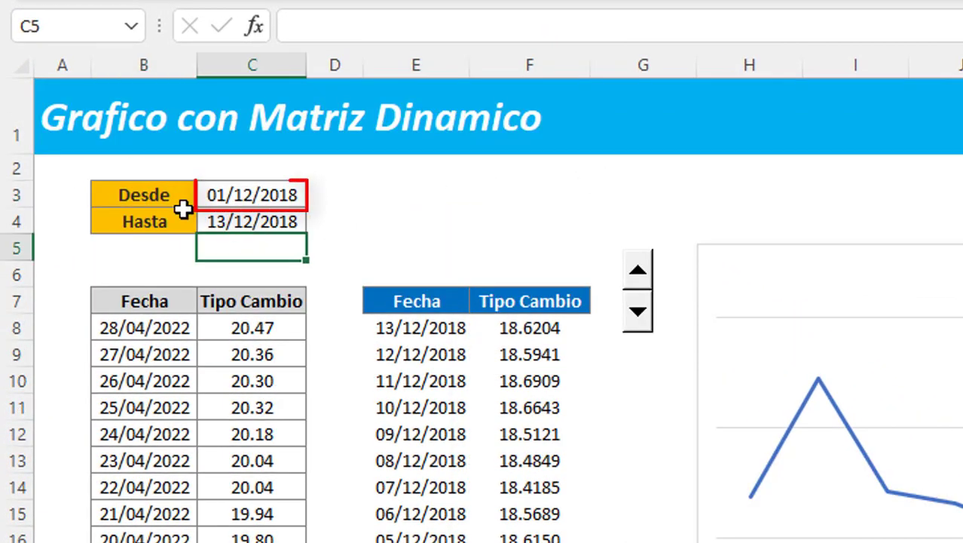
click(252, 195)
click(246, 221)
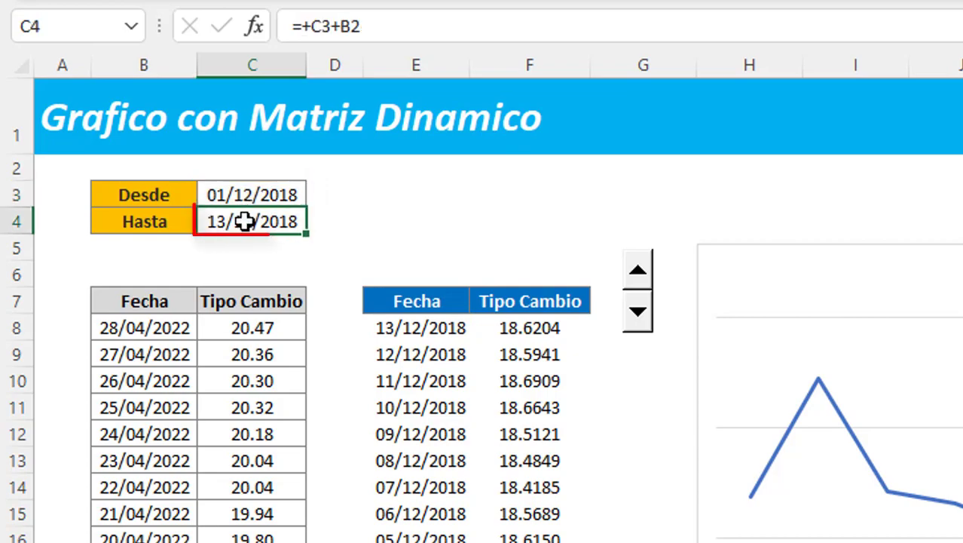
click(452, 323)
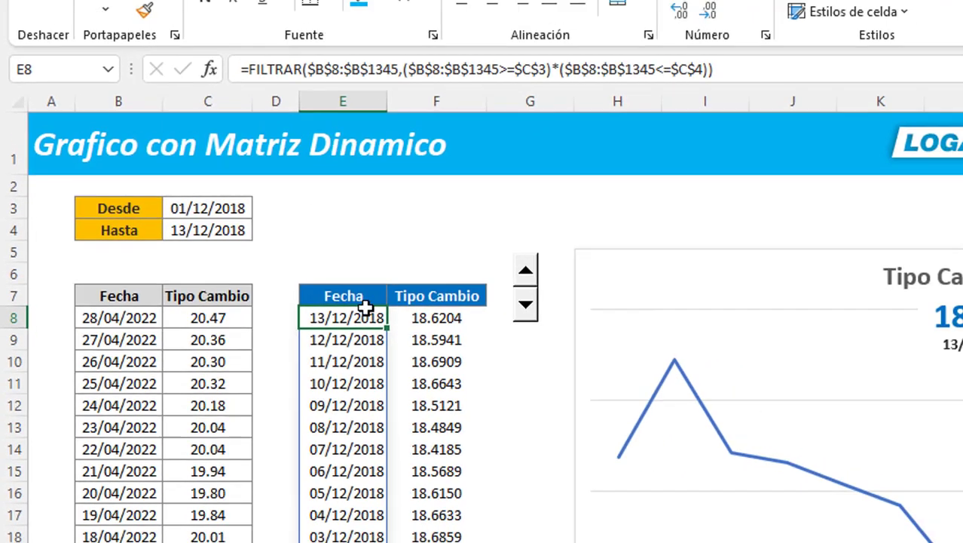
key(F2)
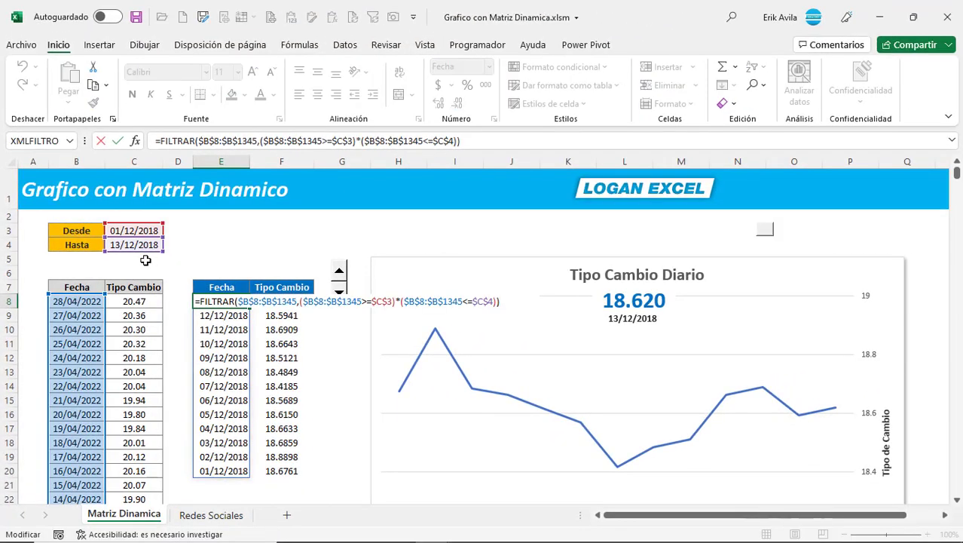
key(Escape)
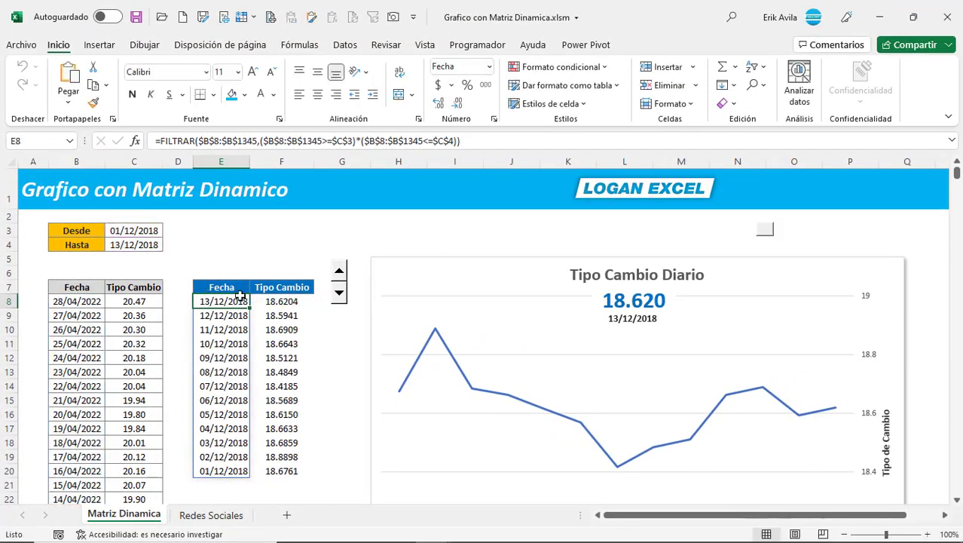
Adjust the Hasta date with the spin buttons until it reaches 15/12/2018
click(340, 296)
click(340, 295)
click(341, 296)
click(340, 296)
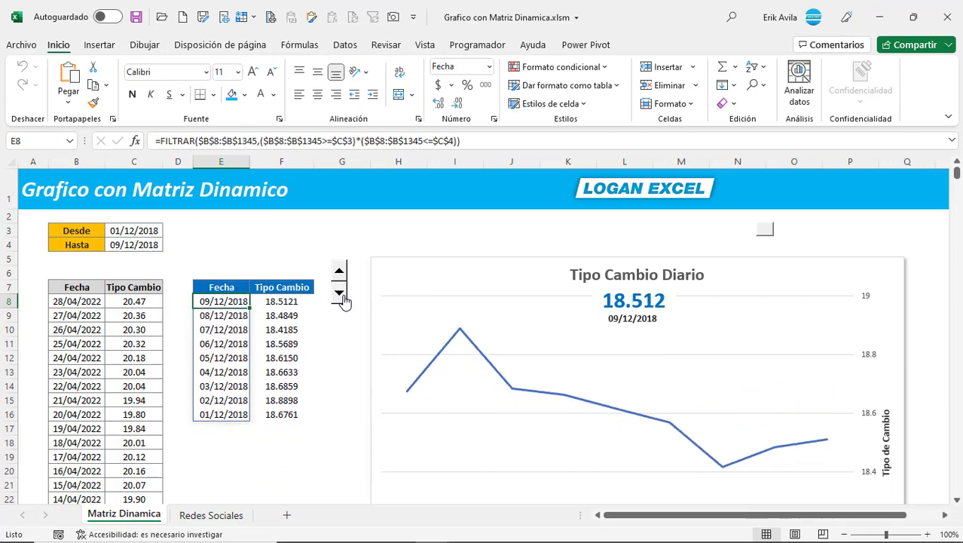
click(340, 295)
click(340, 276)
click(340, 275)
click(339, 292)
scroll(318, 309, down, 2)
scroll(360, 311, up, 2)
scroll(362, 287, down, 1)
click(339, 221)
click(339, 245)
scroll(340, 252, down, 1)
scroll(339, 250, up, 1)
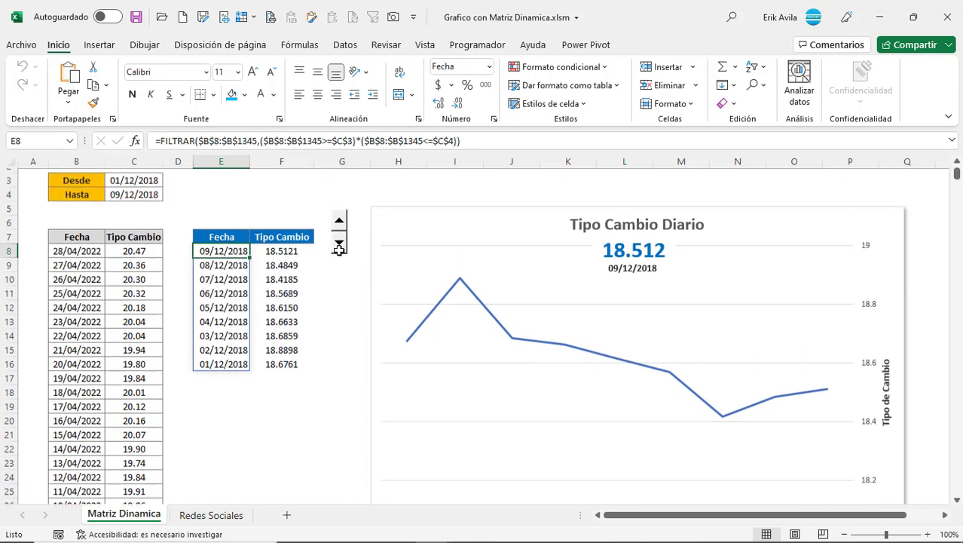
click(339, 250)
click(339, 251)
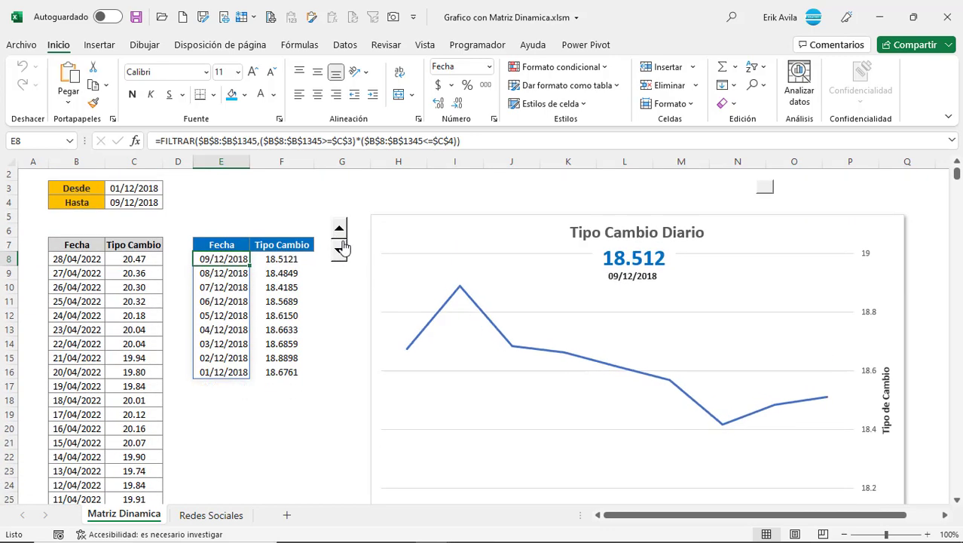
click(341, 251)
click(341, 252)
scroll(302, 279, up, 1)
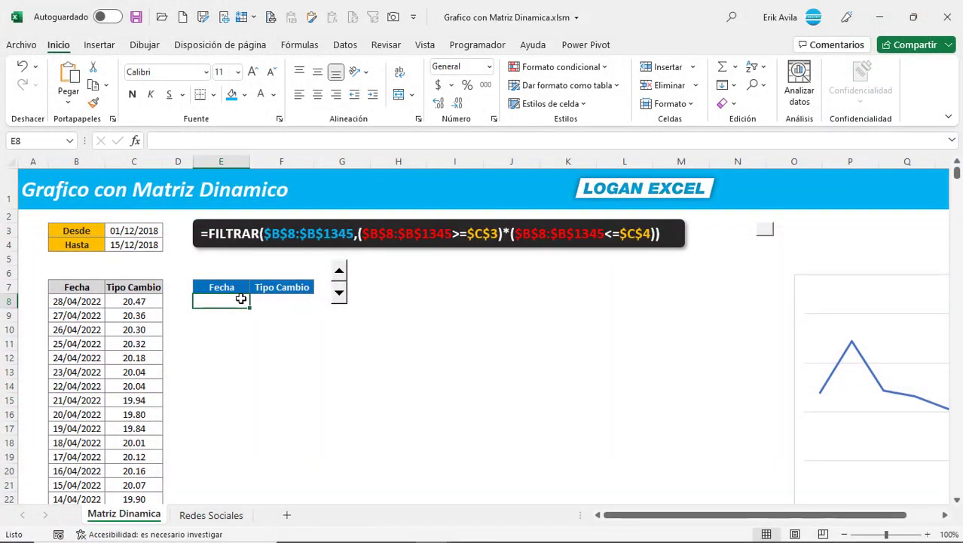
In E8, start =FILTRAR with the absolute Fecha range $B$8:$B$1345 as its array
text(=FI)
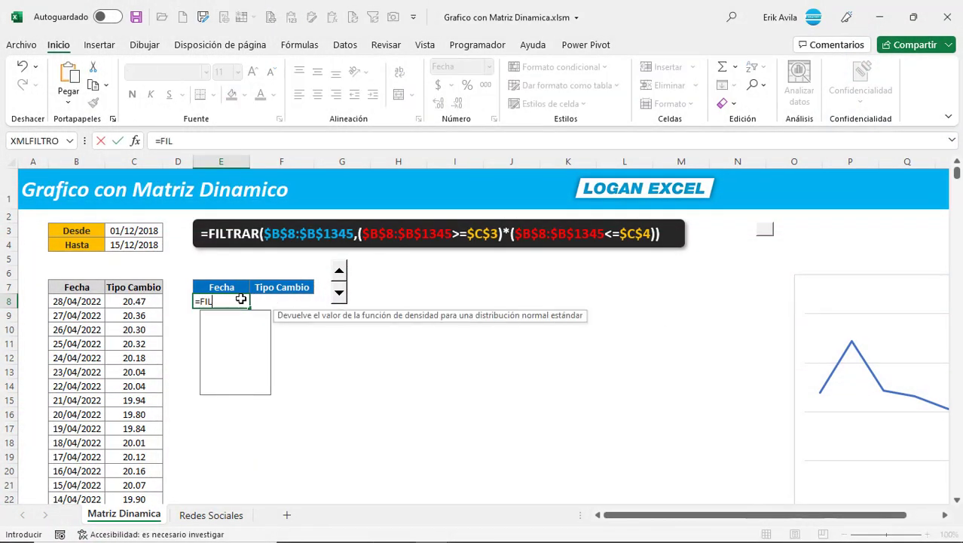
text(L)
double_click(232, 340)
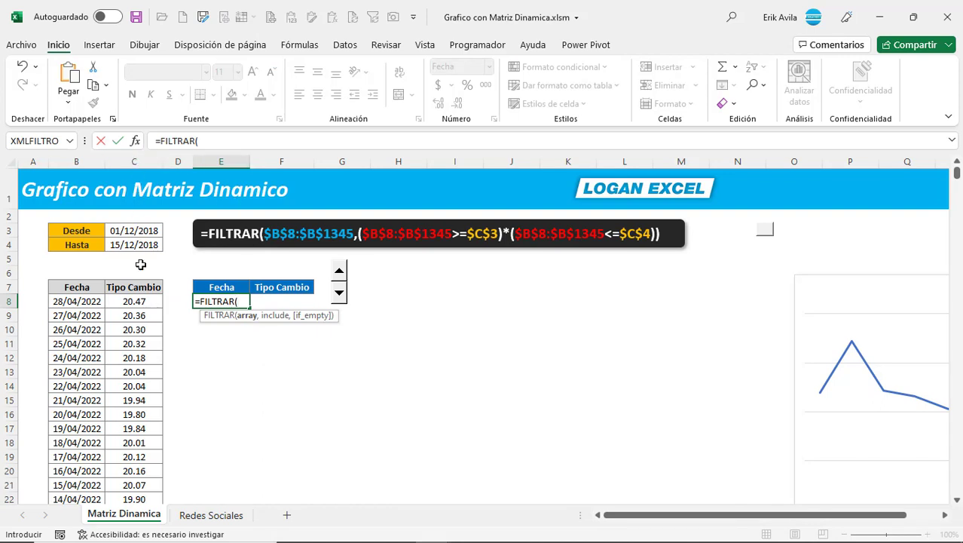
click(89, 303)
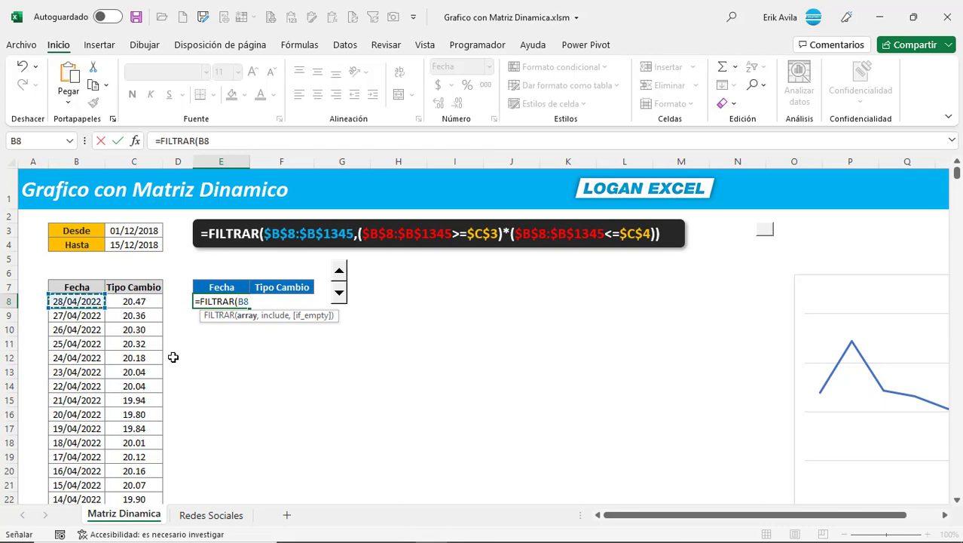
key(ctrl+shift+Down)
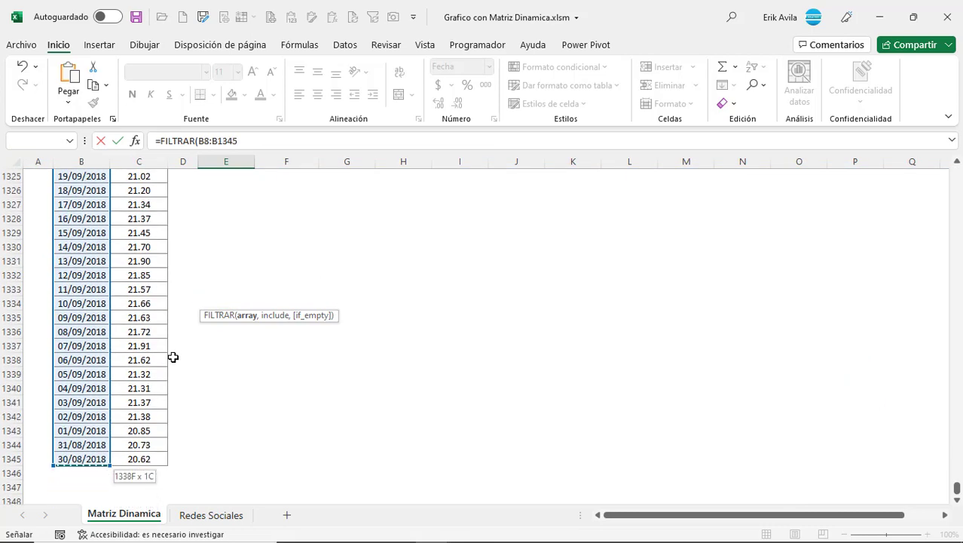
key(F4)
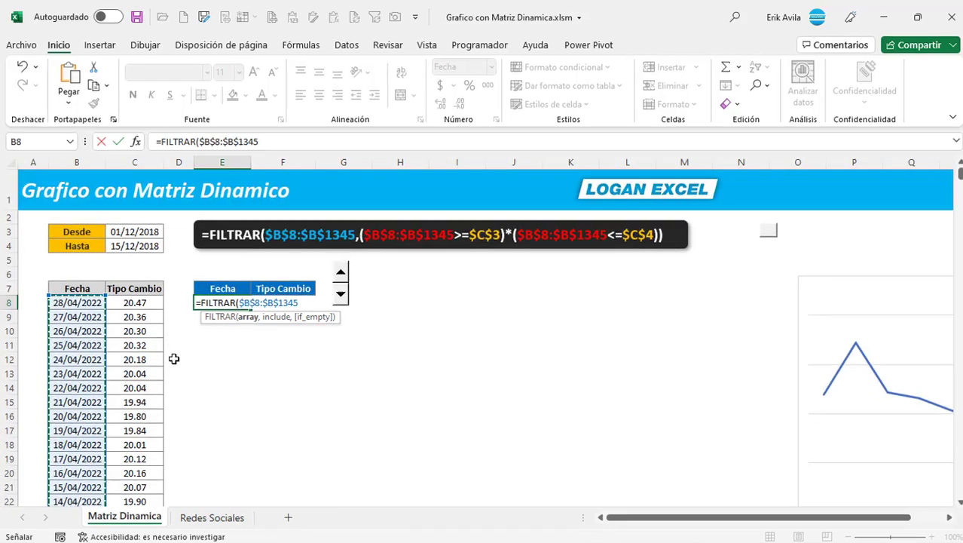
text(,()
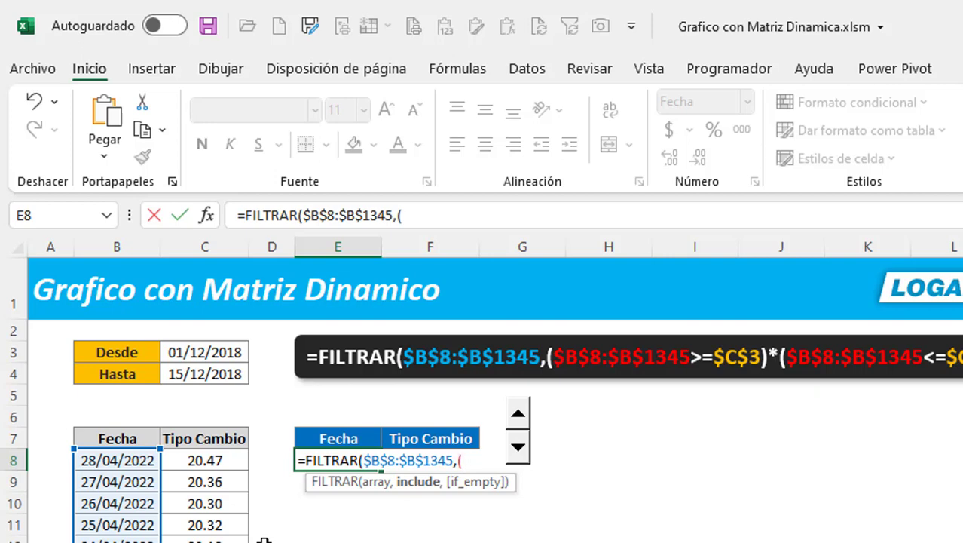
Add the first include condition comparing $B$8:$B$1345 against the Desde date $C$3
click(202, 461)
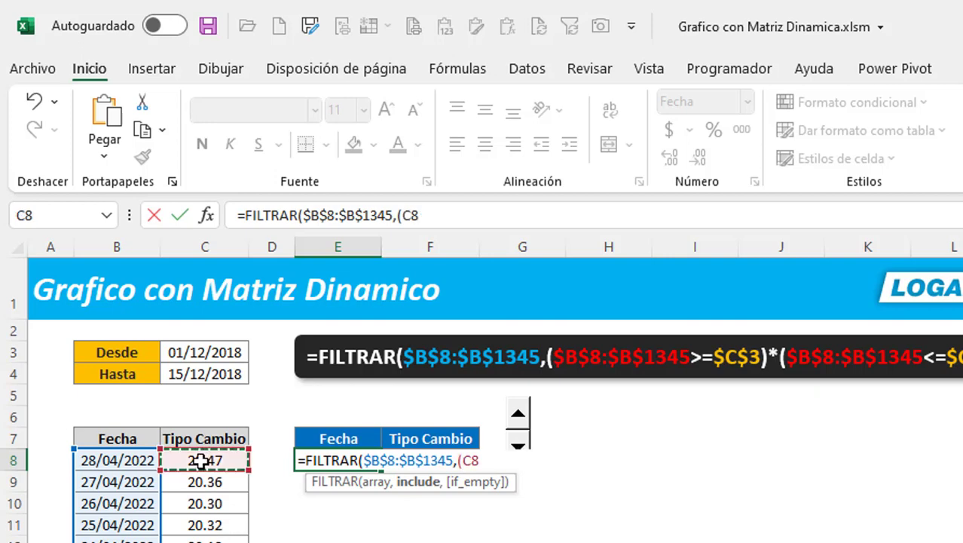
key(Left)
key(ctrl+shift+Down)
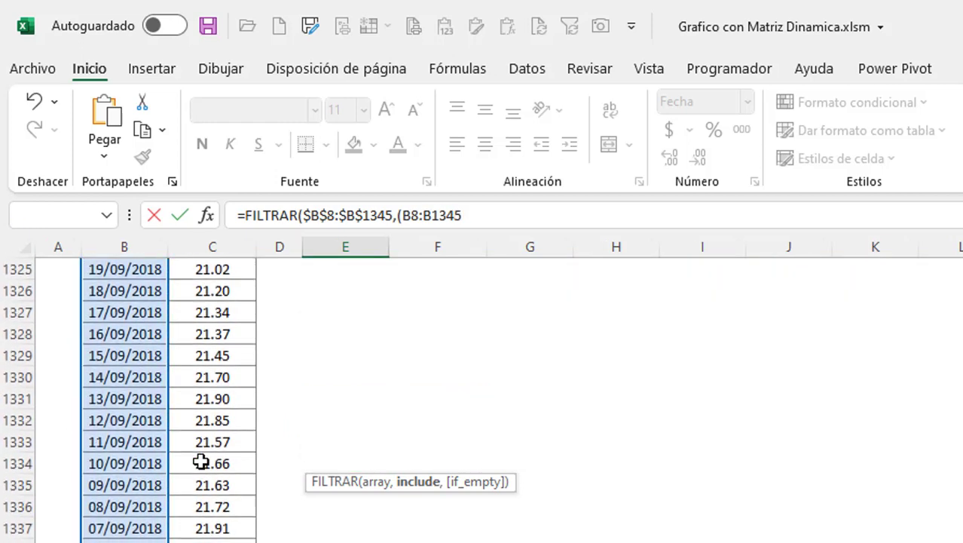
key(F4)
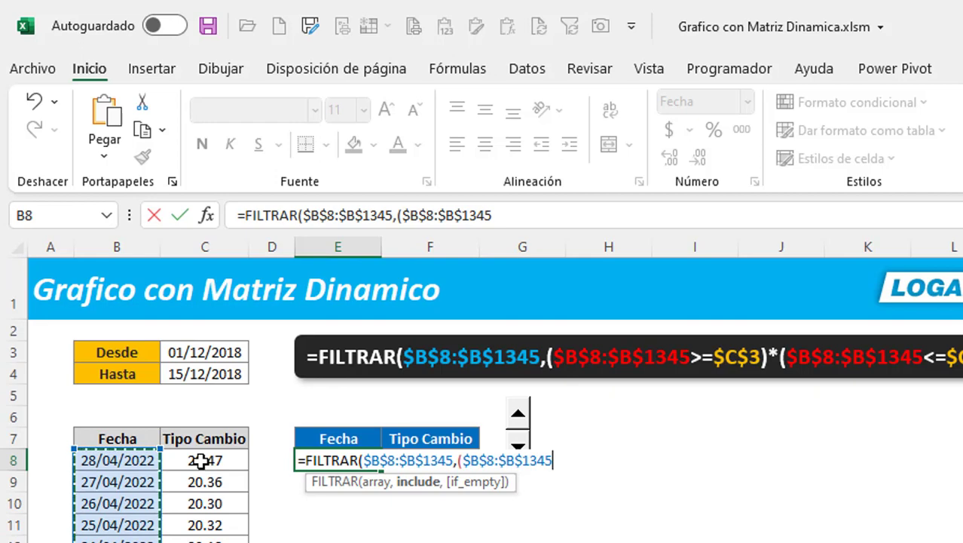
text(<)
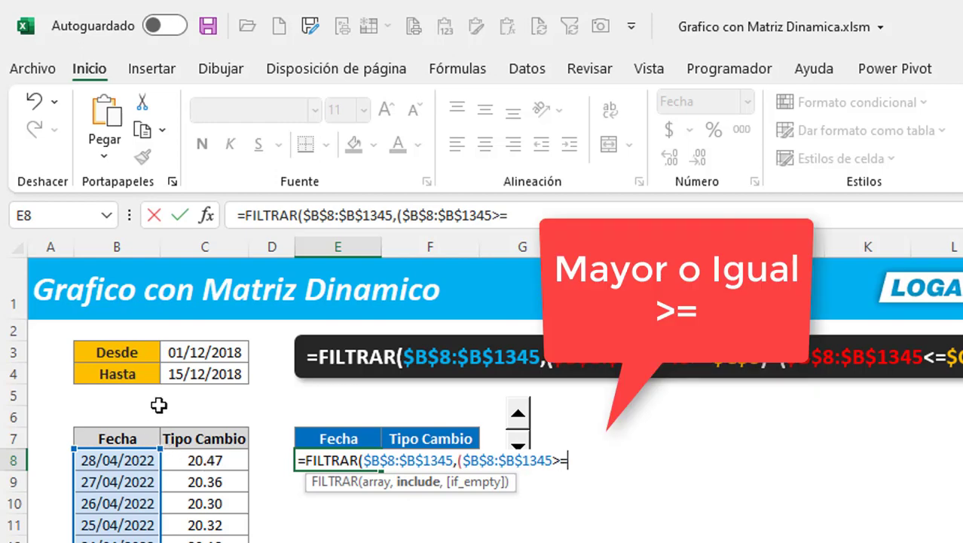
click(209, 352)
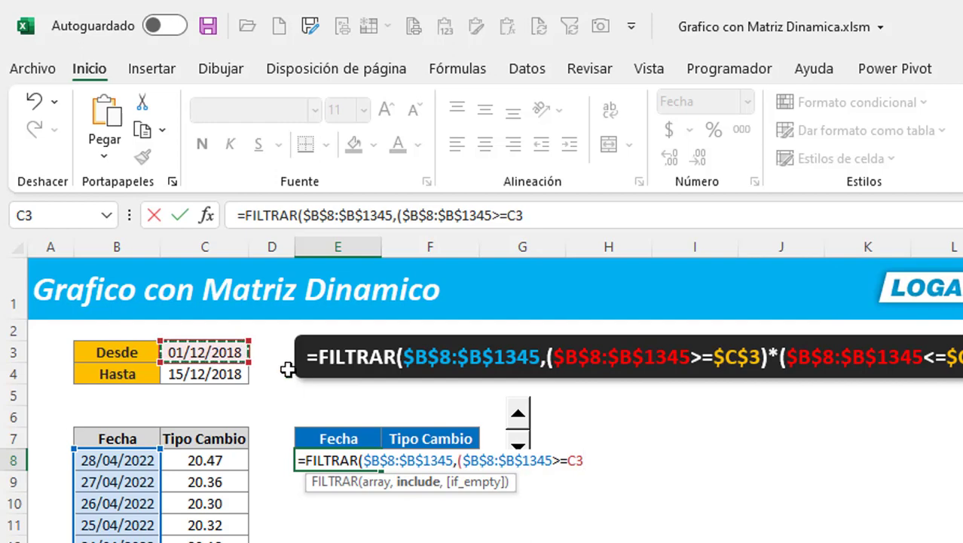
key(F4)
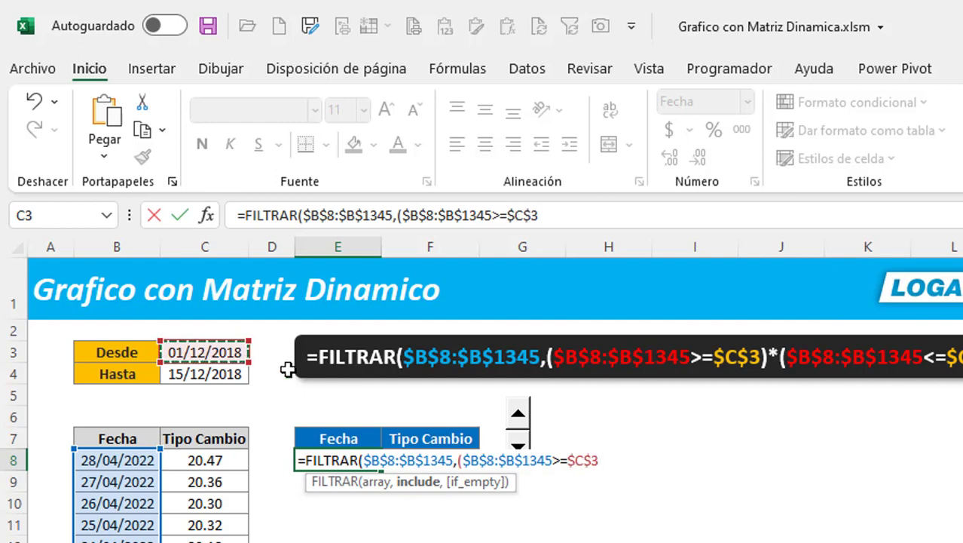
text()*()
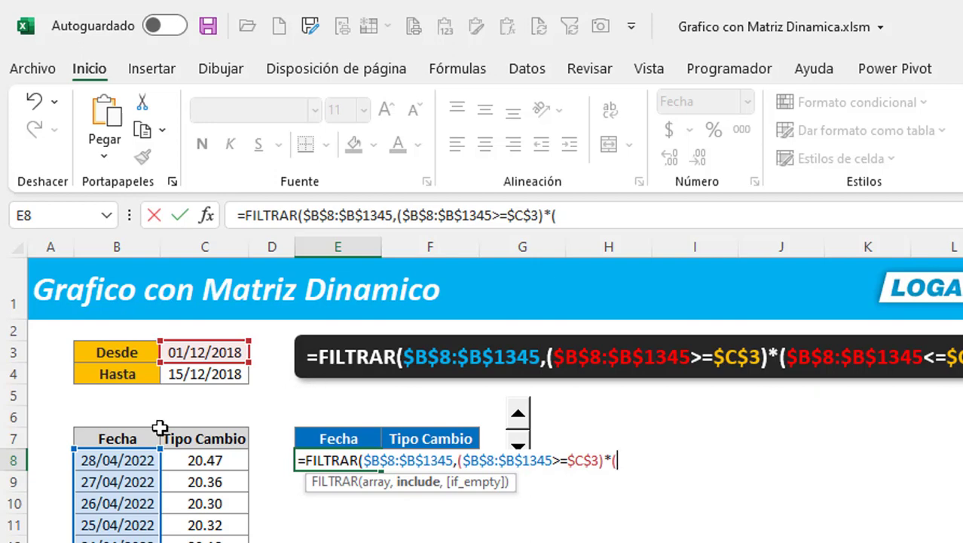
Add the condition $B$8:$B$1345<=$C$4, close the formula and commit it so dates spill
click(126, 460)
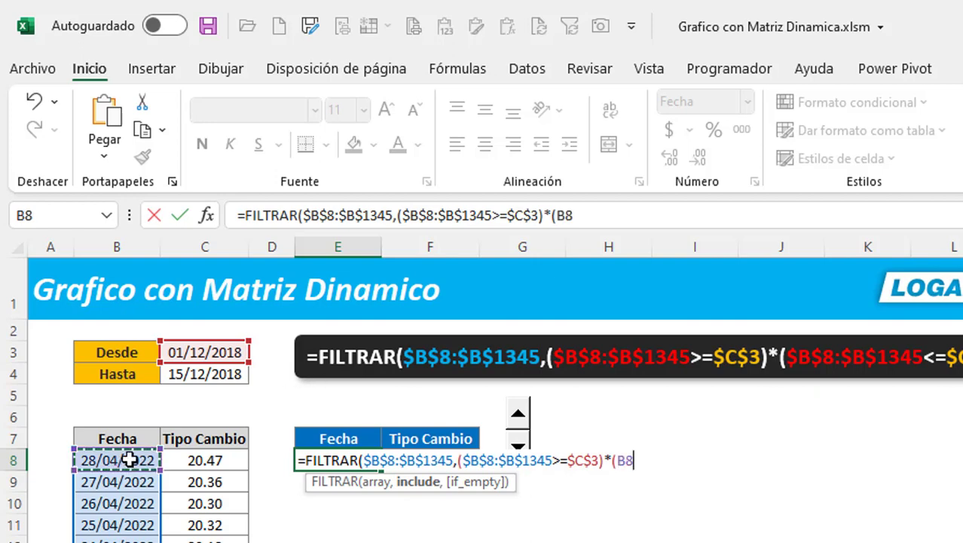
key(ctrl+shift+Down)
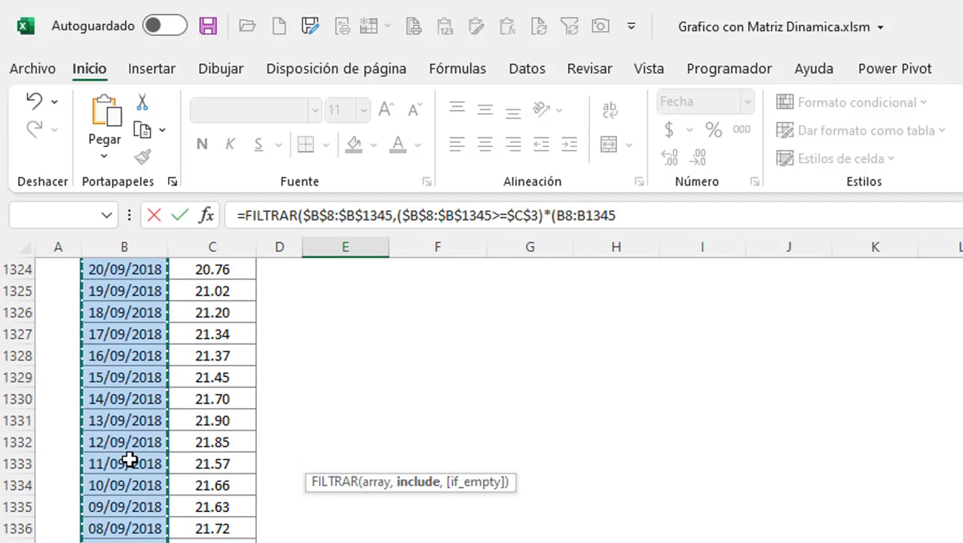
key(F4)
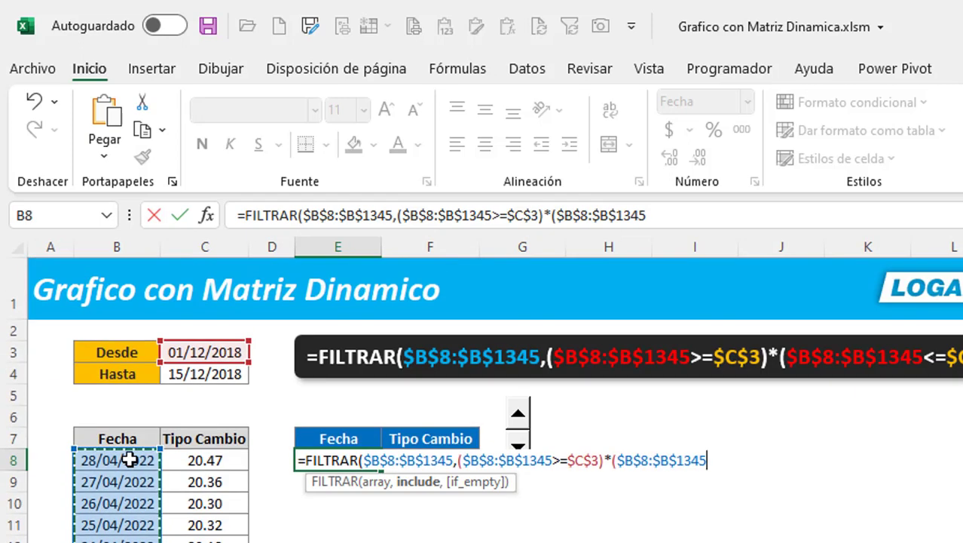
text(<=)
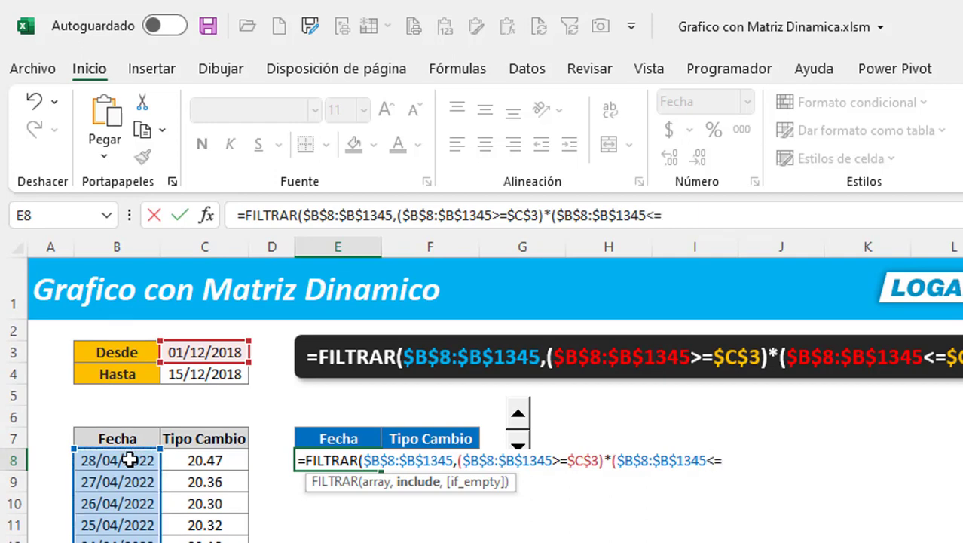
click(181, 376)
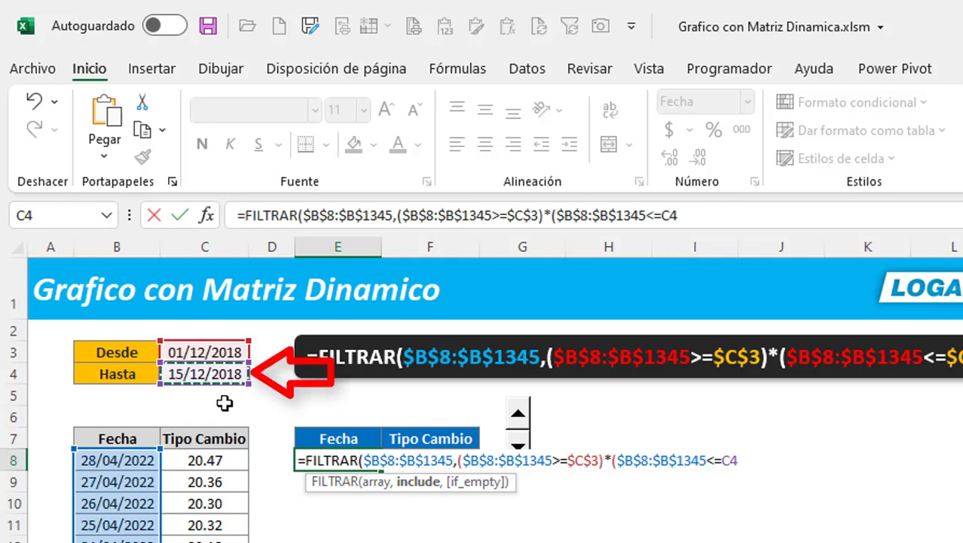
key(F4)
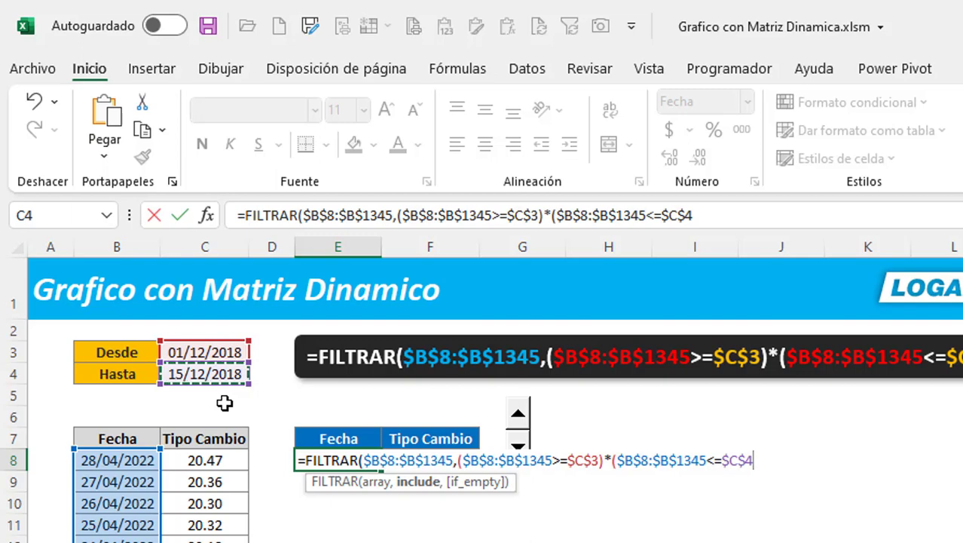
text())
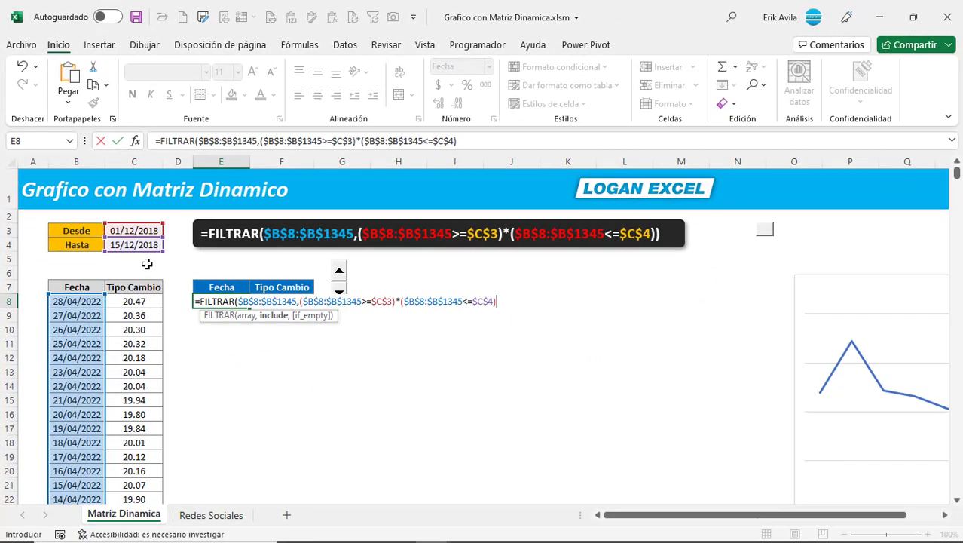
text())
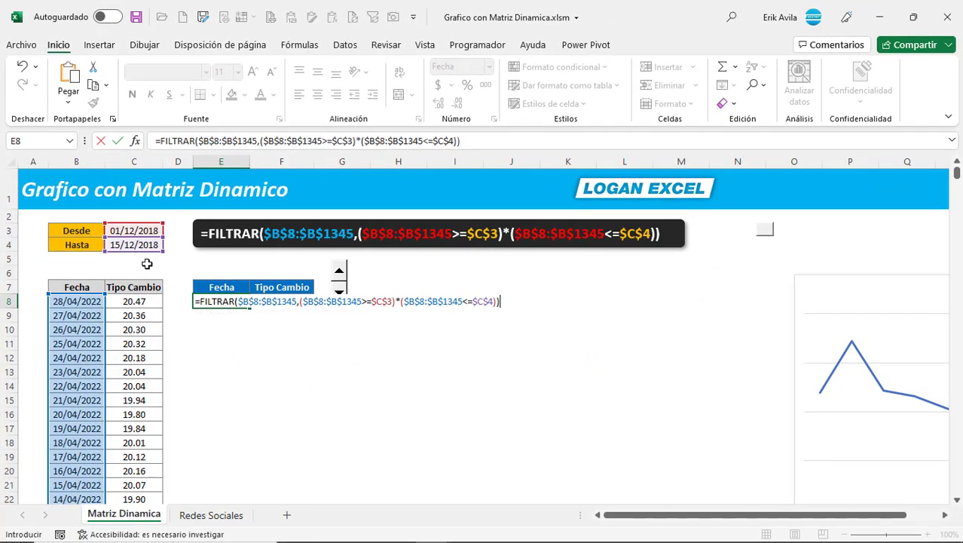
key(Return)
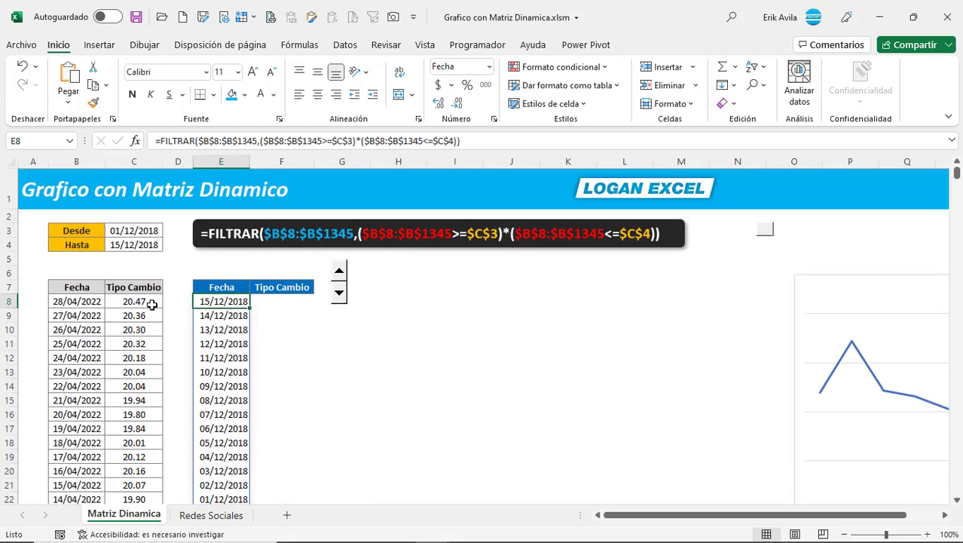
Inspect the Desde and Hasta cells and the FILTRAR formula behind the date list
click(141, 229)
click(140, 244)
scroll(183, 301, down, 1)
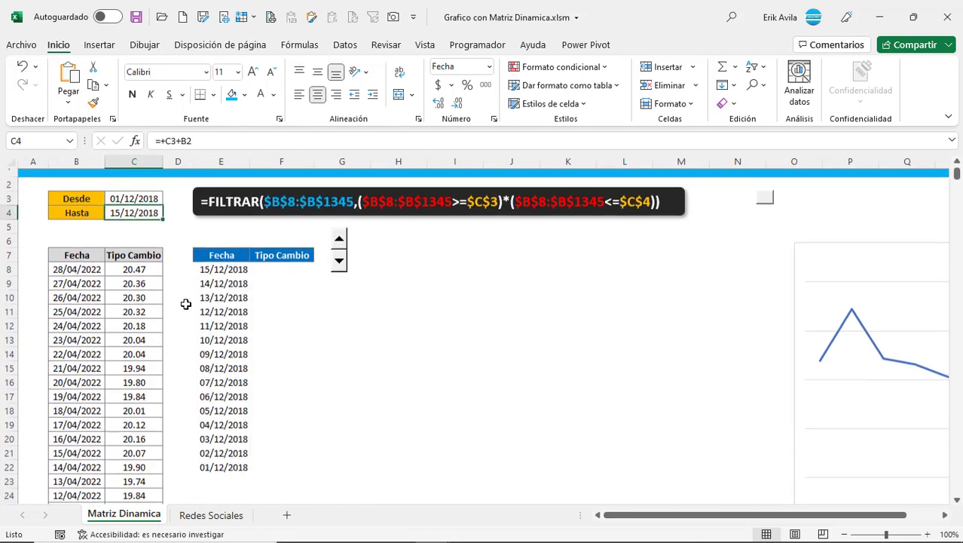
click(223, 301)
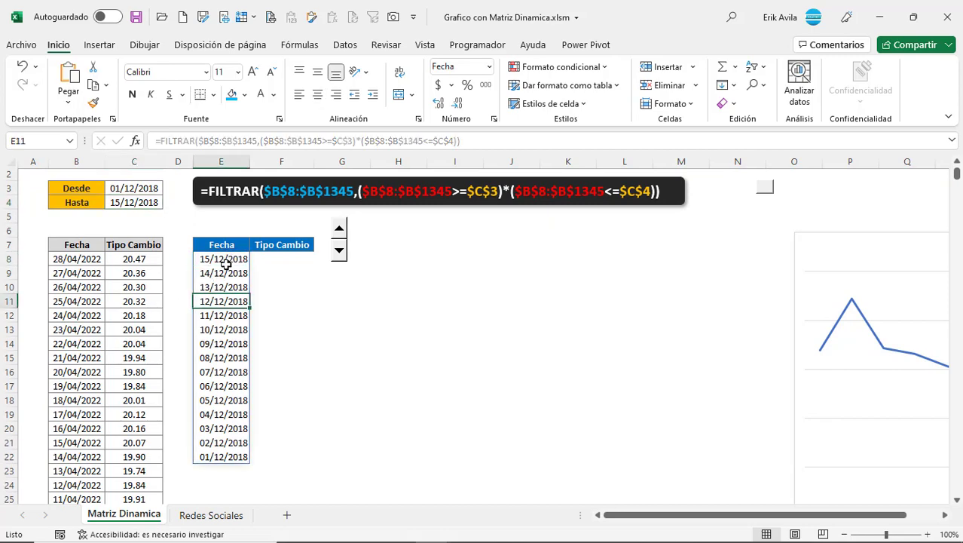
click(132, 193)
click(131, 203)
Step the Hasta date back from 15/12/2018 with the spin button and count the filtered dates
click(344, 230)
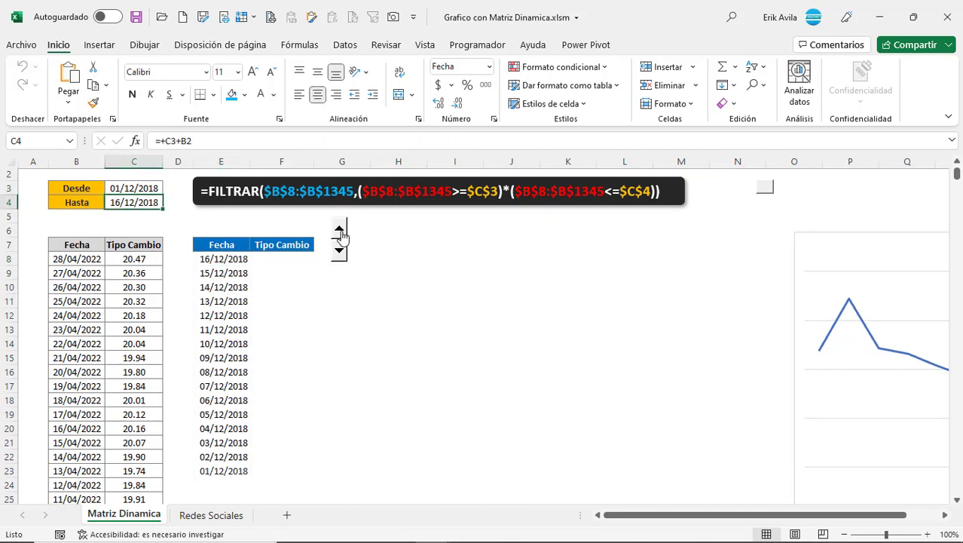
click(339, 254)
click(339, 254)
click(339, 254)
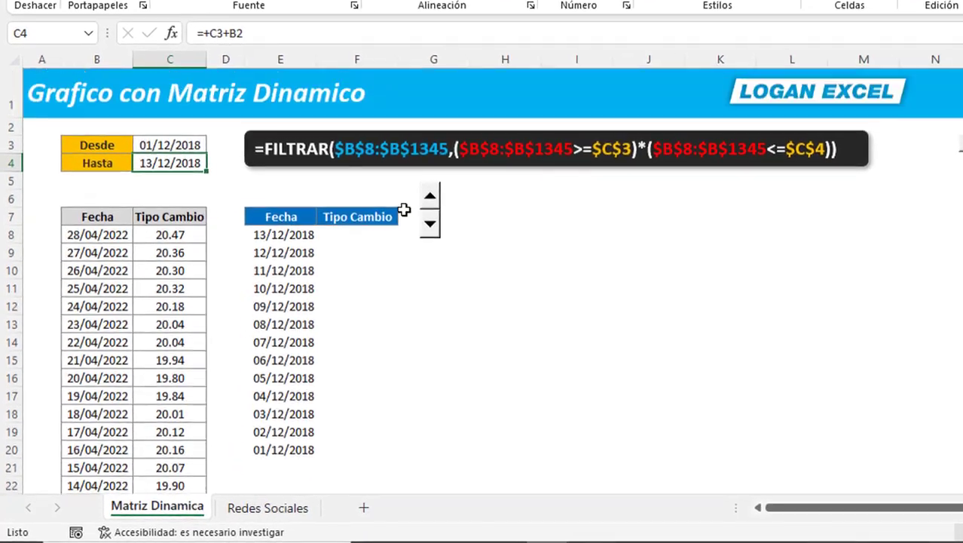
click(436, 237)
click(436, 236)
click(436, 236)
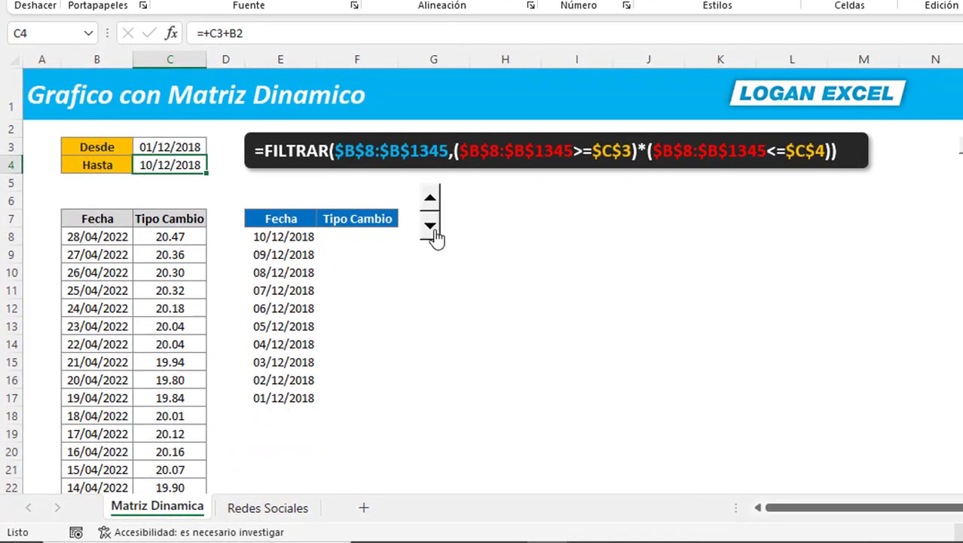
click(436, 237)
drag(311, 236, 313, 379)
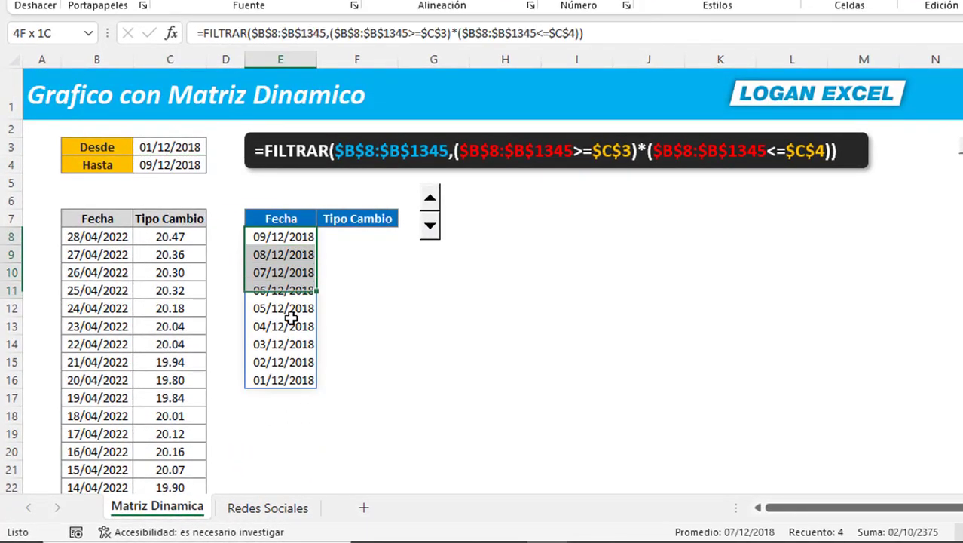
Adjust Hasta to 13/12/2018 with the spin button and select the first Tipo Cambio cell, F8
click(436, 231)
click(436, 197)
click(435, 198)
click(435, 198)
click(435, 197)
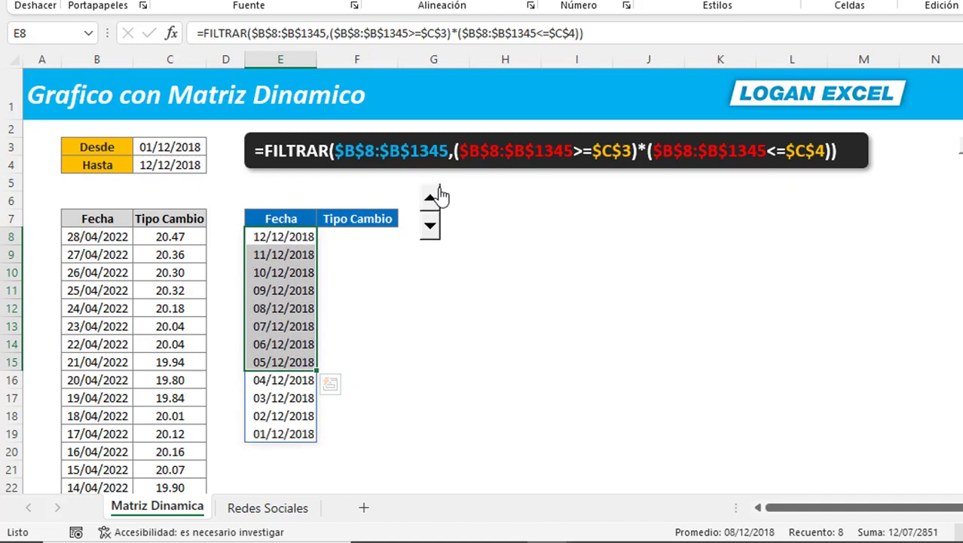
click(435, 197)
click(319, 254)
click(284, 234)
click(367, 236)
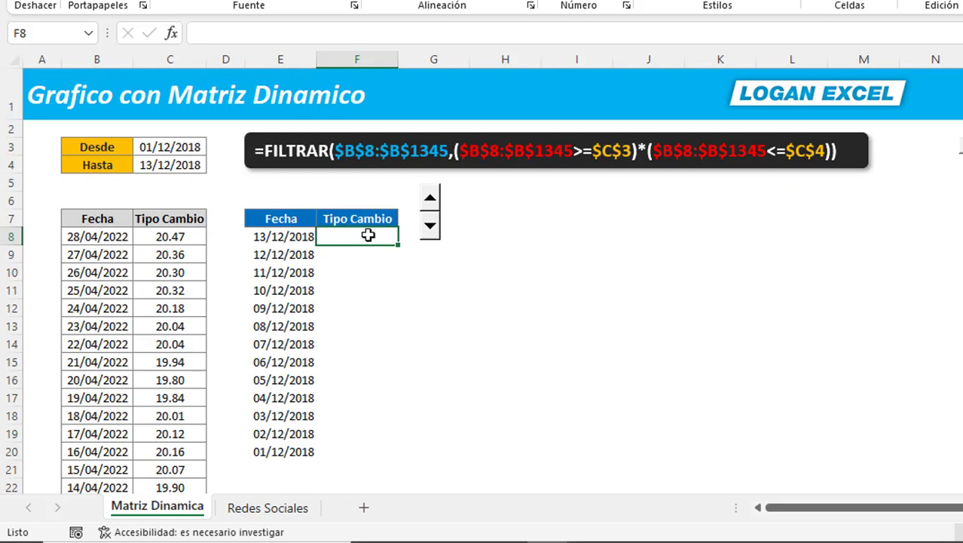
Paste a copy of E8's date FILTRAR formula into F8
key(Left)
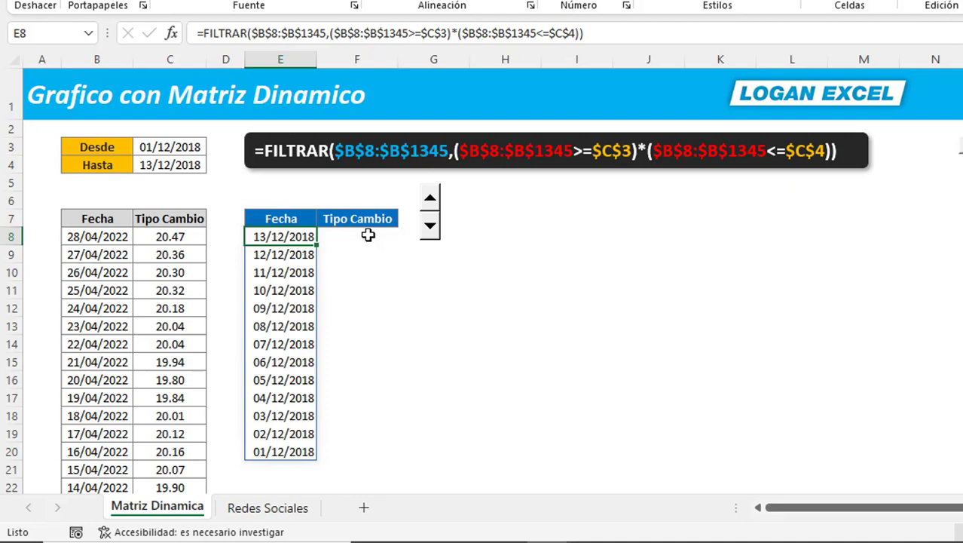
drag(603, 36, 189, 38)
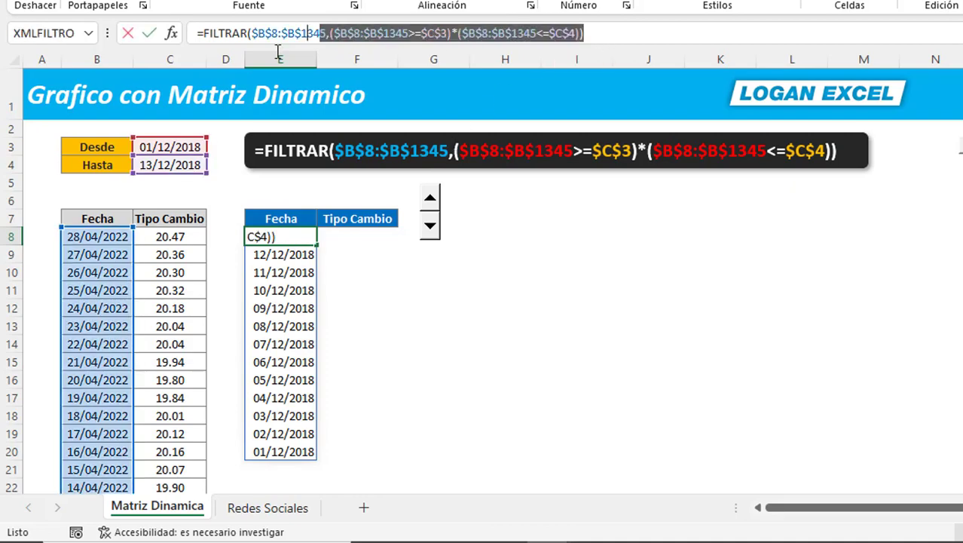
key(Escape)
click(360, 236)
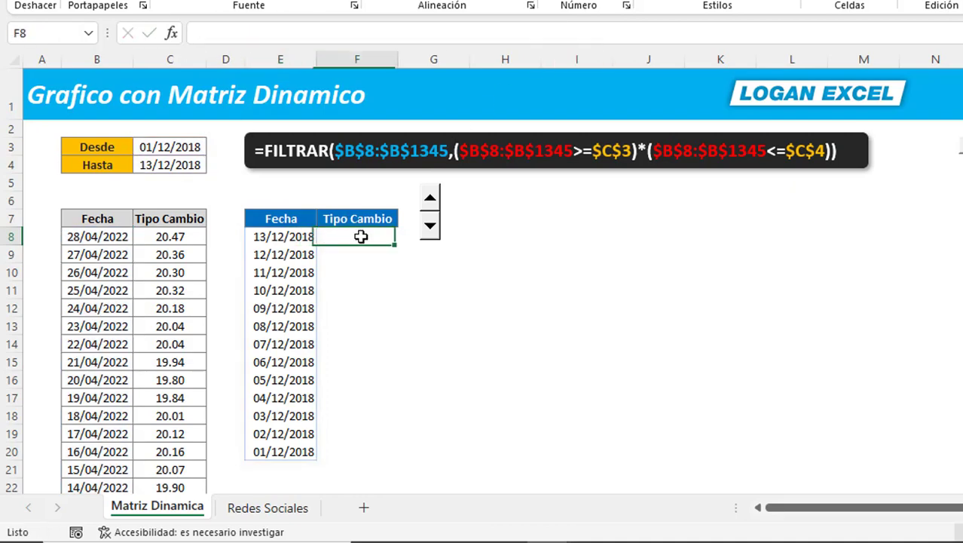
click(230, 33)
text(=FILTRAR($B$8:$B$1345,($B$8:$B$1345>=$C$3)*($B$8:$B$1345<=$C$4)))
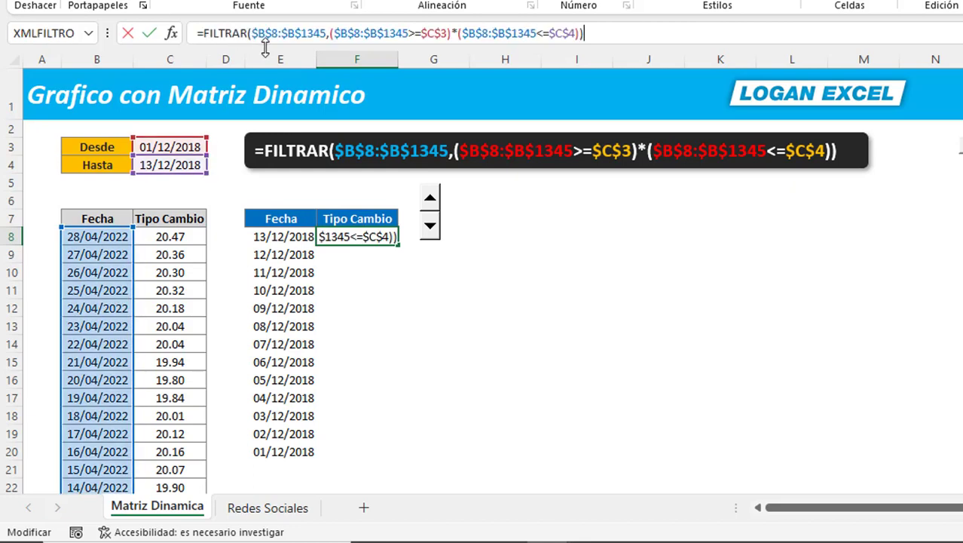
key(Return)
key(Up)
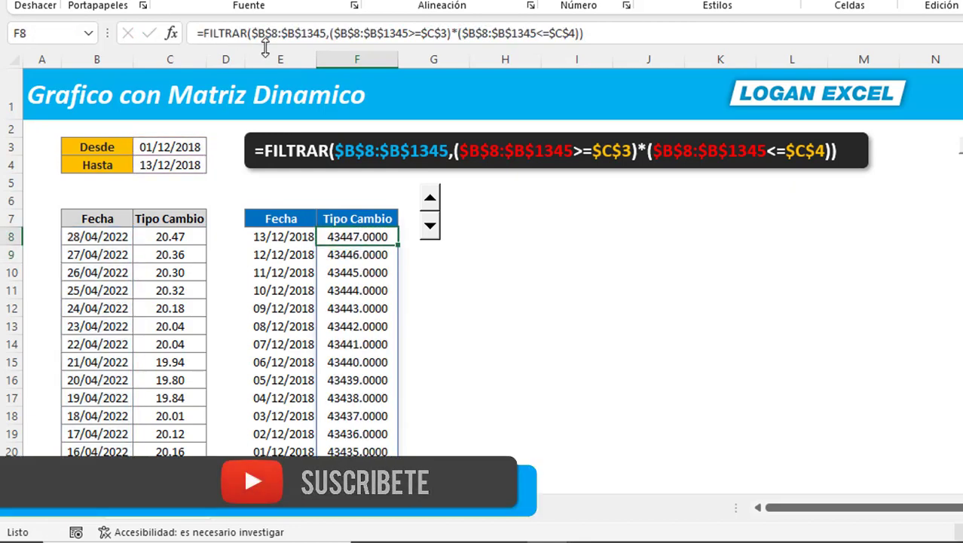
Change F8's returned range to $C$8:$C$1345 so it spills the Tipo Cambio rates
click(311, 34)
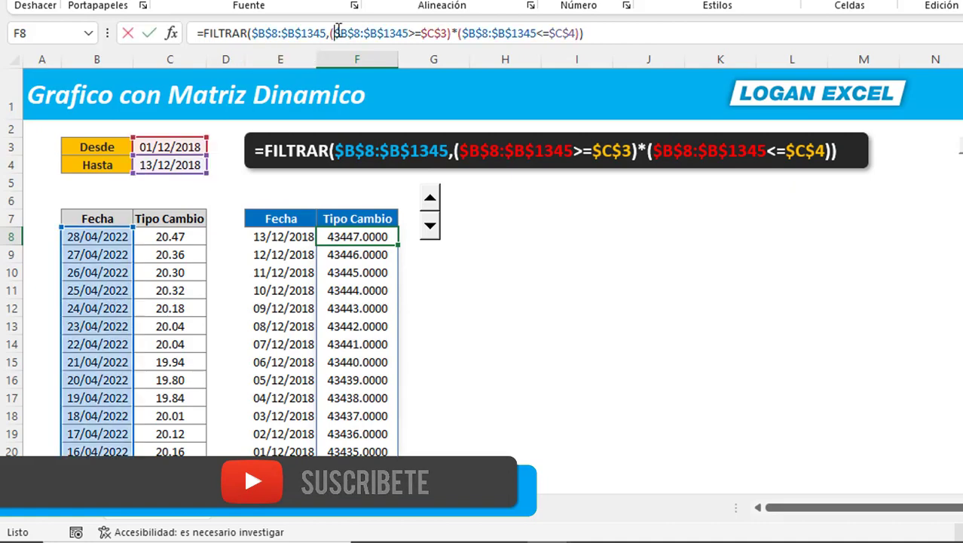
drag(309, 36, 252, 33)
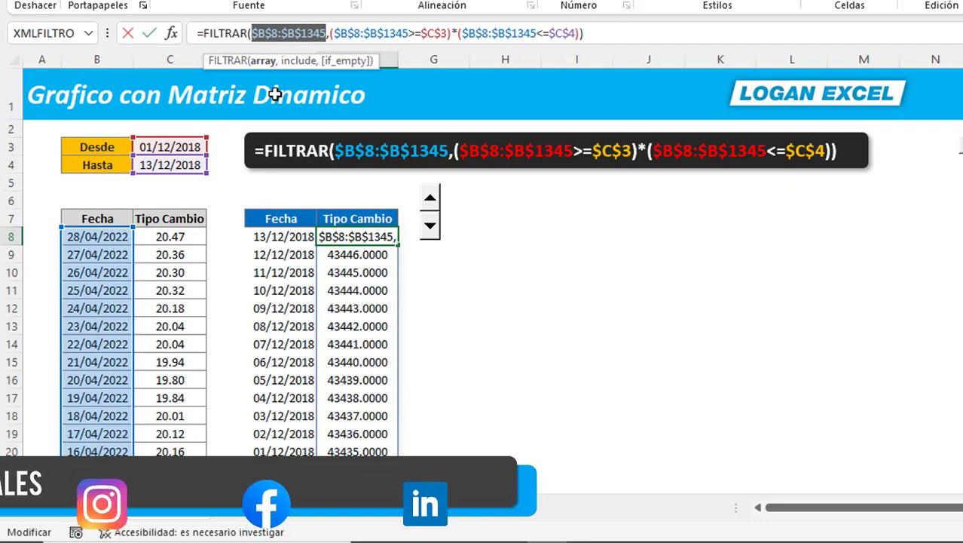
key(Delete)
click(173, 236)
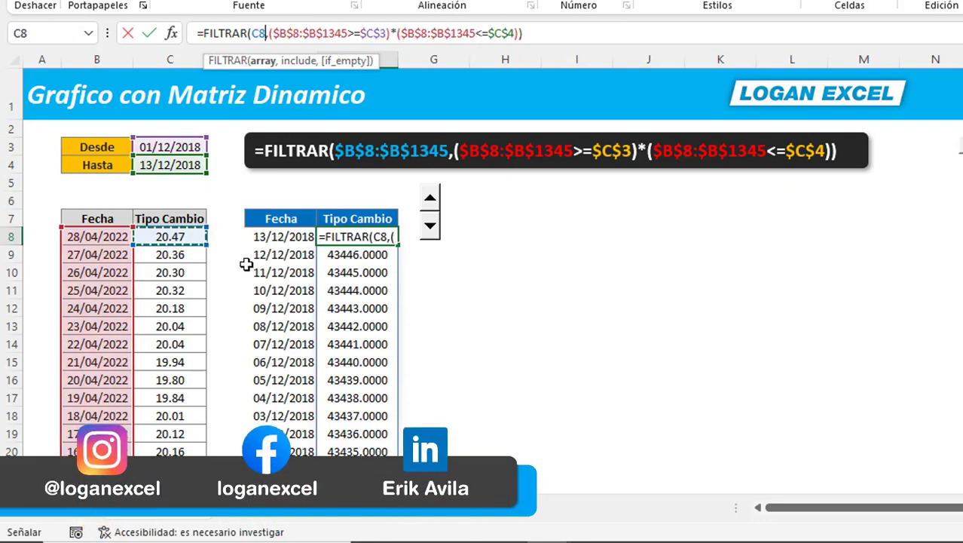
key(ctrl+shift+Down)
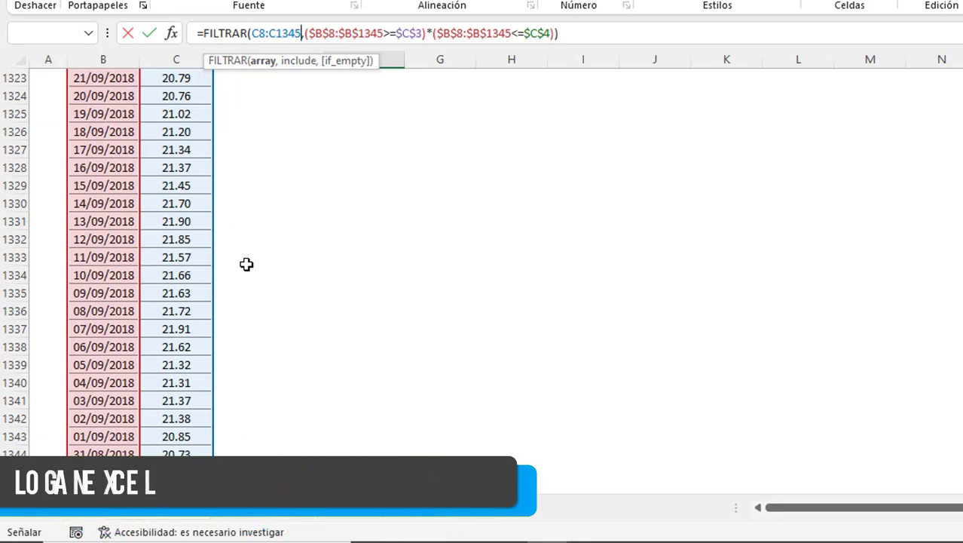
key(F4)
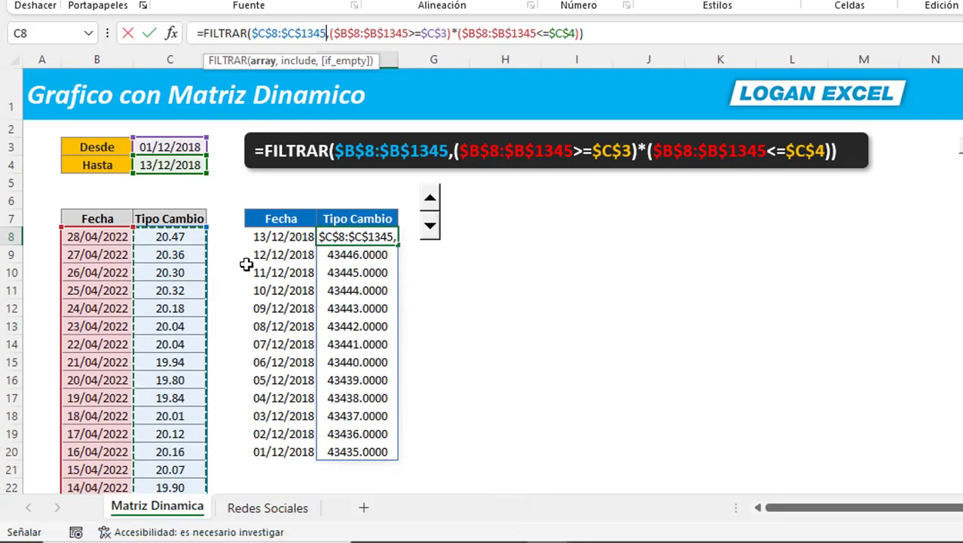
key(ctrl+Return)
key(Left)
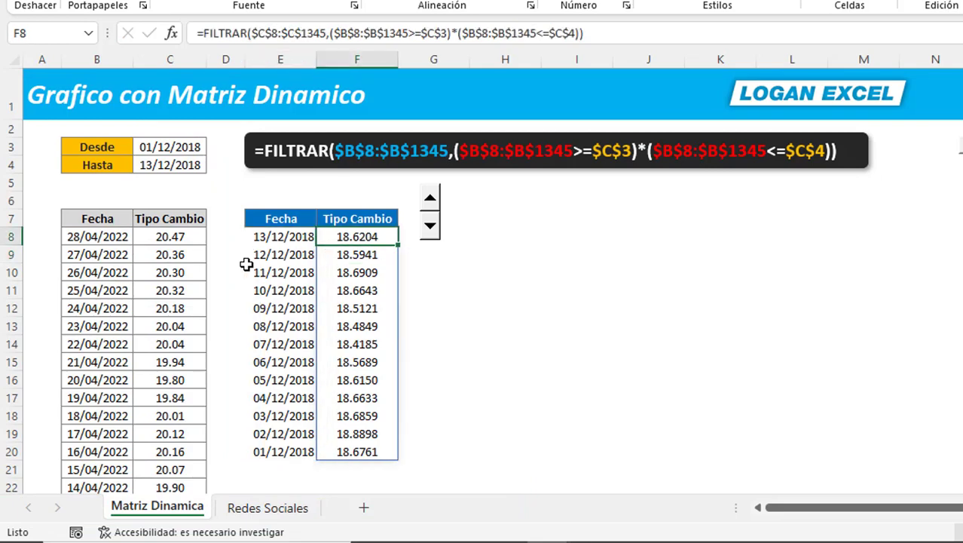
key(F2)
key(Escape)
key(Left)
Review the E8 date and F8 Tipo Cambio FILTRAR formulas without changing them
key(F2)
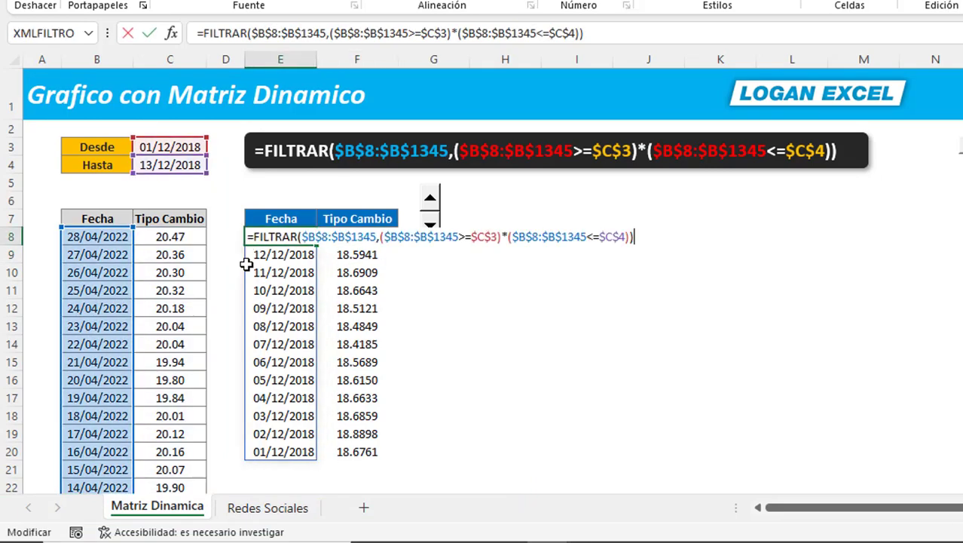
key(Escape)
key(Right)
key(F2)
key(Escape)
key(Left)
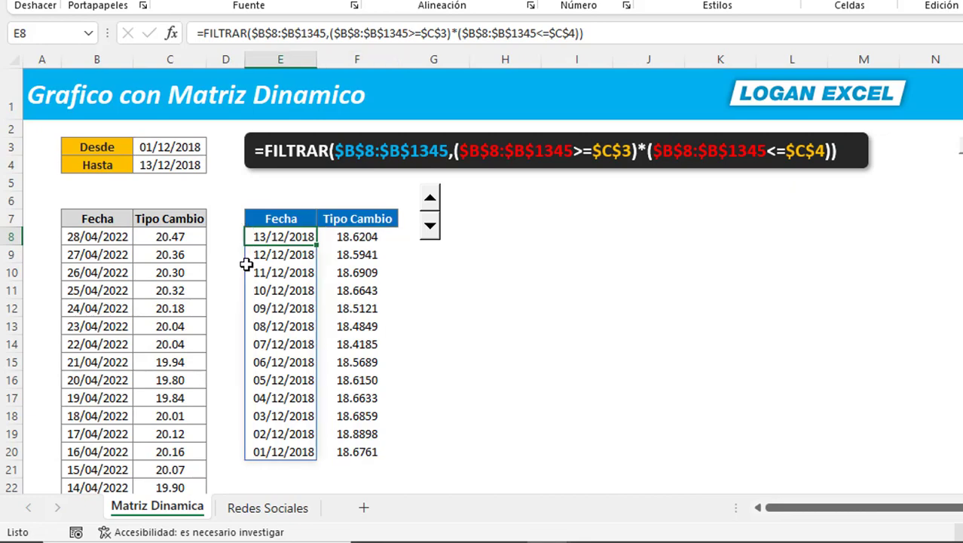
key(F2)
key(Escape)
key(Right)
key(Left)
key(Right)
key(F2)
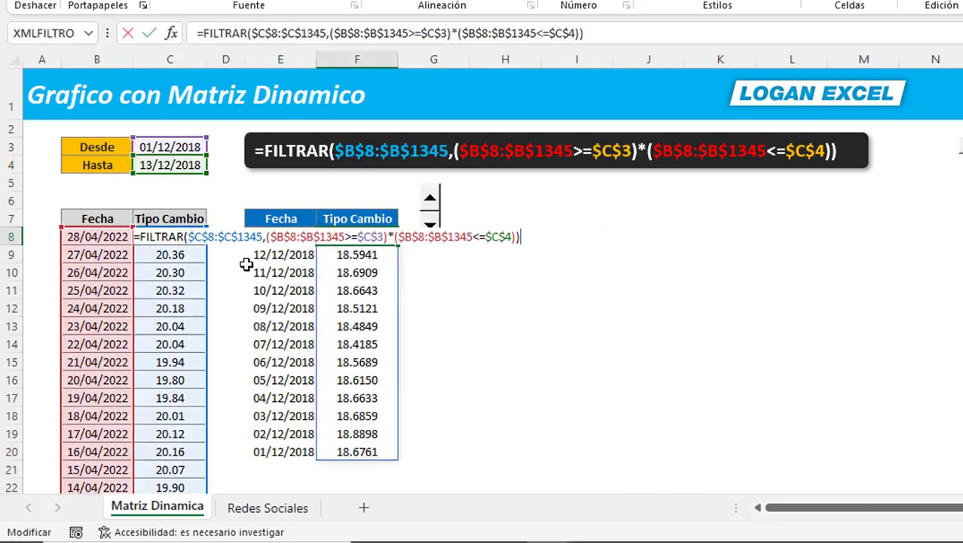
key(Escape)
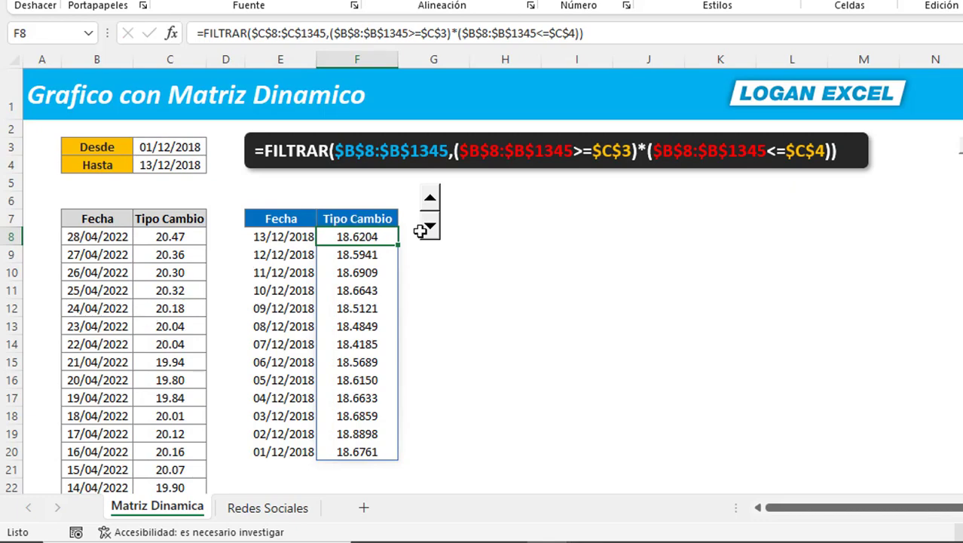
Step the Hasta date down to 09/12/2018 with the spin button
click(429, 228)
click(429, 228)
click(429, 228)
click(429, 228)
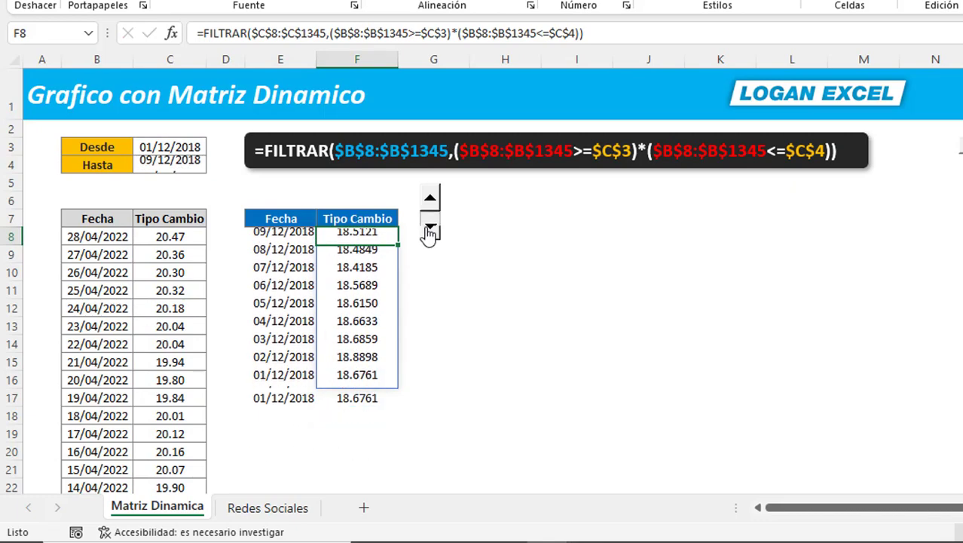
click(429, 197)
click(429, 228)
click(434, 315)
click(414, 303)
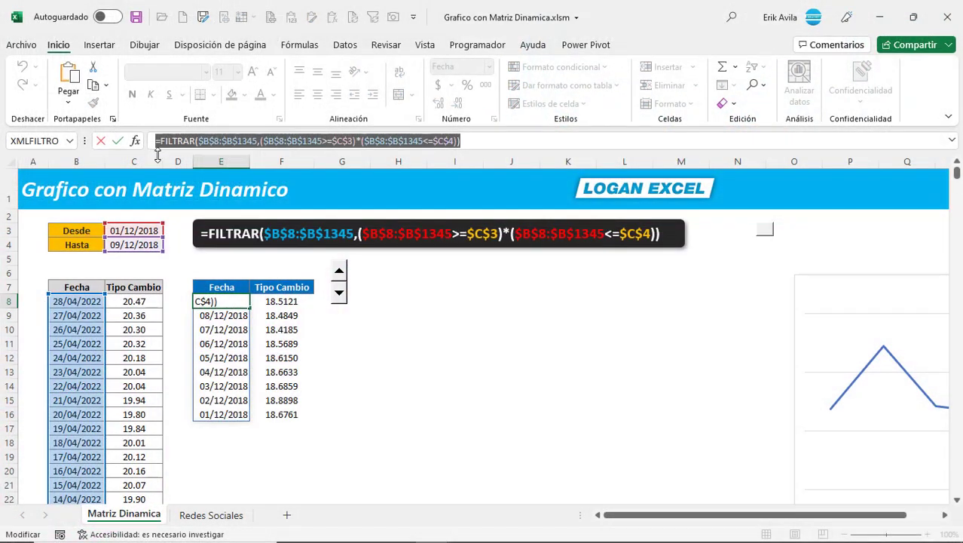
key(Escape)
Define the name RangoFecha as the pasted FILTRAR date formula, then select F8's formula text
click(451, 297)
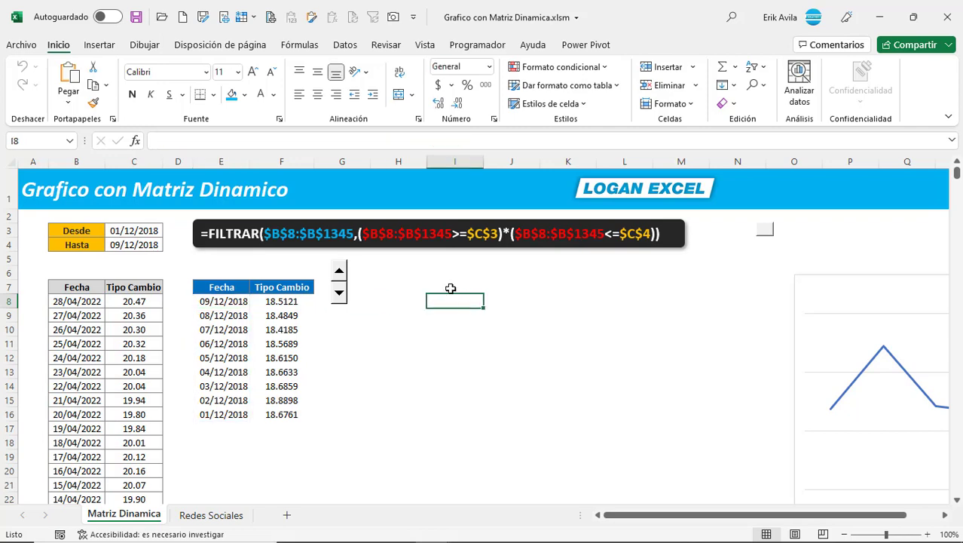
click(295, 47)
click(434, 106)
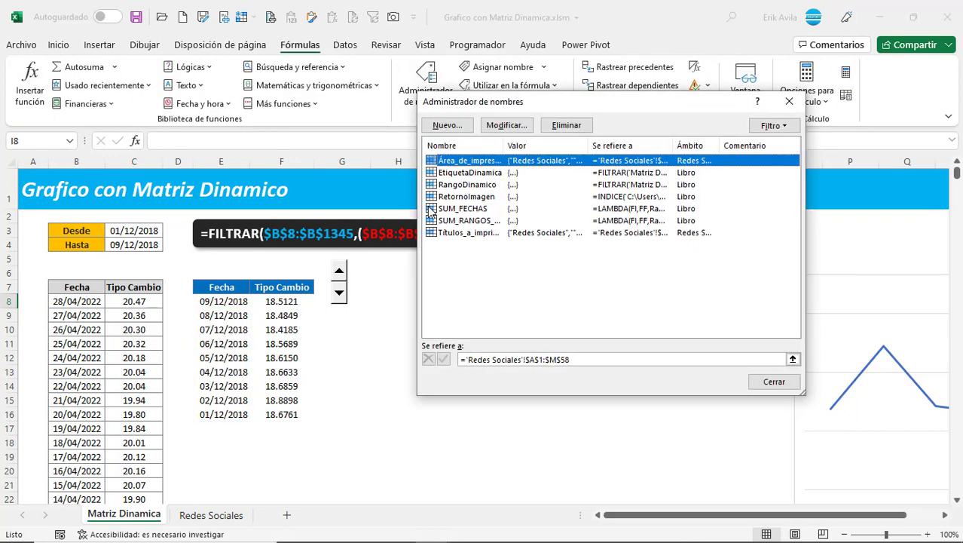
click(440, 125)
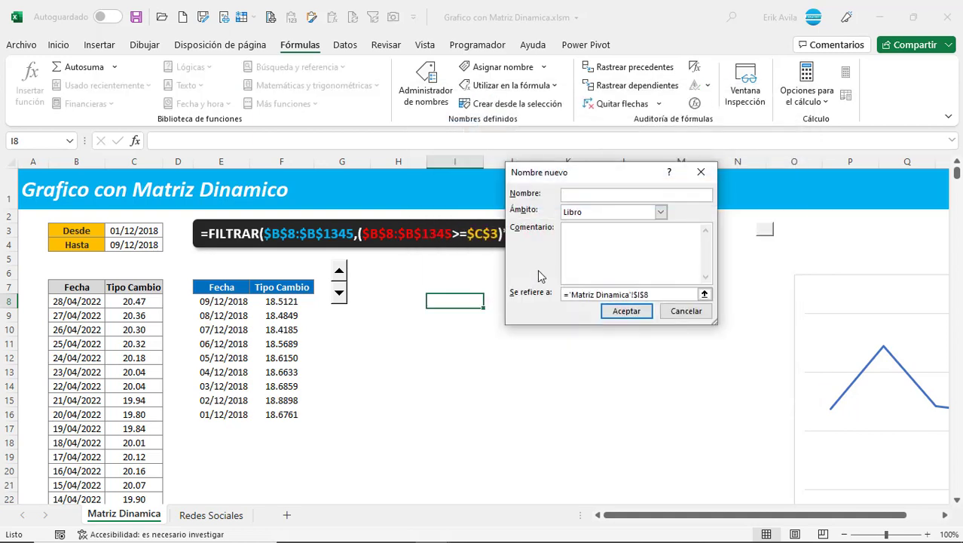
text(Ra)
text(ngoFec)
text(ha)
key(Tab)
key(Tab)
key(Tab)
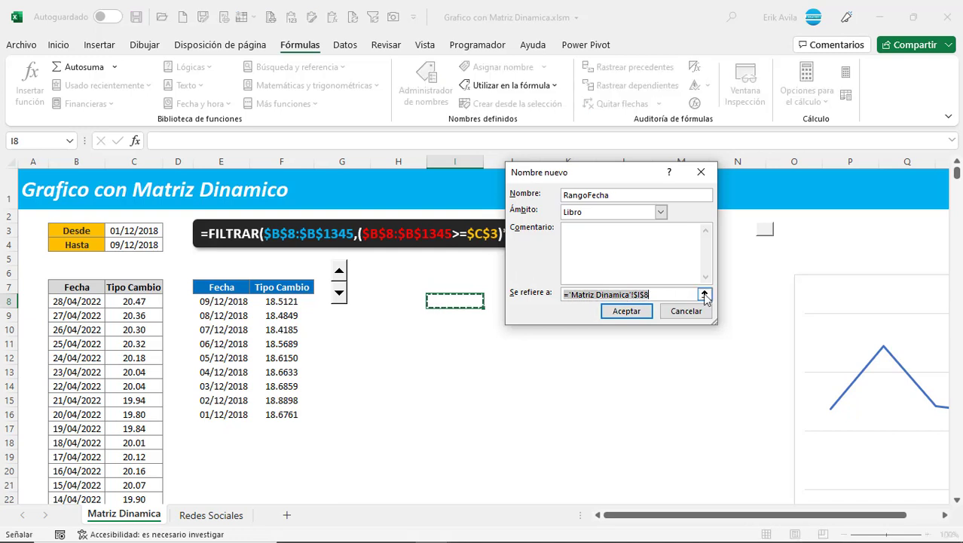
drag(650, 294, 548, 292)
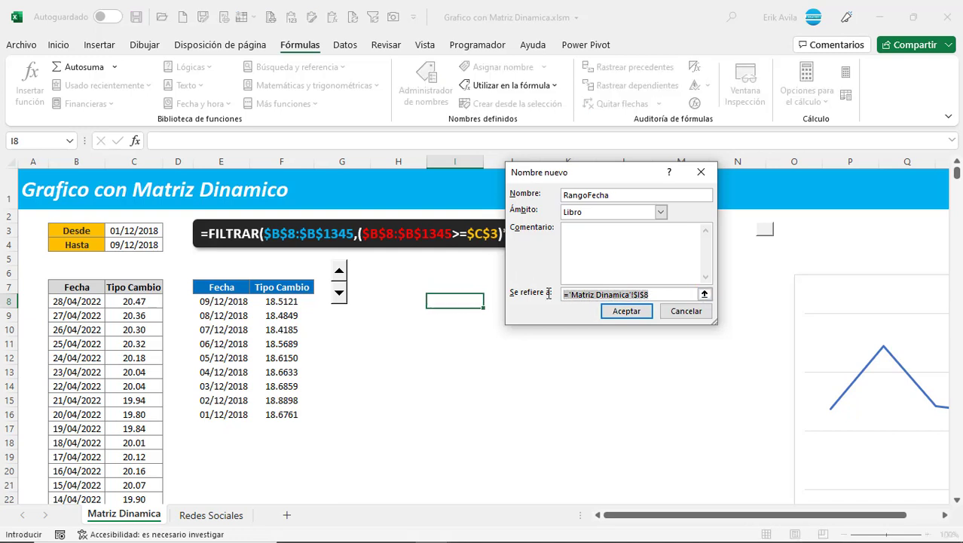
key(ctrl+v)
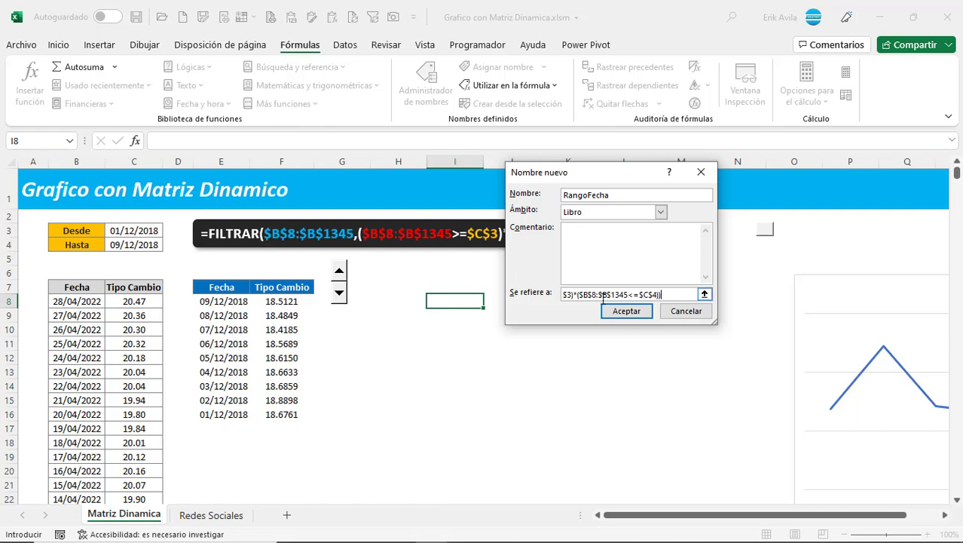
click(639, 315)
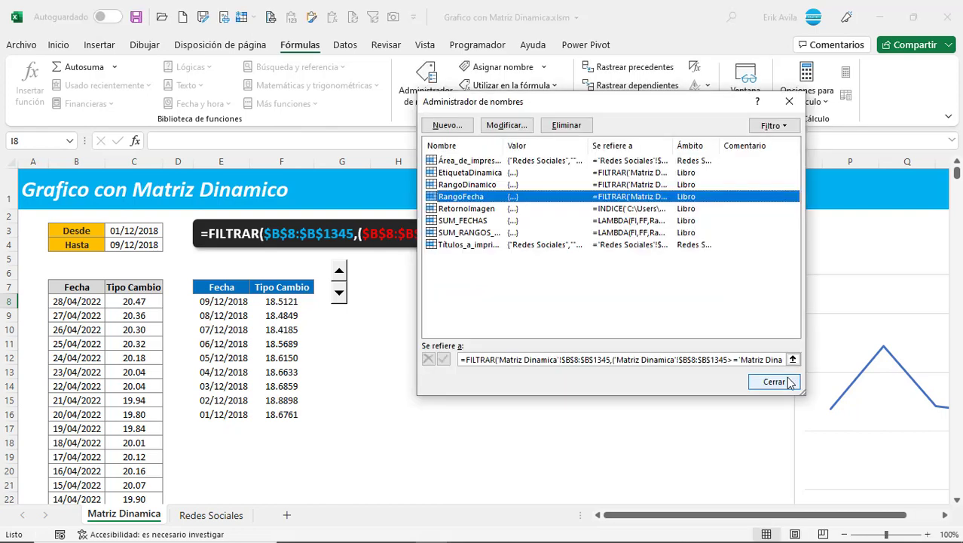
click(789, 383)
click(301, 306)
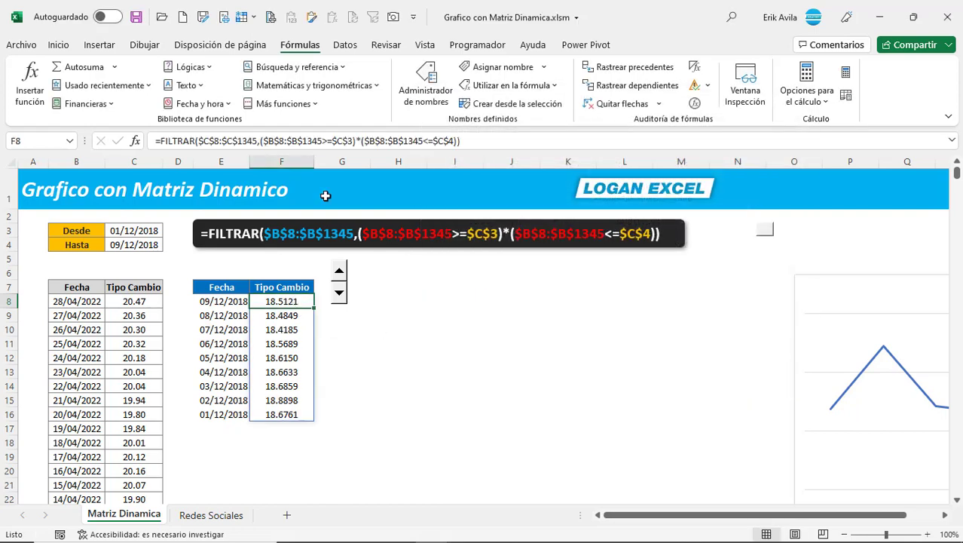
drag(462, 141, 157, 158)
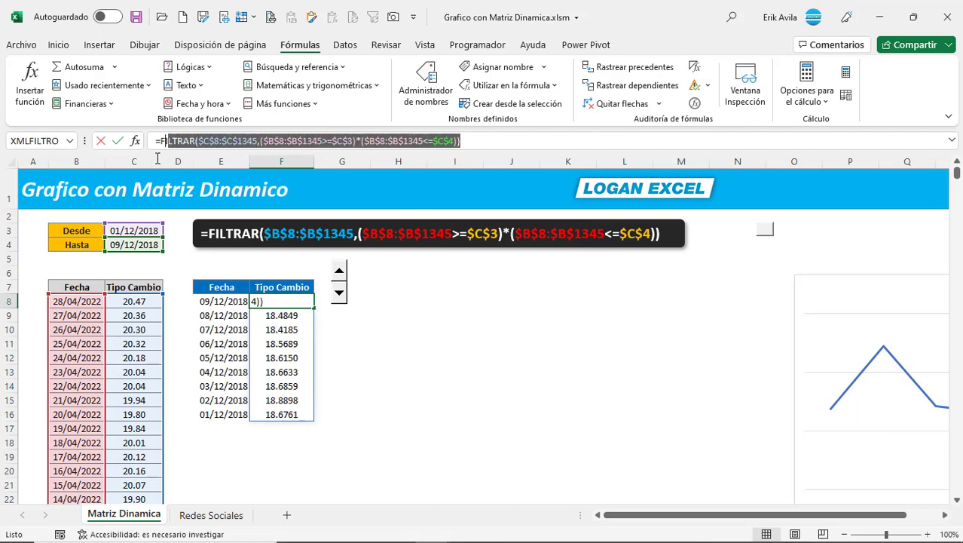
Create the workbook name RangoTC defined by the copied Tipo Cambio FILTRAR formula
key(Escape)
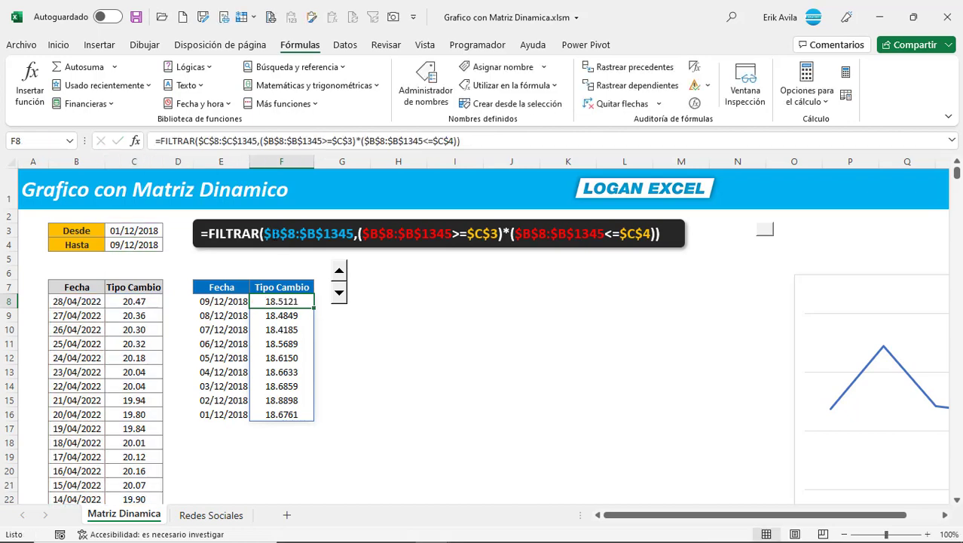
click(437, 298)
click(425, 98)
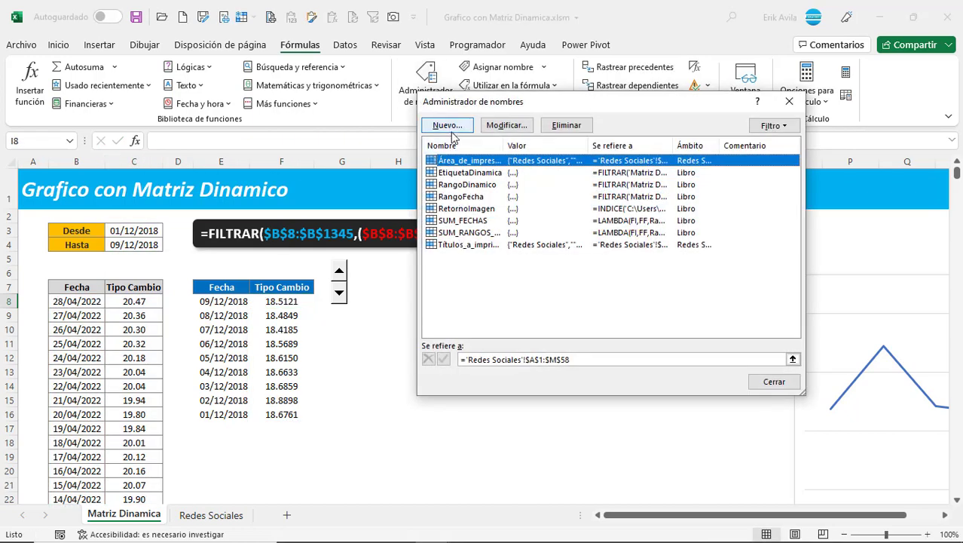
click(449, 126)
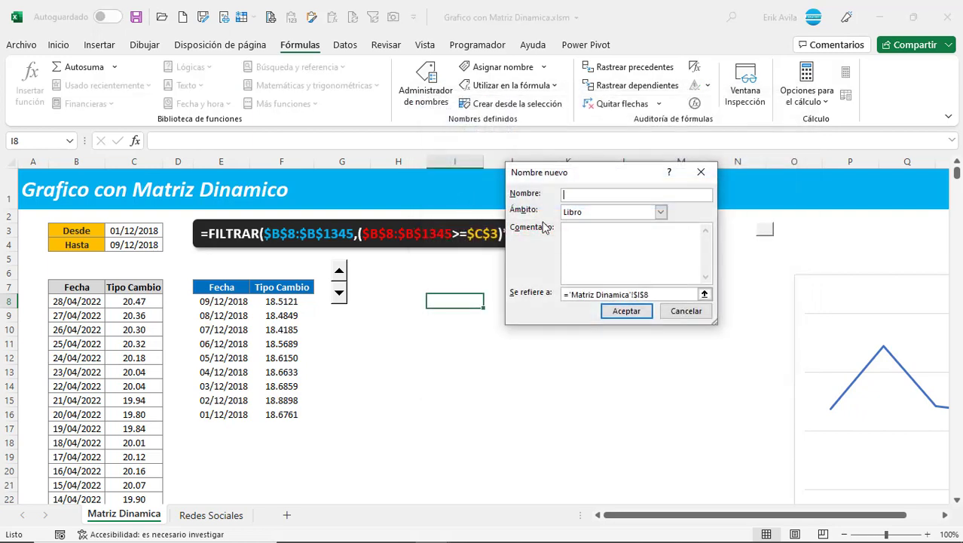
text(RangoTC)
click(604, 295)
key(Delete)
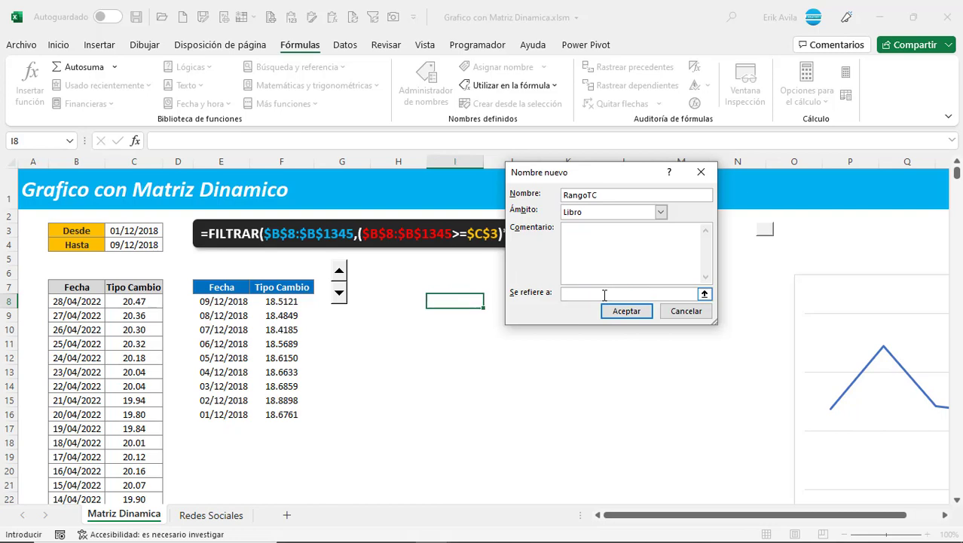
key(ctrl+v)
click(625, 312)
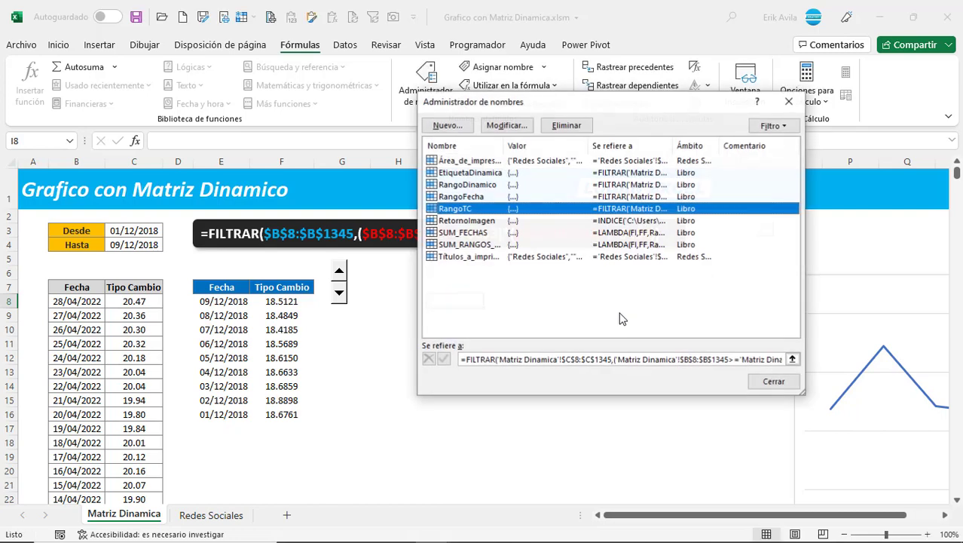
Check the RangoFecha and RangoTC definitions and close Name Manager
click(480, 198)
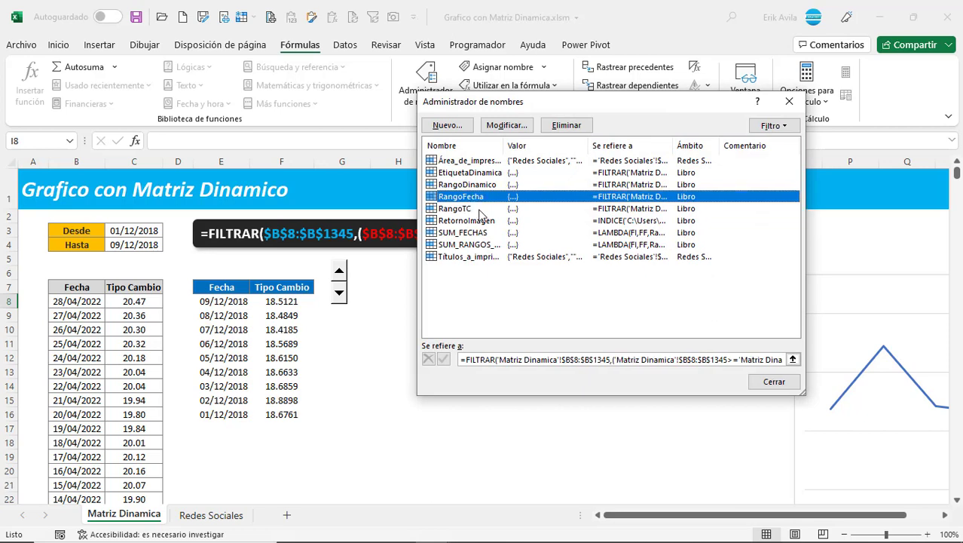
click(478, 209)
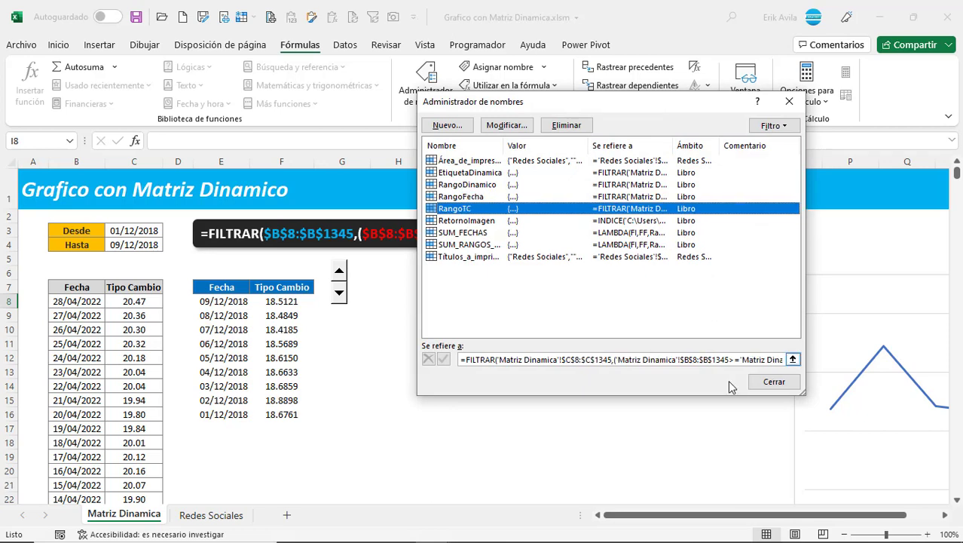
click(774, 382)
click(407, 333)
click(398, 316)
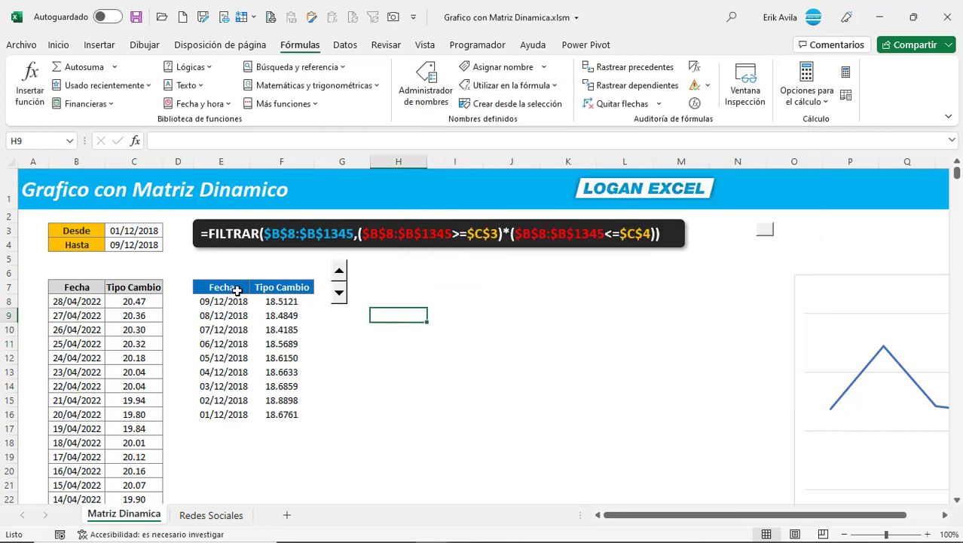
Insert a basic 2D line chart from E7:F16 and place it beside the table
drag(237, 291, 286, 414)
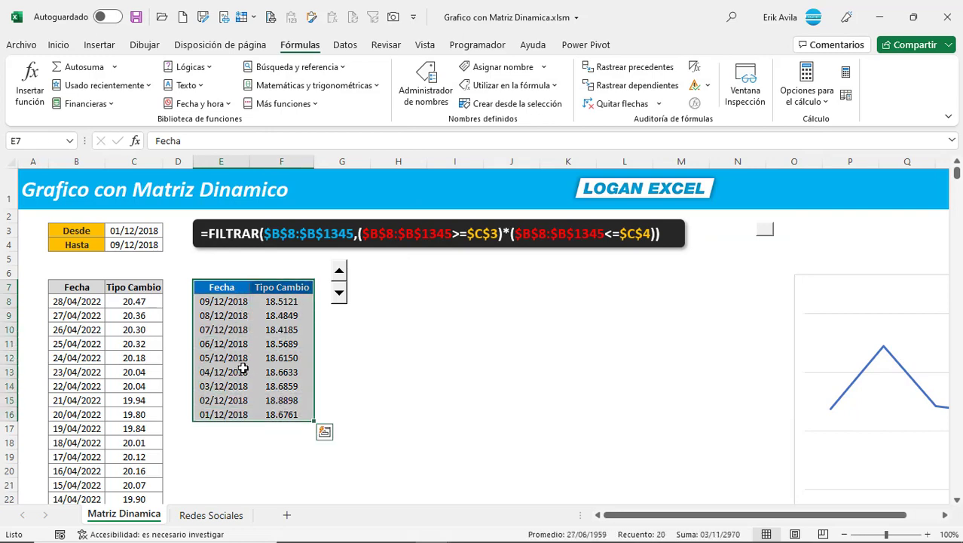
click(97, 44)
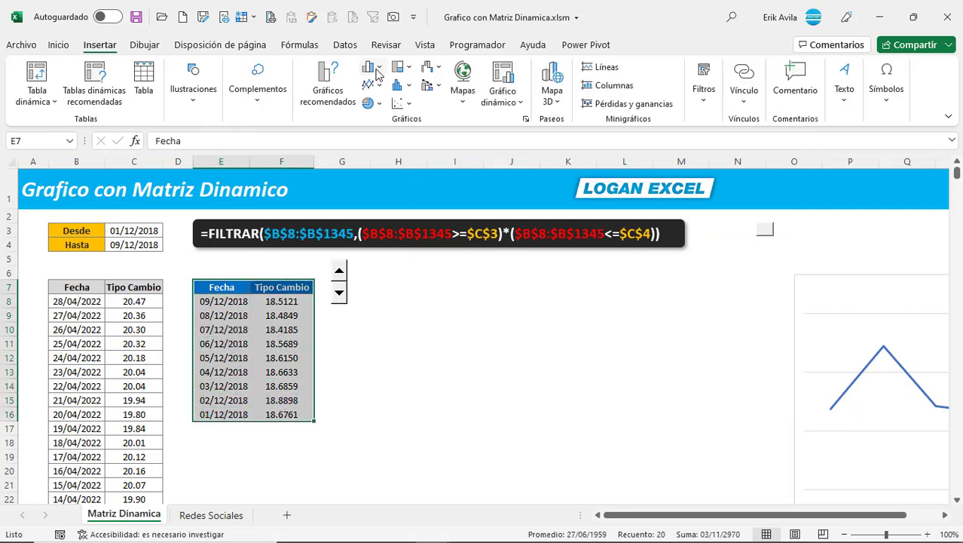
click(380, 70)
key(Escape)
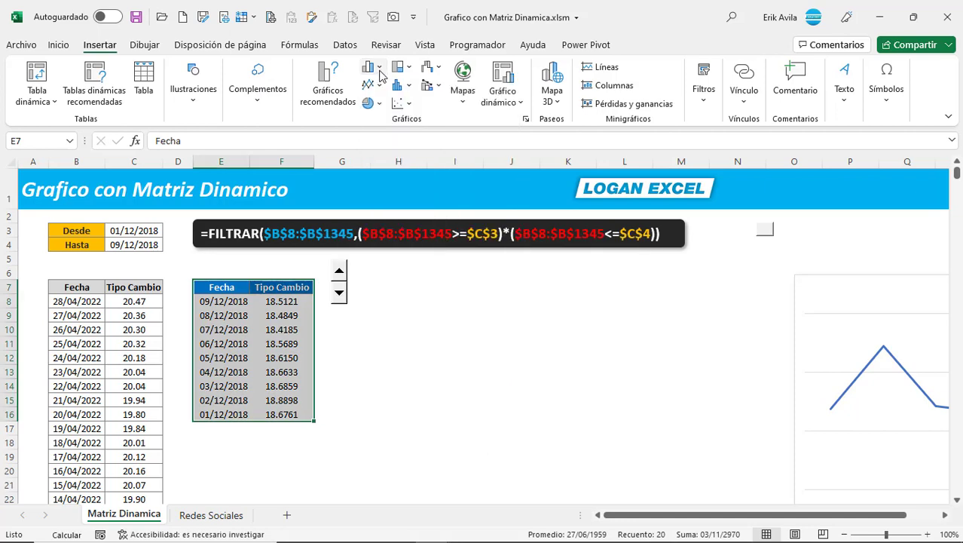
click(368, 86)
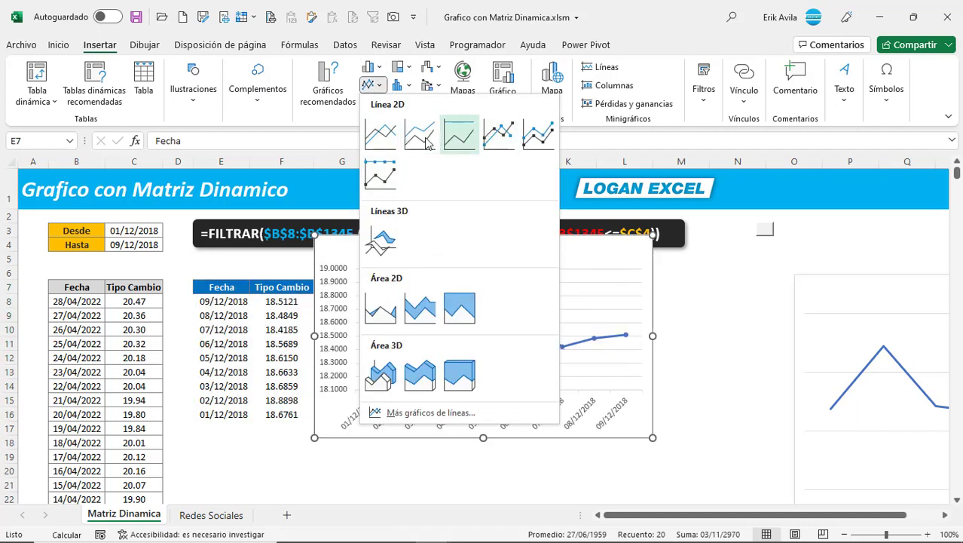
click(376, 143)
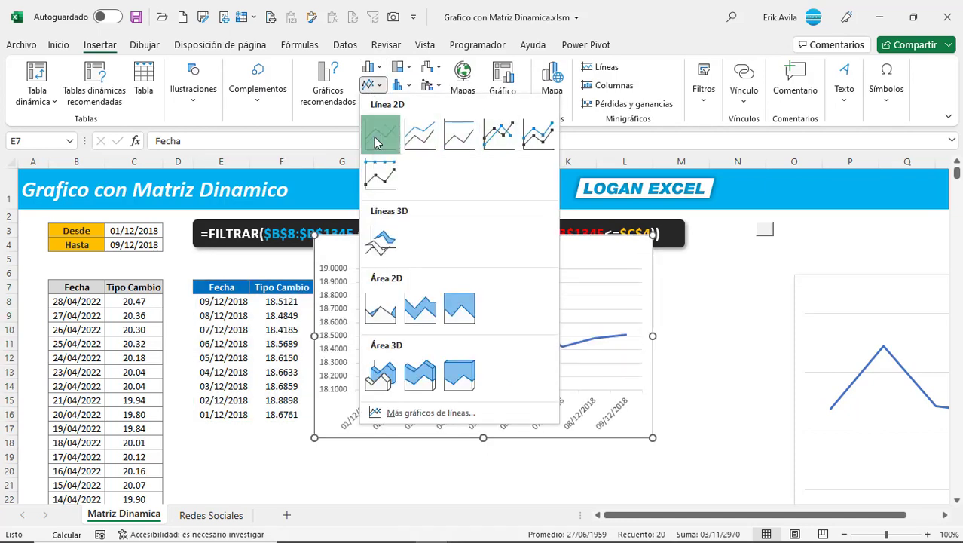
mouse_move(413, 237)
mouse_down()
mouse_move(494, 296)
mouse_move(483, 296)
mouse_up()
Point the Tipo Cambio series values to 'Matriz Dinamica'!RangoTC
right_click(454, 301)
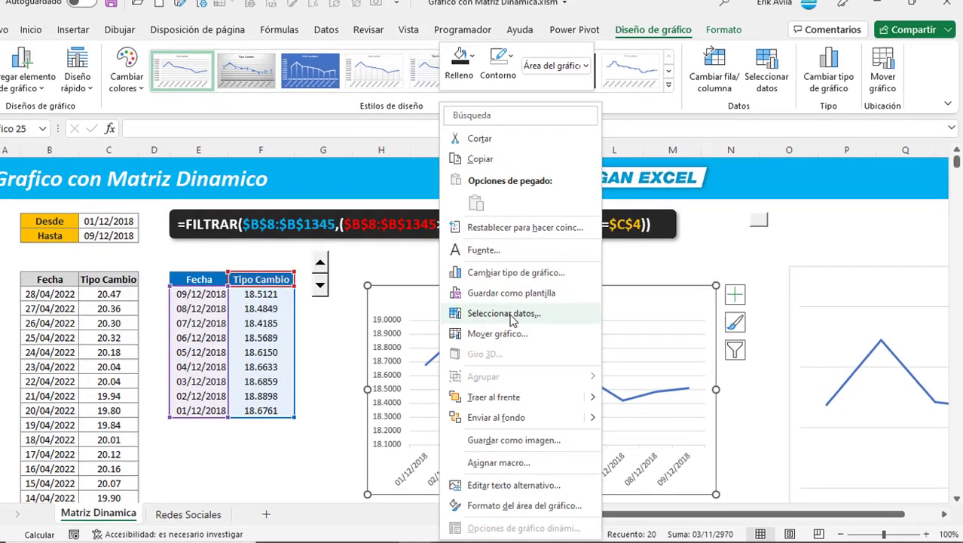
click(517, 320)
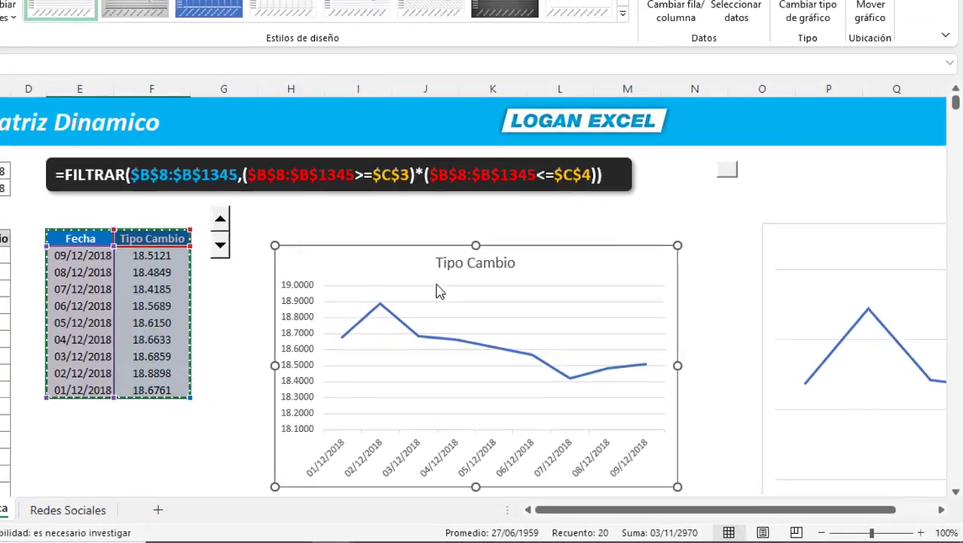
click(352, 236)
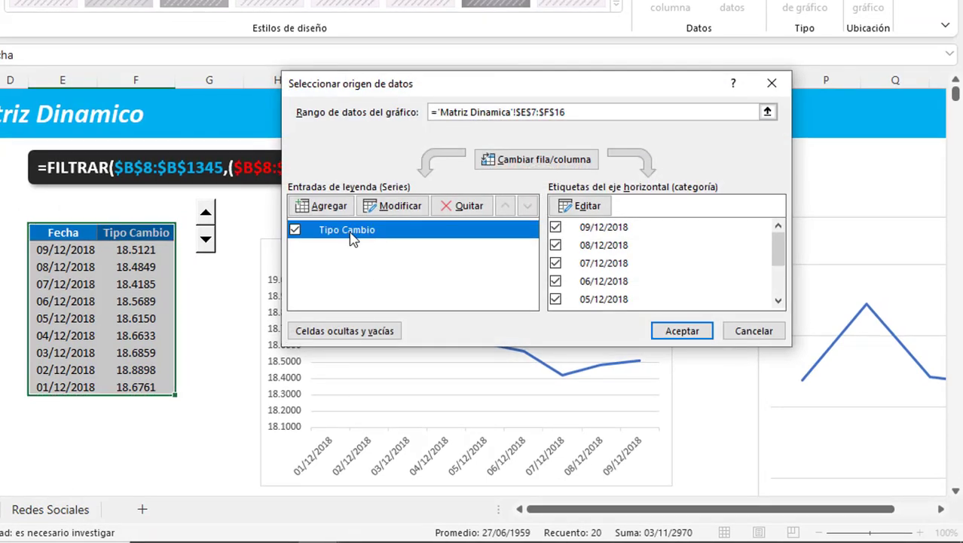
click(387, 212)
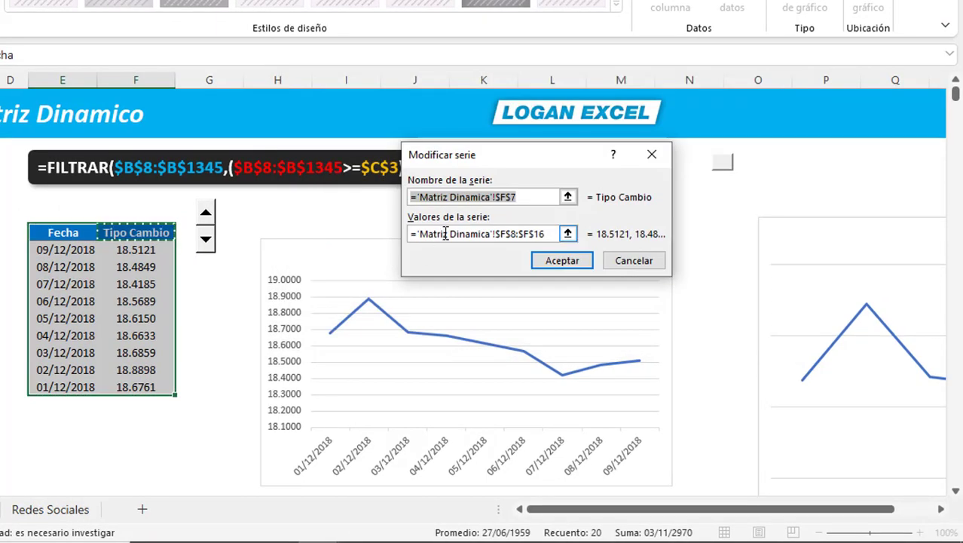
click(549, 235)
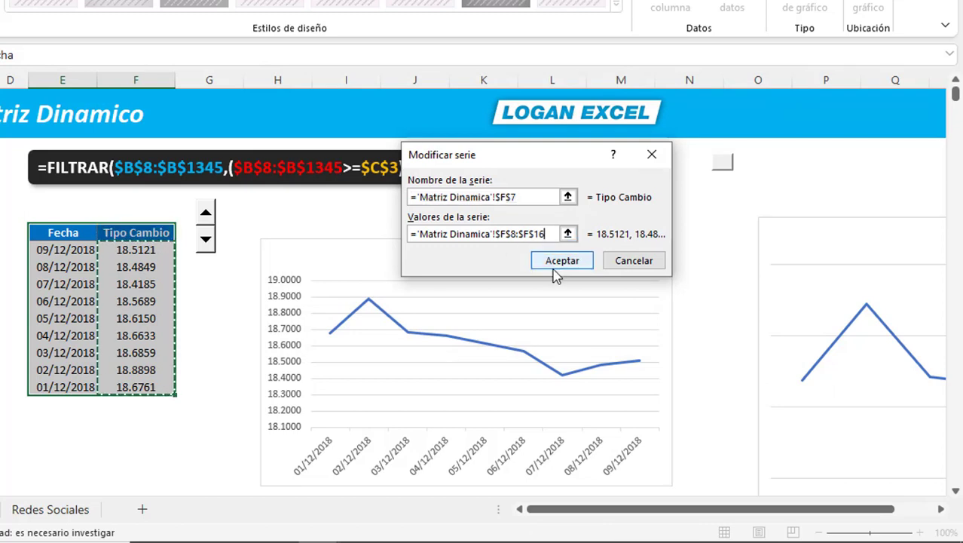
key(BackSpace)
key(BackSpace)
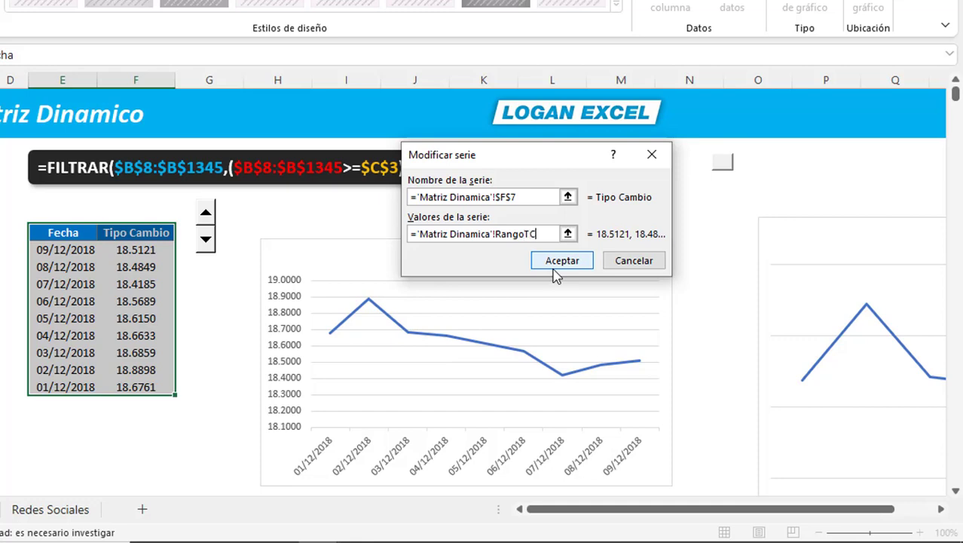
click(558, 274)
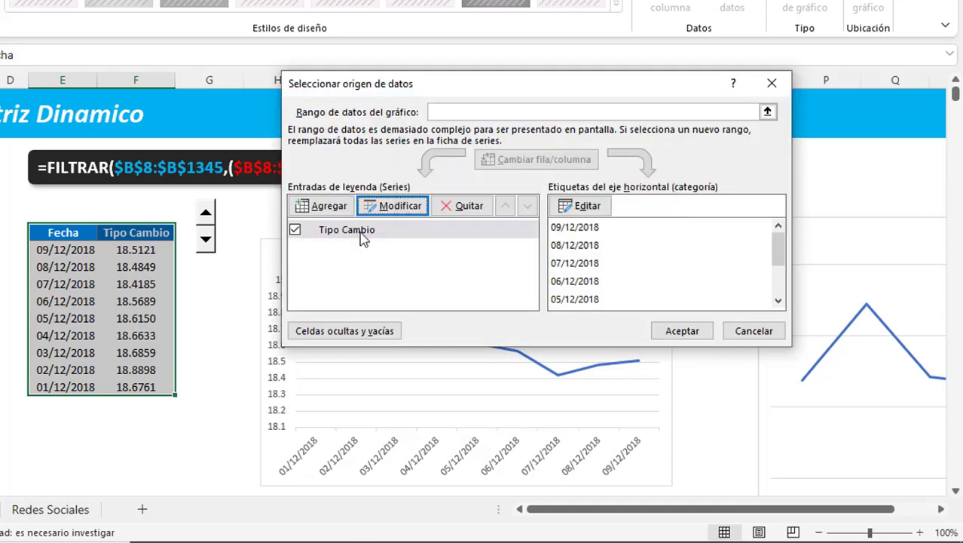
Set the horizontal axis labels to 'Matriz Dinamica'!RangoFecha and apply the data source
click(362, 236)
click(577, 232)
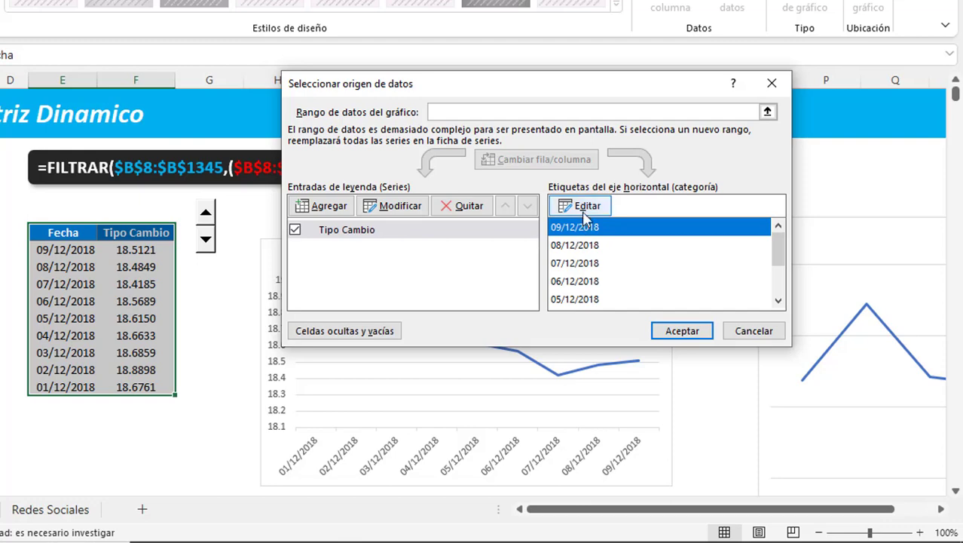
click(585, 214)
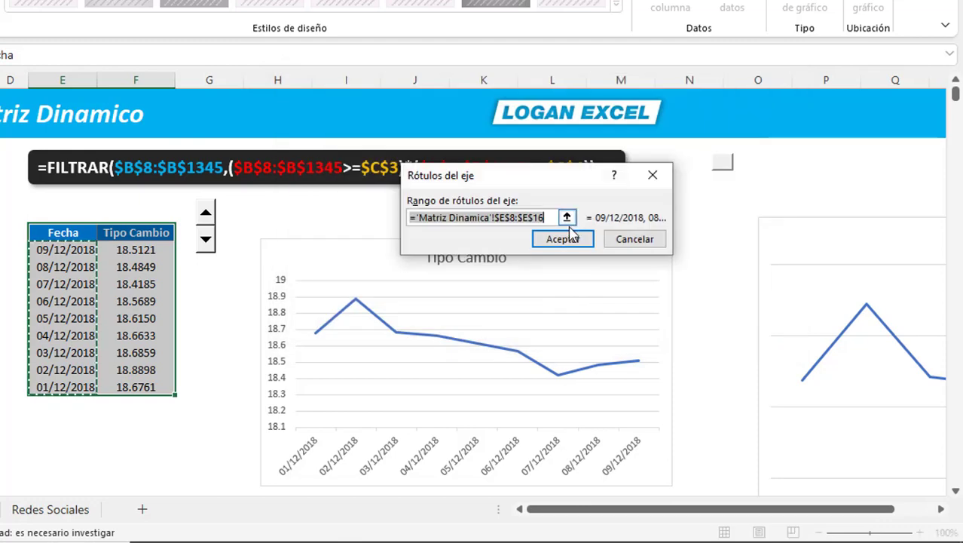
click(549, 219)
text(RangoFecha)
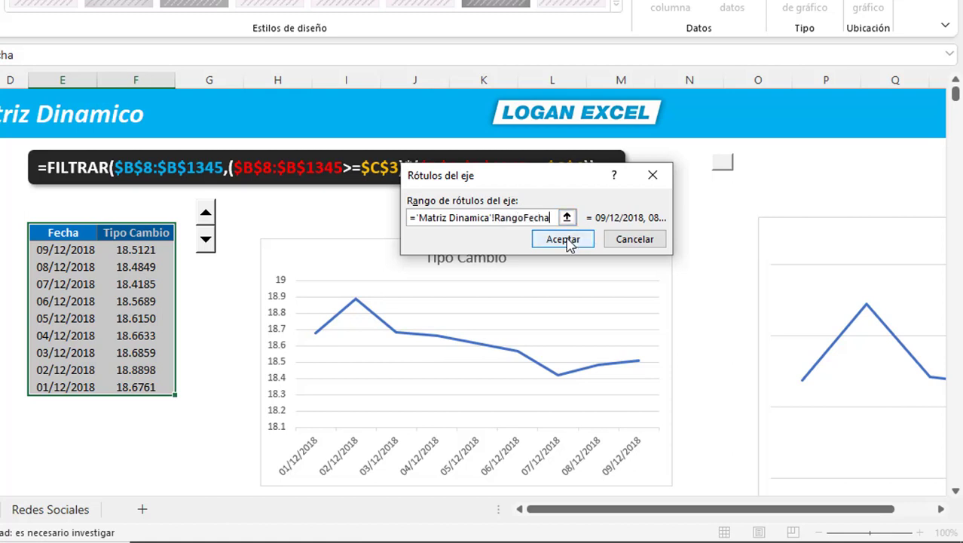
click(565, 240)
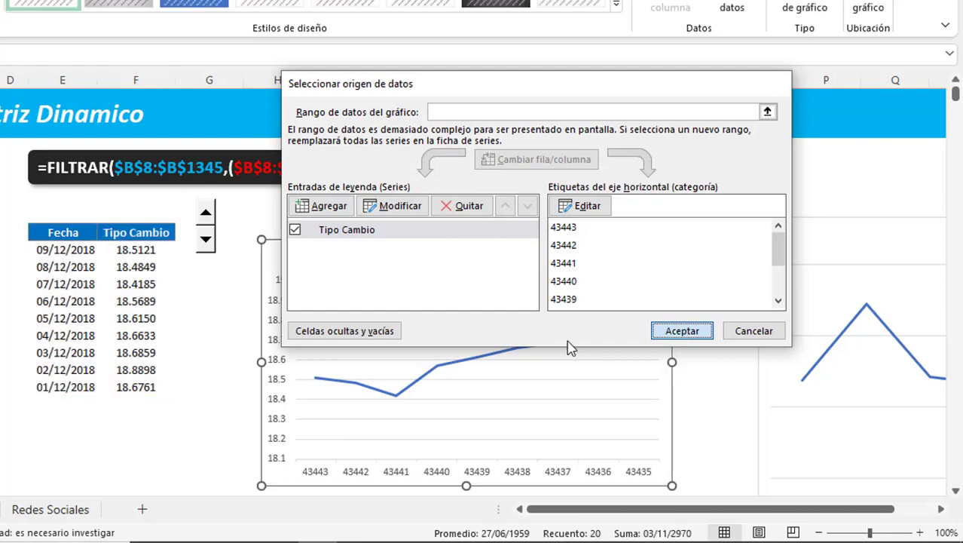
key(Return)
Shorten and extend the Hasta date range with the spin button to test the chart
click(208, 301)
click(206, 240)
click(206, 239)
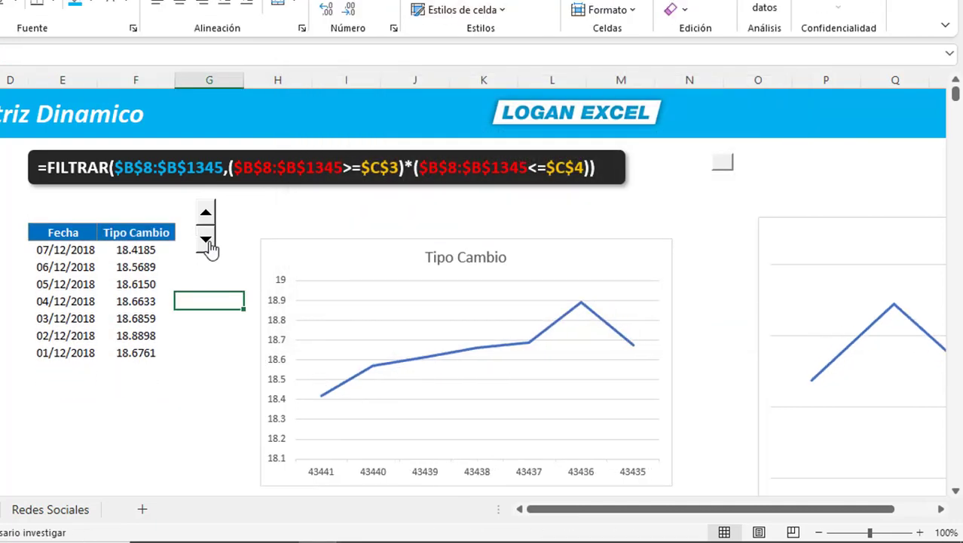
click(207, 243)
click(207, 243)
click(208, 214)
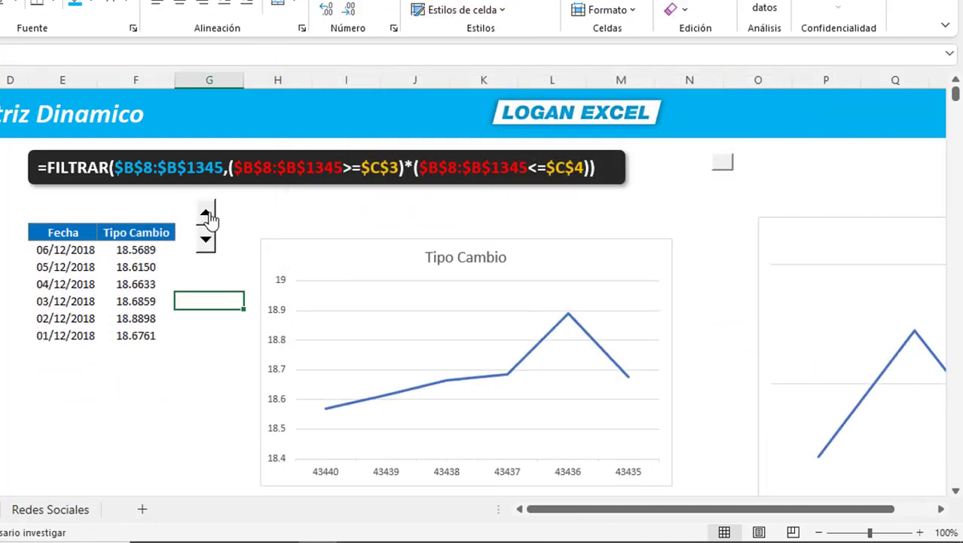
click(208, 215)
click(208, 215)
click(208, 215)
click(208, 215)
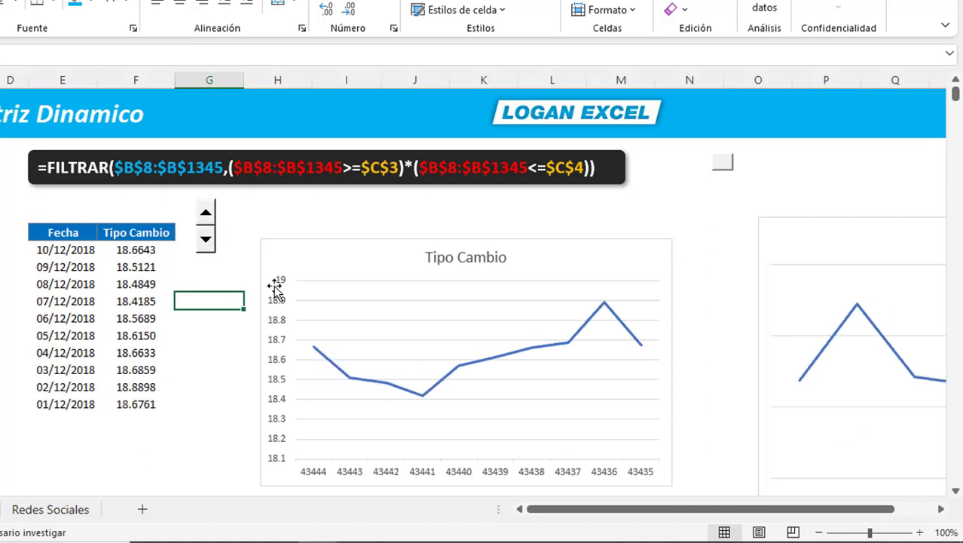
Format the chart's horizontal axis as Fecha with the custom code ddmmaa
double_click(414, 480)
scroll(414, 480, down, 1)
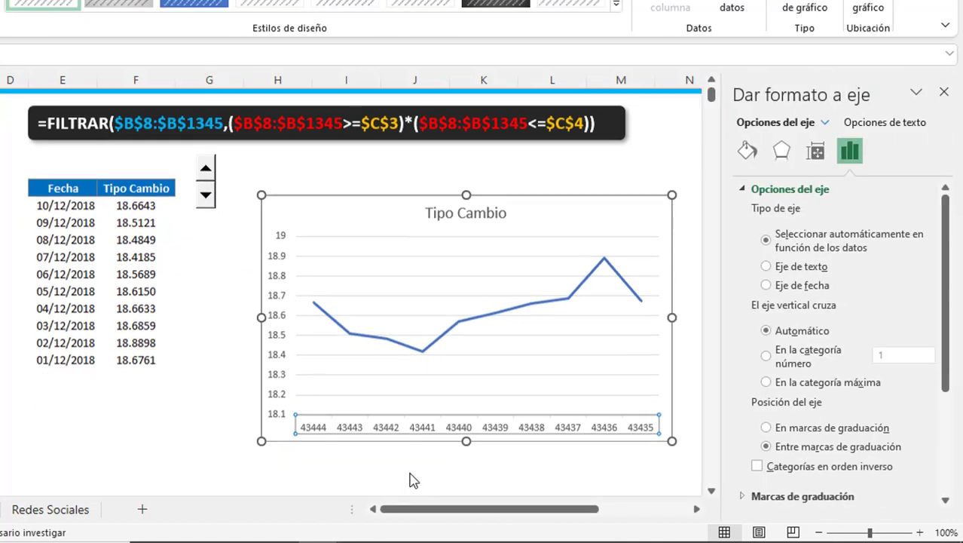
scroll(947, 285, down, 3)
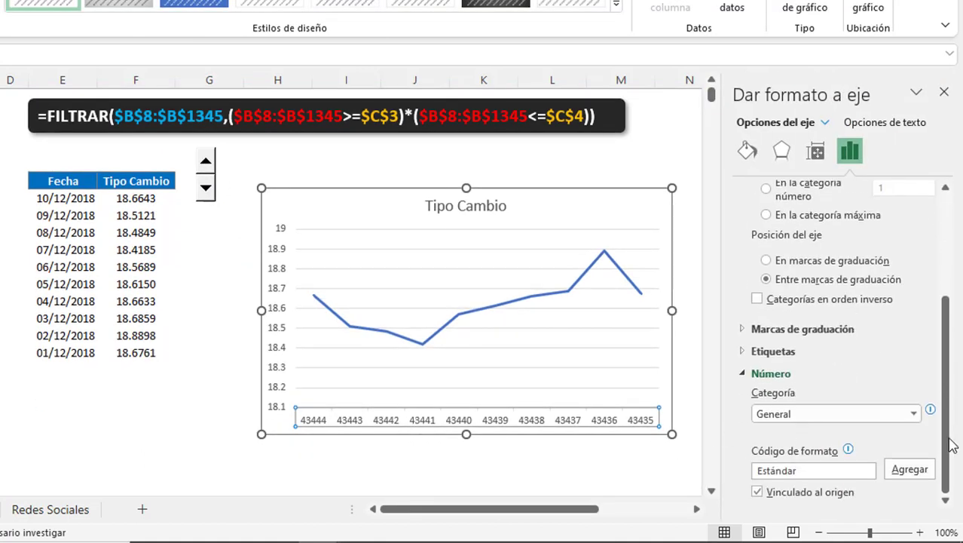
click(912, 413)
click(777, 282)
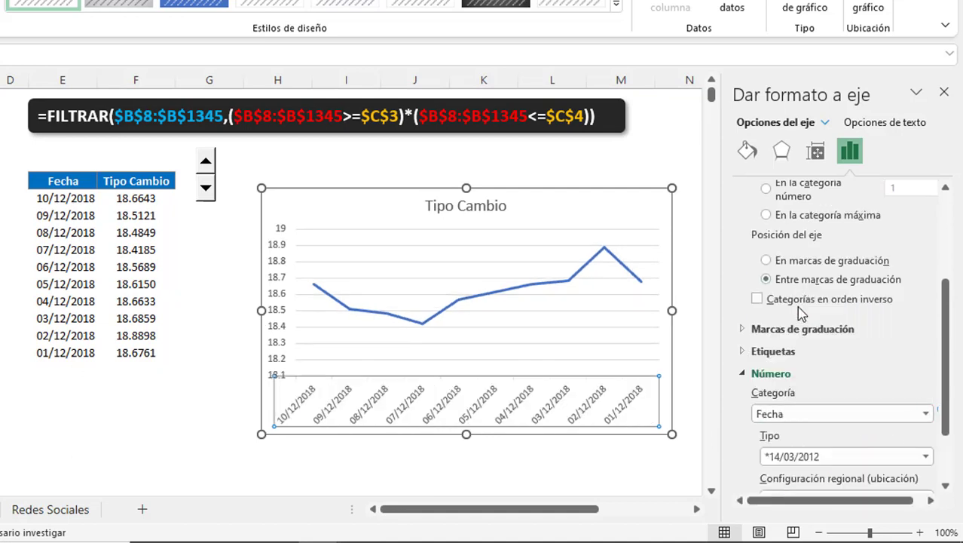
scroll(850, 467, down, 1)
text(ddmmaa)
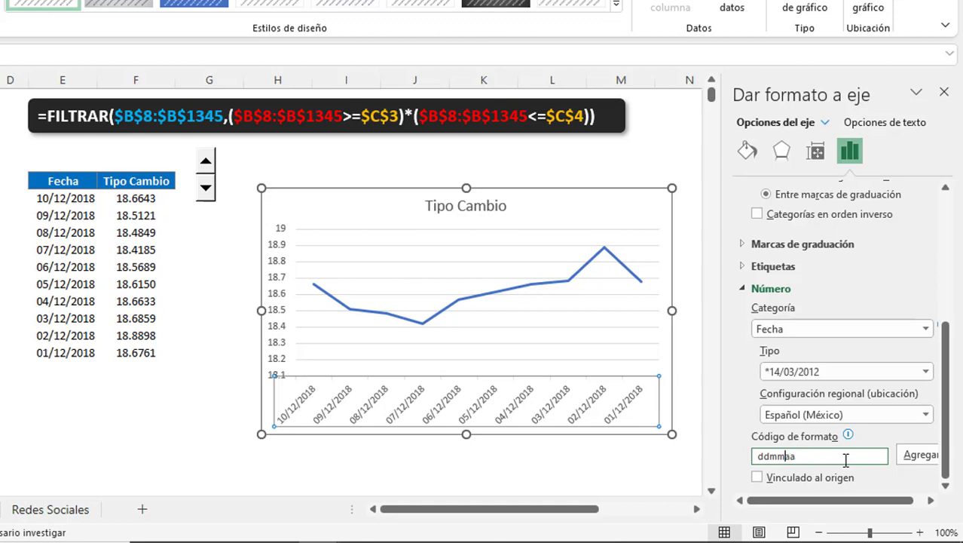
click(921, 455)
Step Hasta up and down with the spin button, finishing at 06/12/2018
click(204, 164)
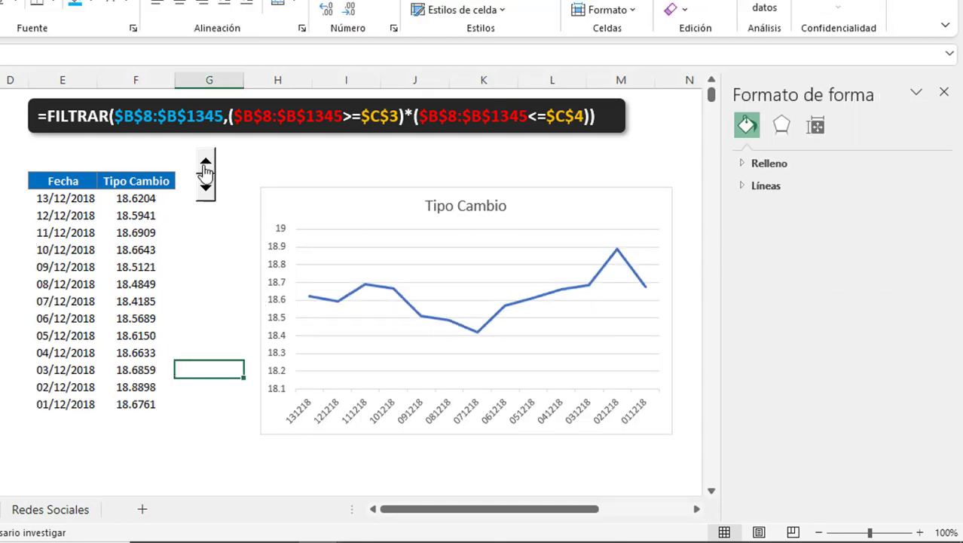
click(204, 164)
click(205, 165)
click(205, 164)
click(205, 165)
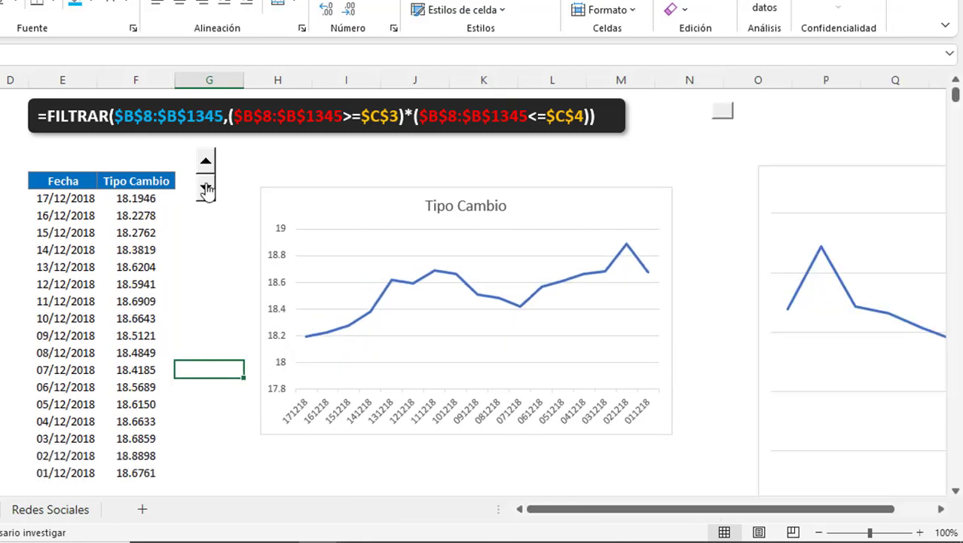
click(205, 189)
click(206, 188)
click(206, 188)
click(206, 188)
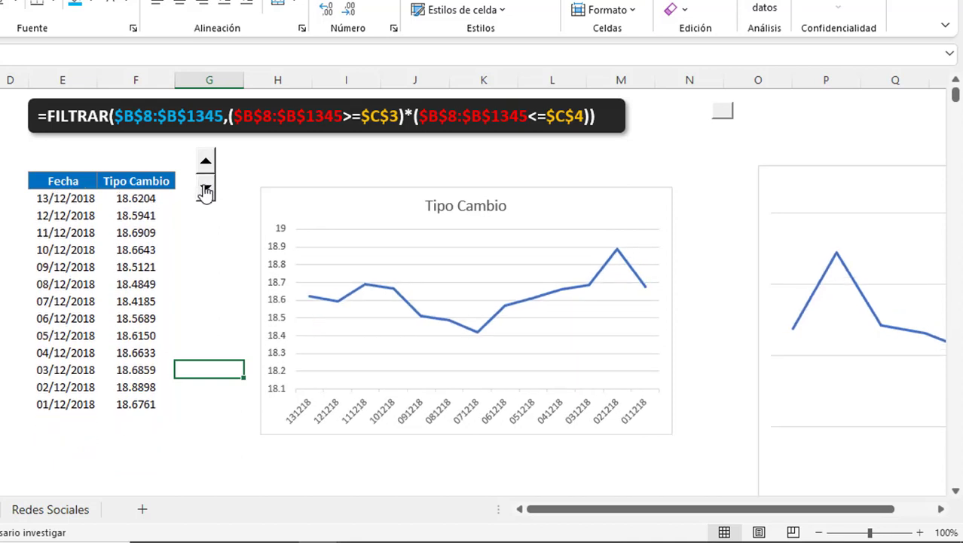
click(206, 188)
click(206, 161)
click(206, 161)
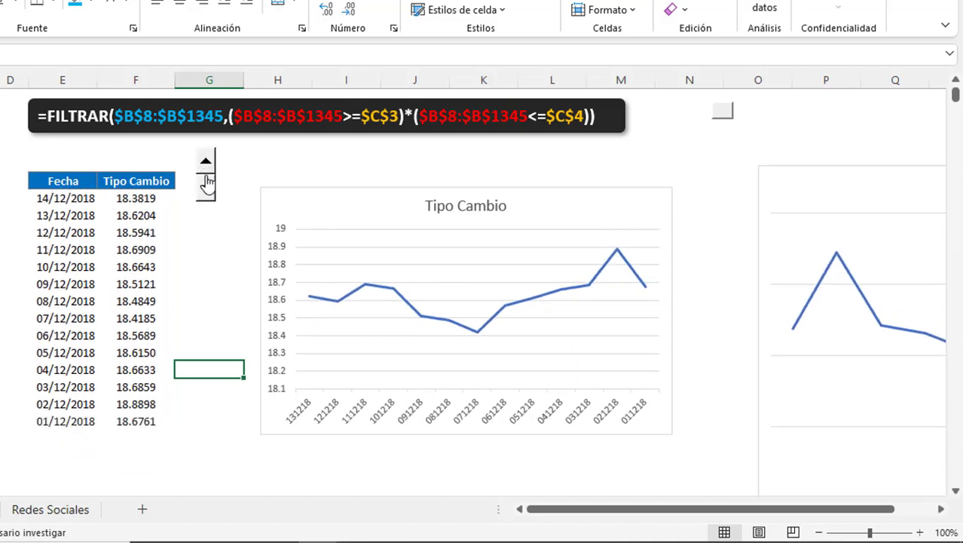
click(205, 188)
click(206, 188)
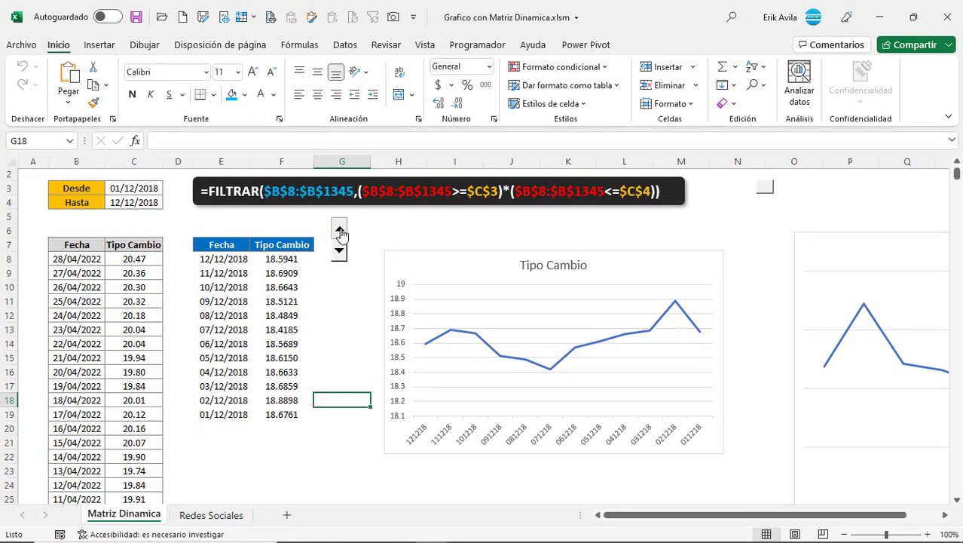
click(340, 255)
click(340, 255)
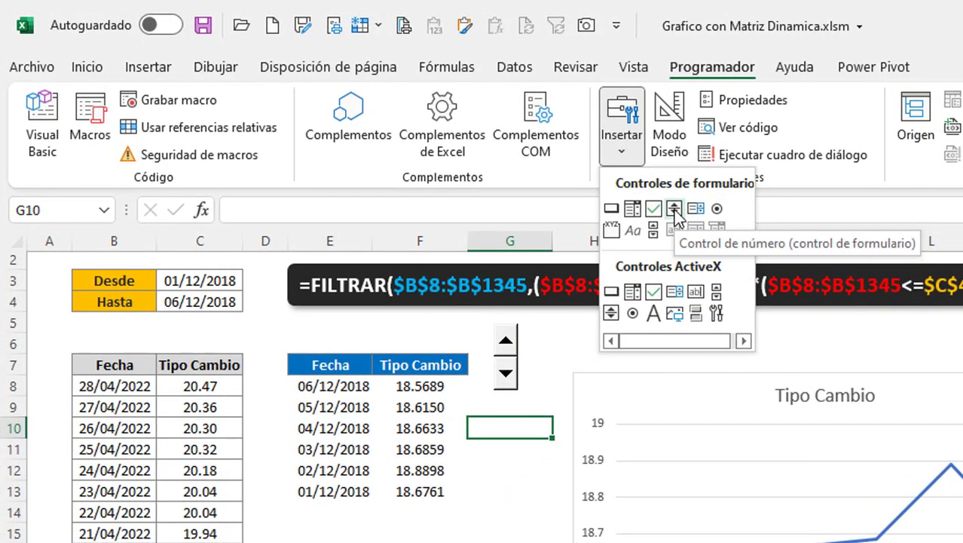
Draw a new Control de número spin button just under the first one and nudge it into place
click(674, 211)
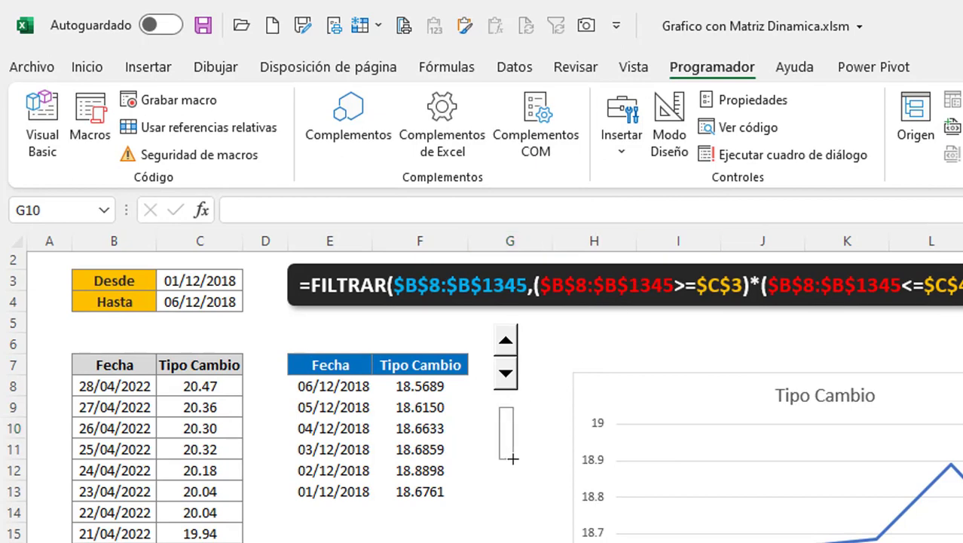
drag(499, 407, 526, 461)
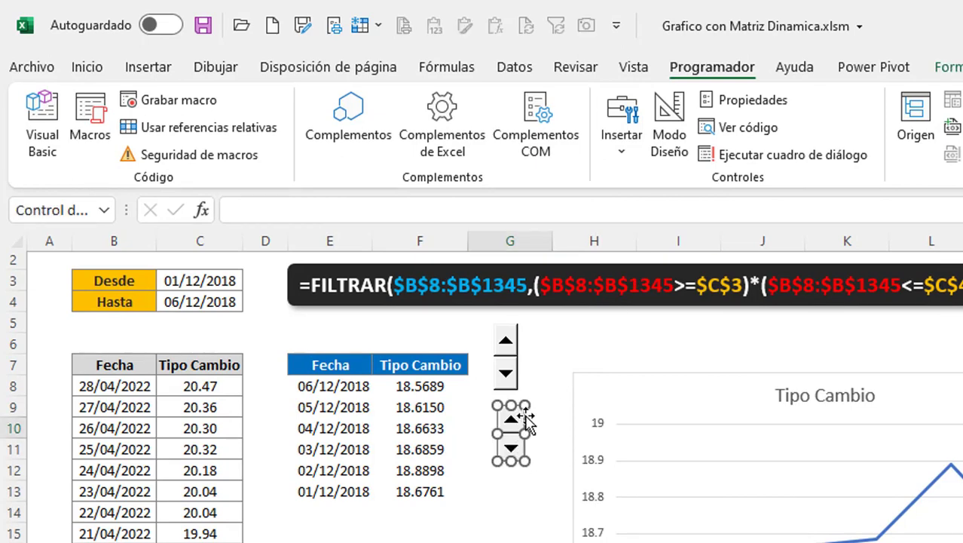
drag(526, 417, 521, 433)
scroll(521, 433, up, 1)
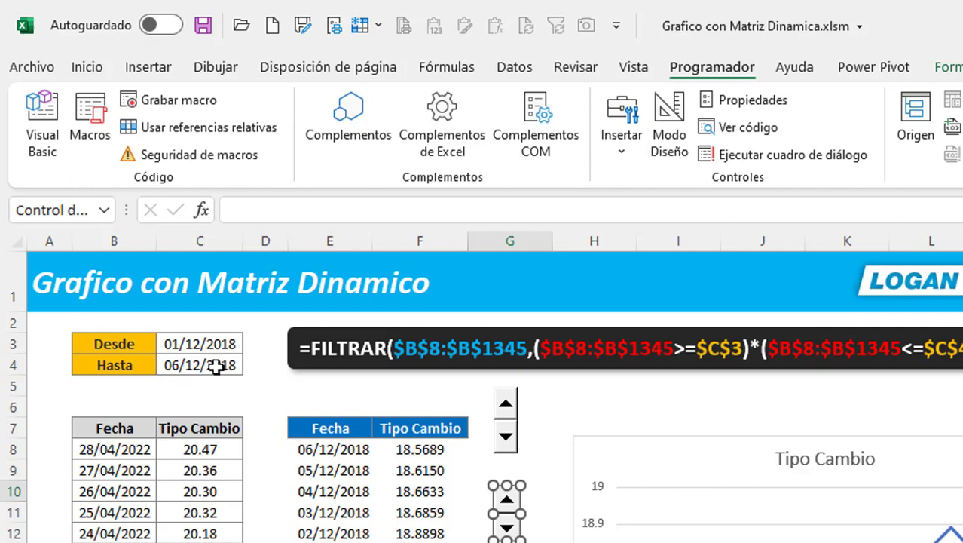
click(214, 366)
click(214, 345)
Review the Hasta formula =+C3+B2 in C4 and commit it unchanged
click(215, 365)
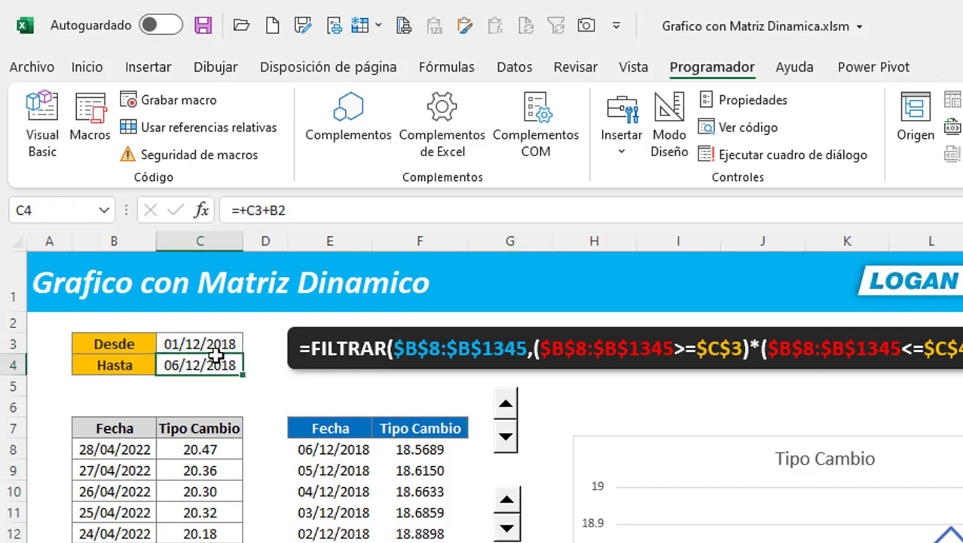
click(294, 211)
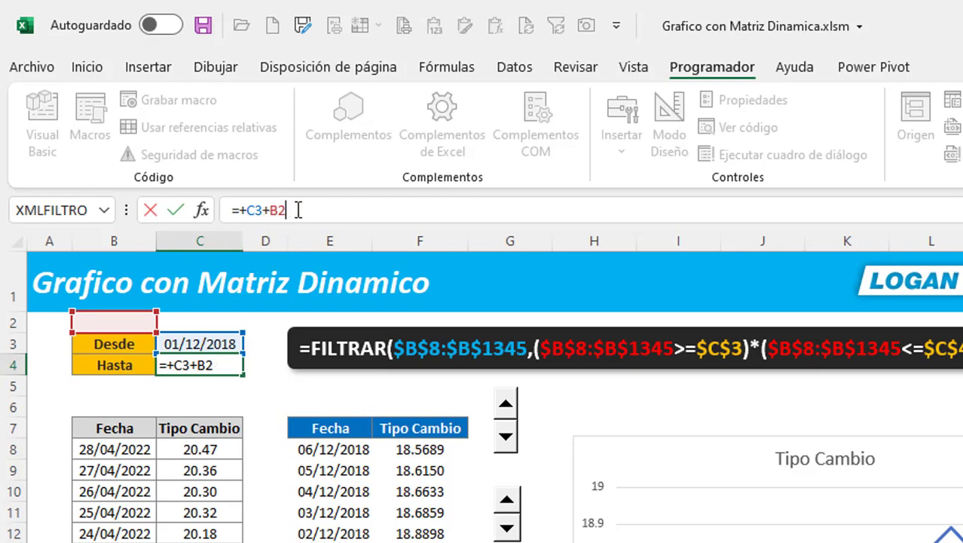
drag(286, 211, 269, 210)
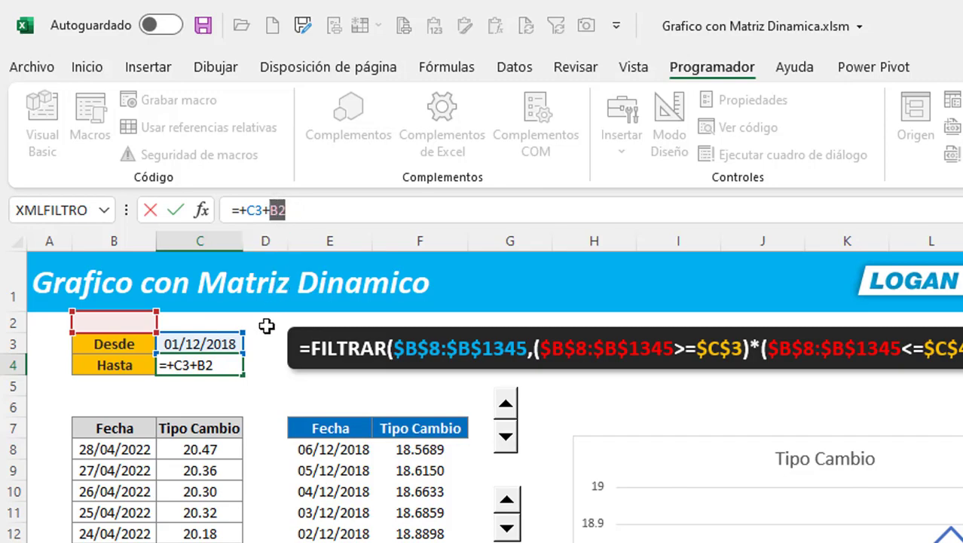
key(ctrl+Return)
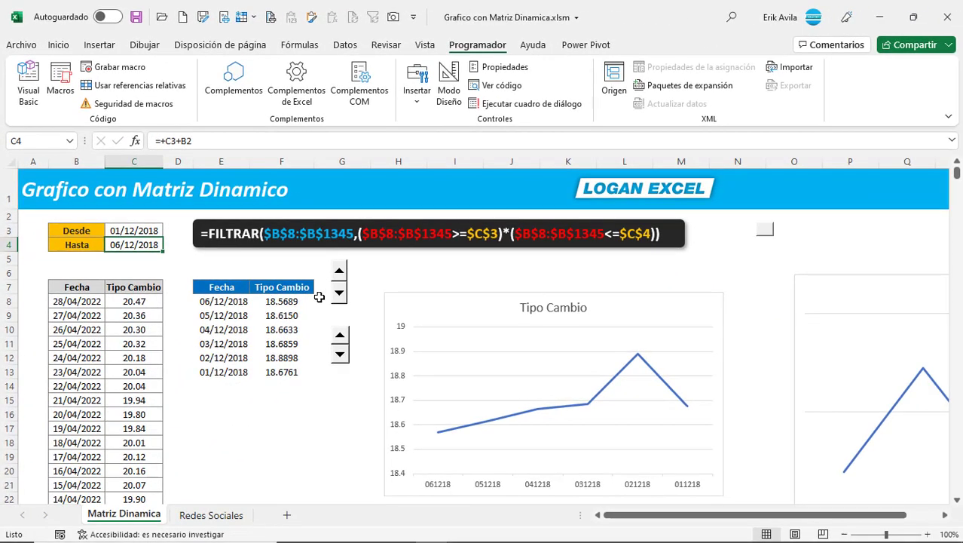
Raise the Hasta date to 09/12/2018 with three presses of the upper spin button
click(340, 271)
click(340, 272)
click(340, 271)
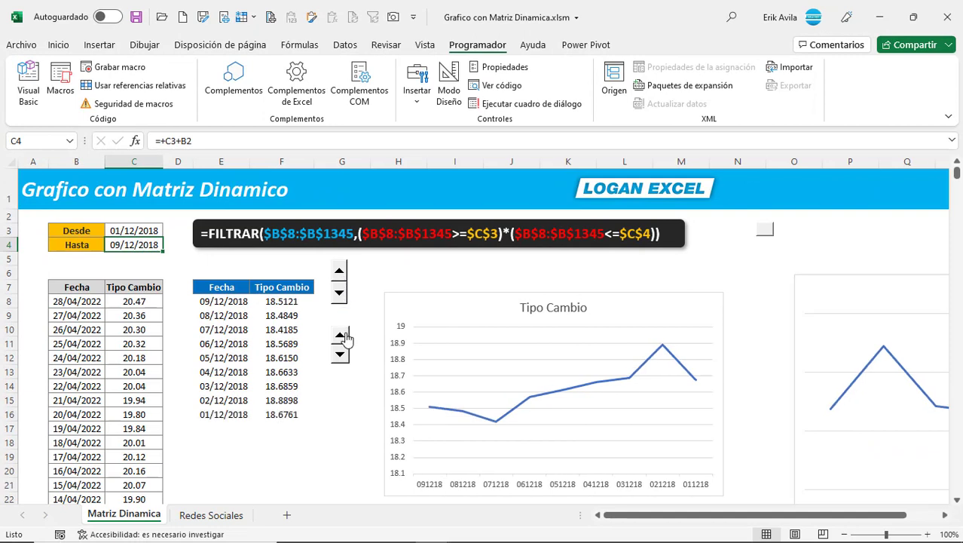
right_click(342, 333)
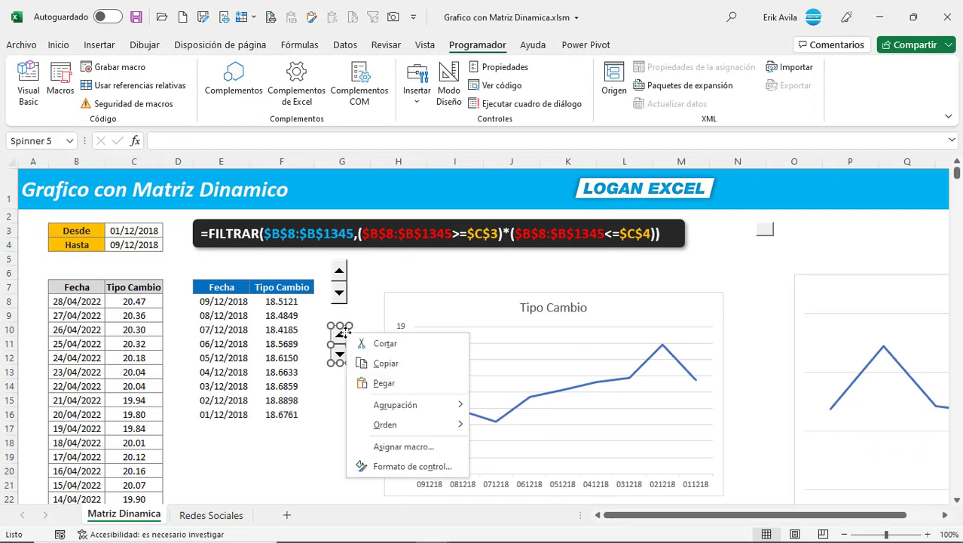
In Formato de control, set the new spin button's maximum to 100 and link it to B5
click(399, 466)
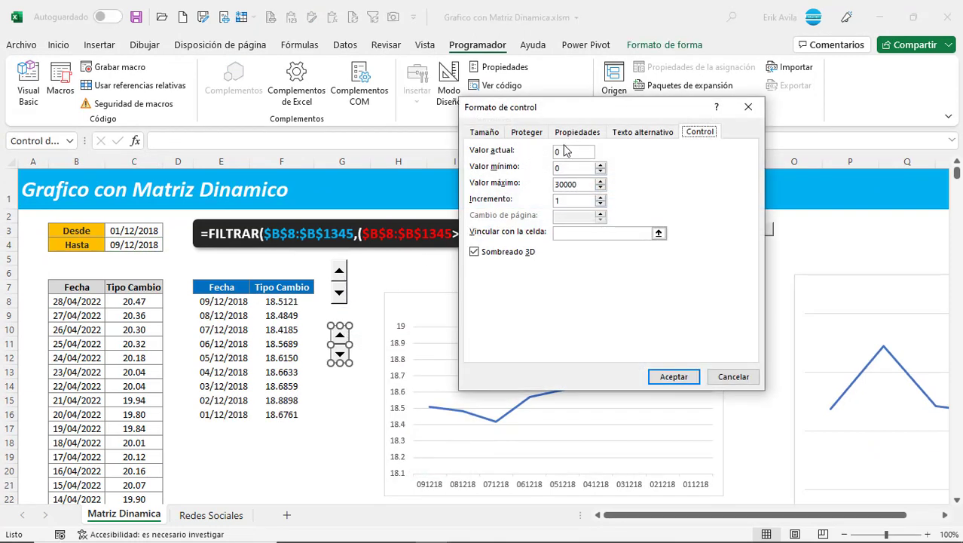
click(571, 152)
drag(581, 185, 557, 187)
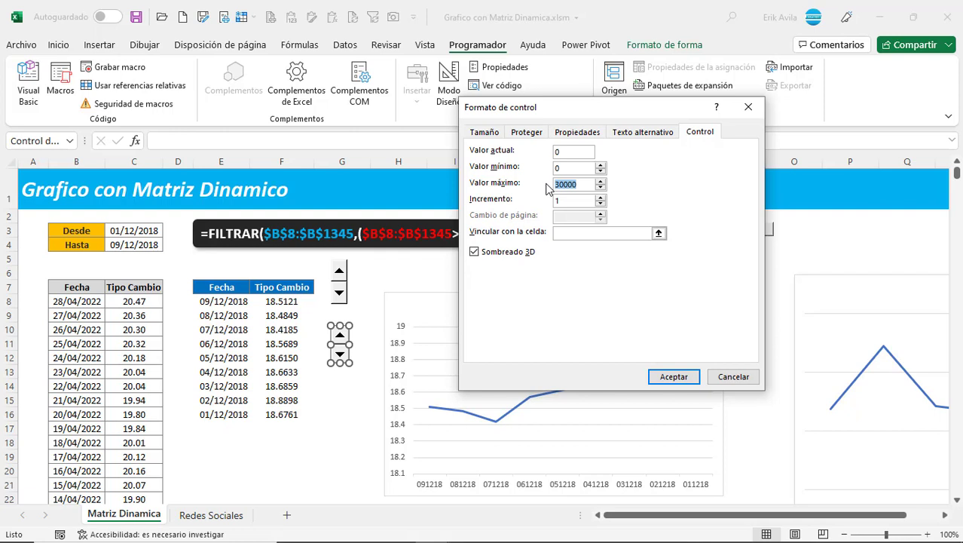
text(100)
click(581, 231)
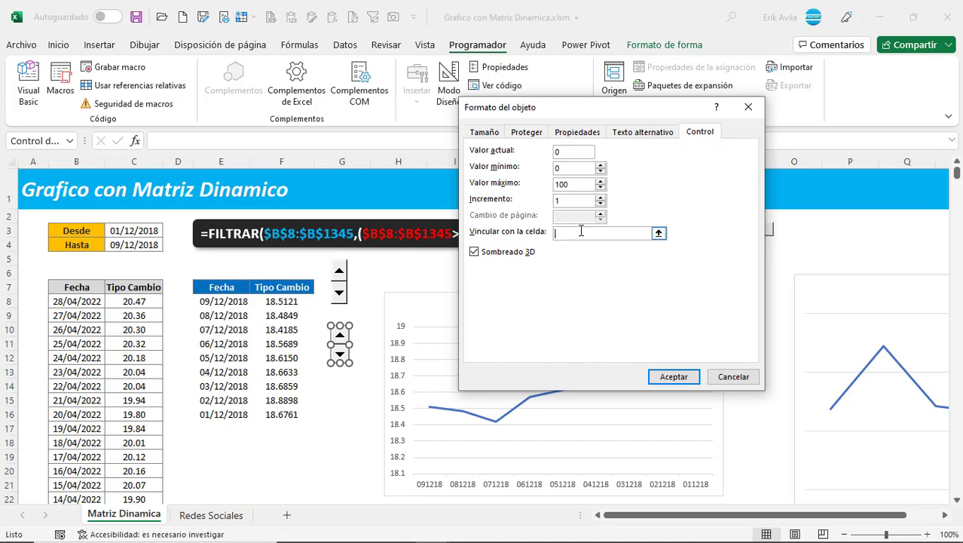
text(B5)
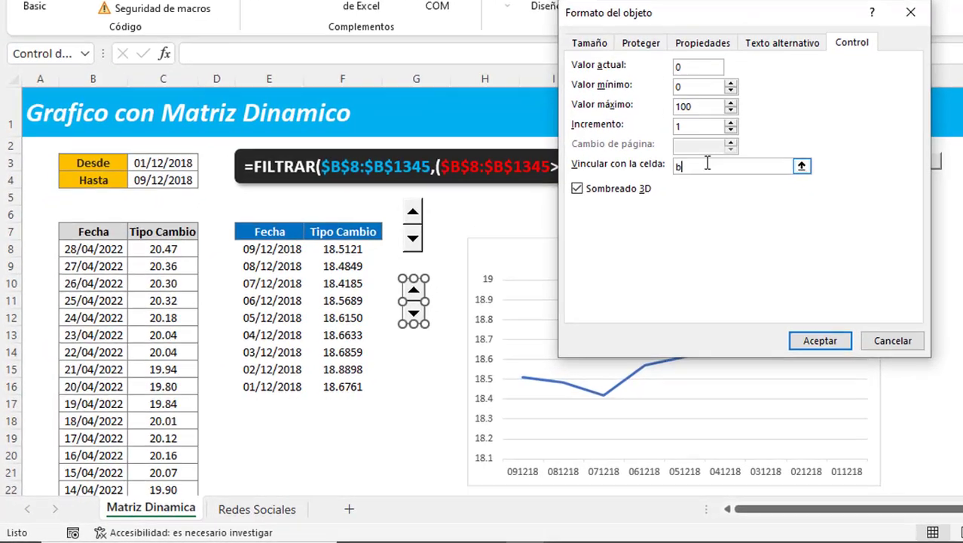
key(Return)
Press the new spin button's up arrow several times to increment the counter in B5
click(340, 337)
click(340, 337)
click(435, 281)
click(435, 280)
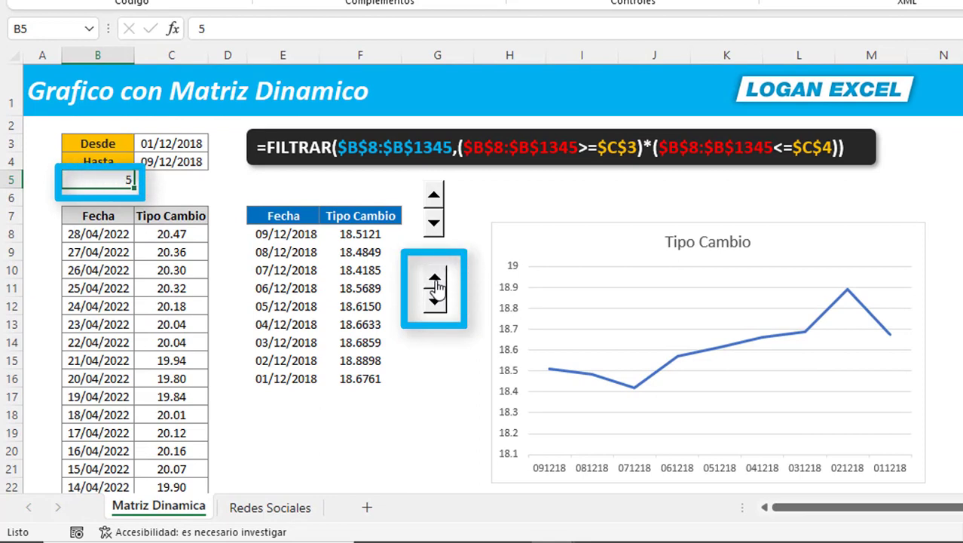
Replace the Hasta formula in C4 with =+C3+B5, dismissing the reference error
click(435, 281)
click(435, 281)
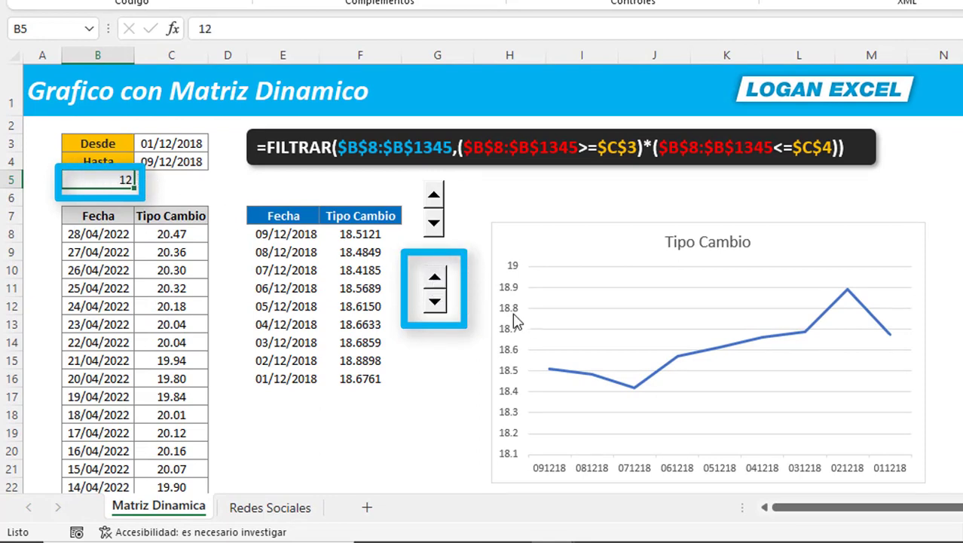
click(435, 301)
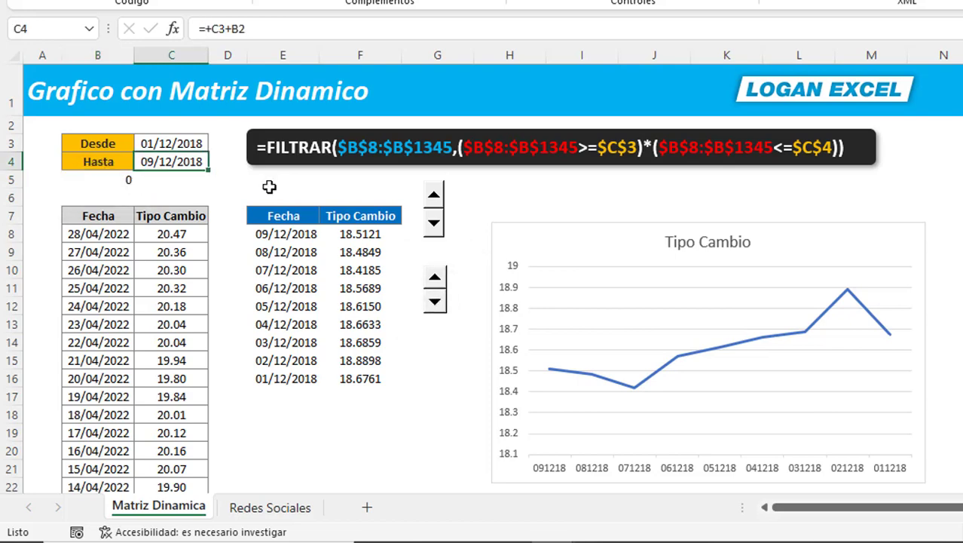
key(Delete)
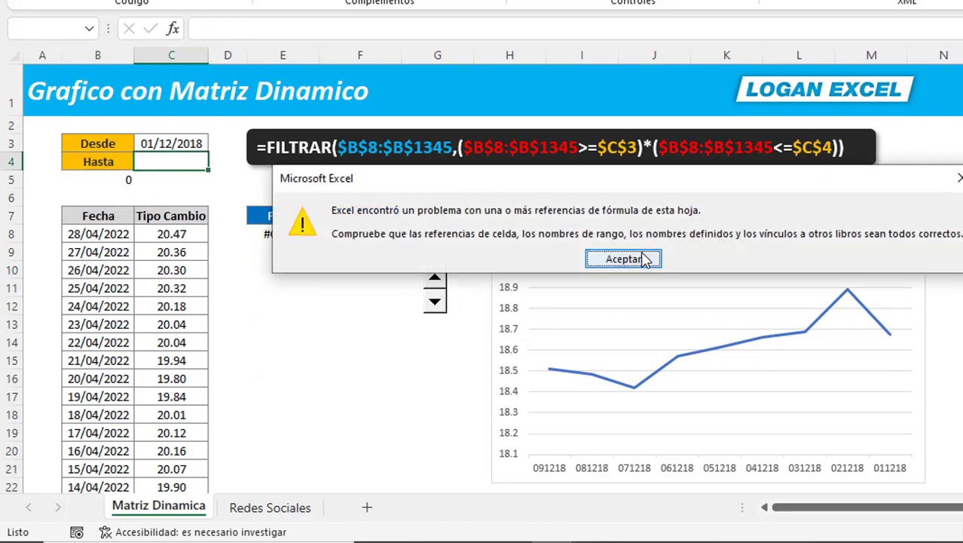
click(619, 260)
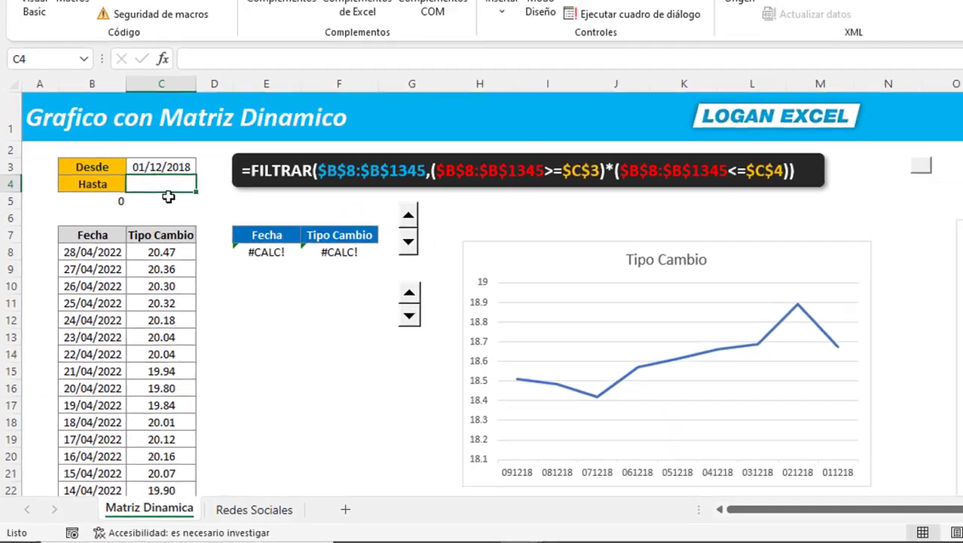
text(+)
key(Up)
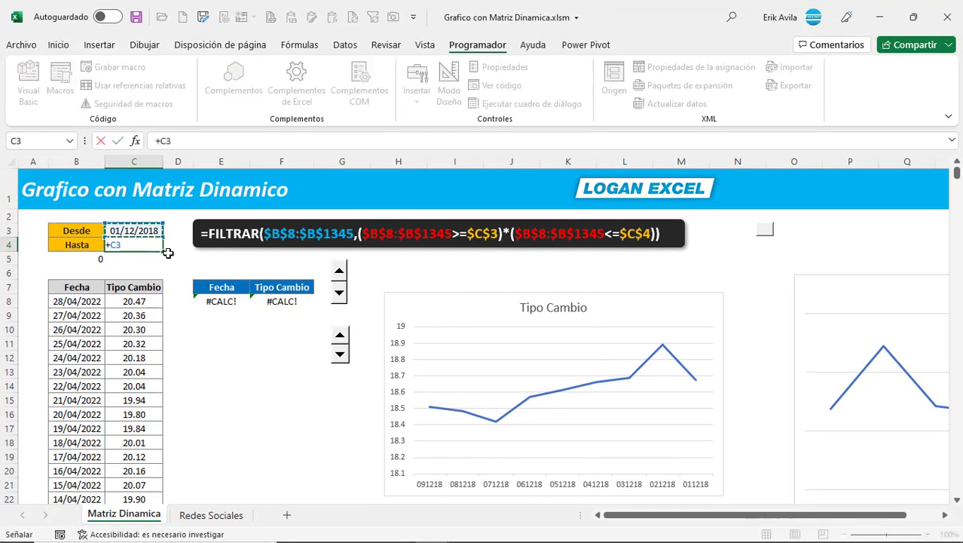
text(+)
click(98, 257)
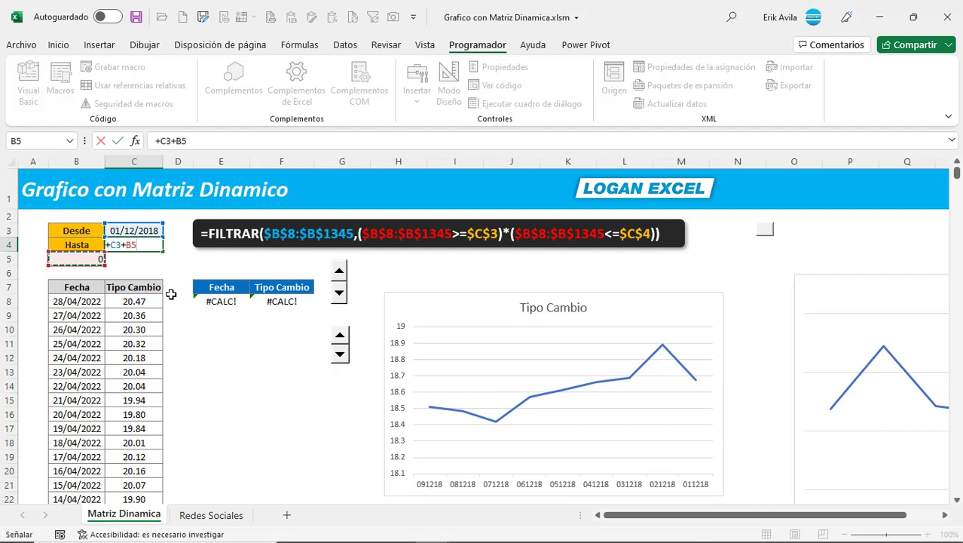
key(Return)
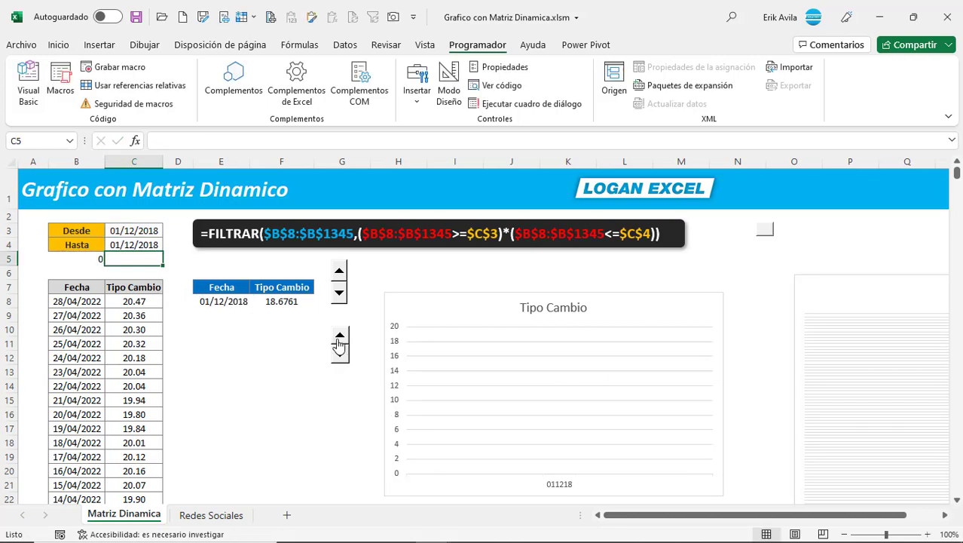
Step the lower spin button's counter up to 30 so Hasta reads 31/12/2018
click(339, 339)
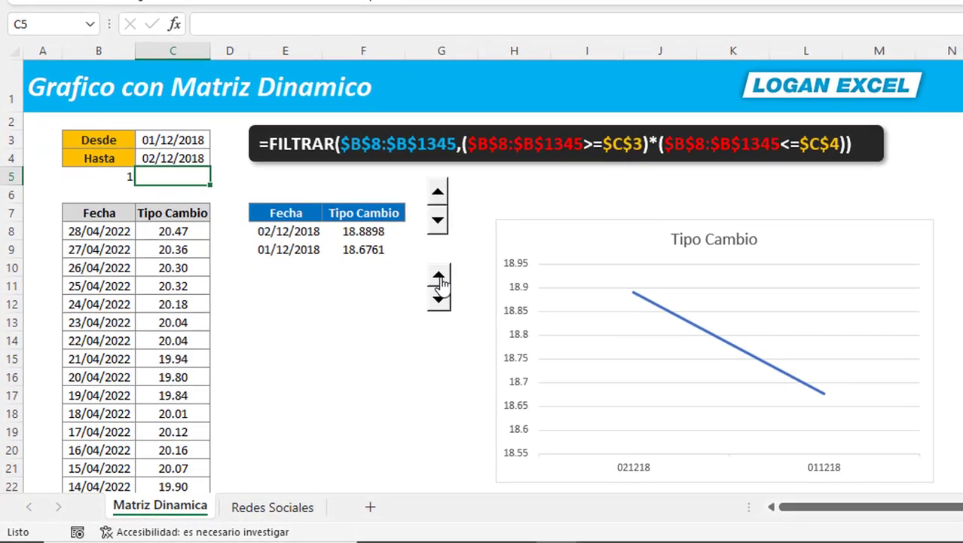
click(439, 277)
click(439, 277)
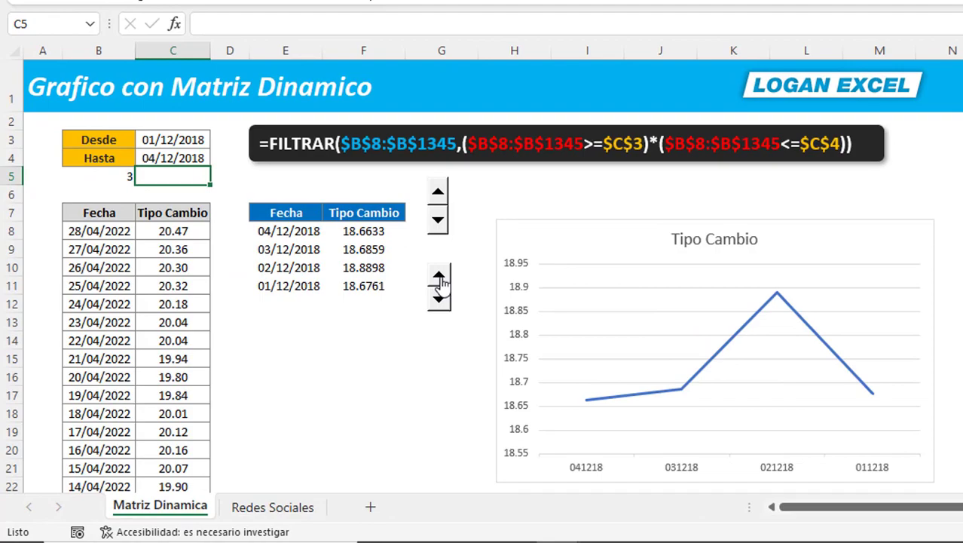
click(439, 277)
click(439, 277)
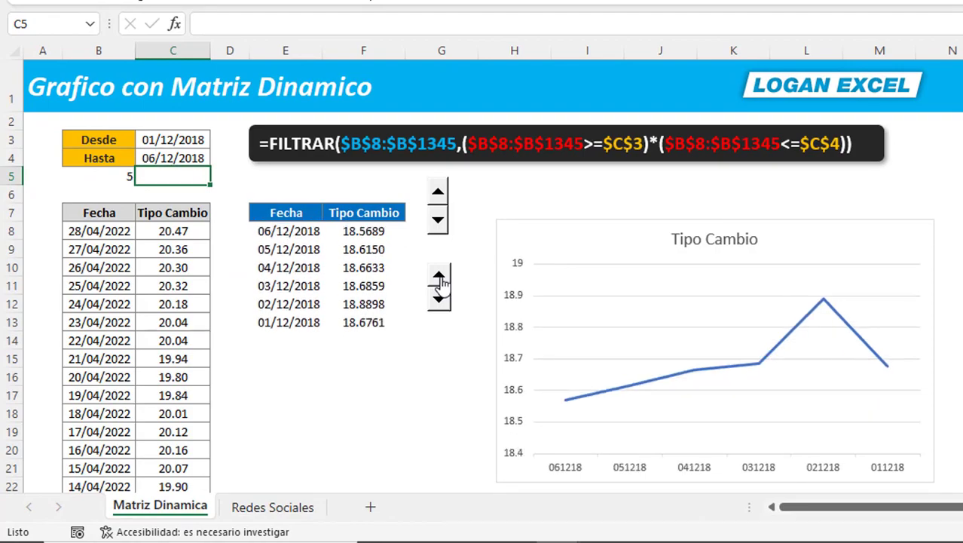
click(439, 277)
click(438, 277)
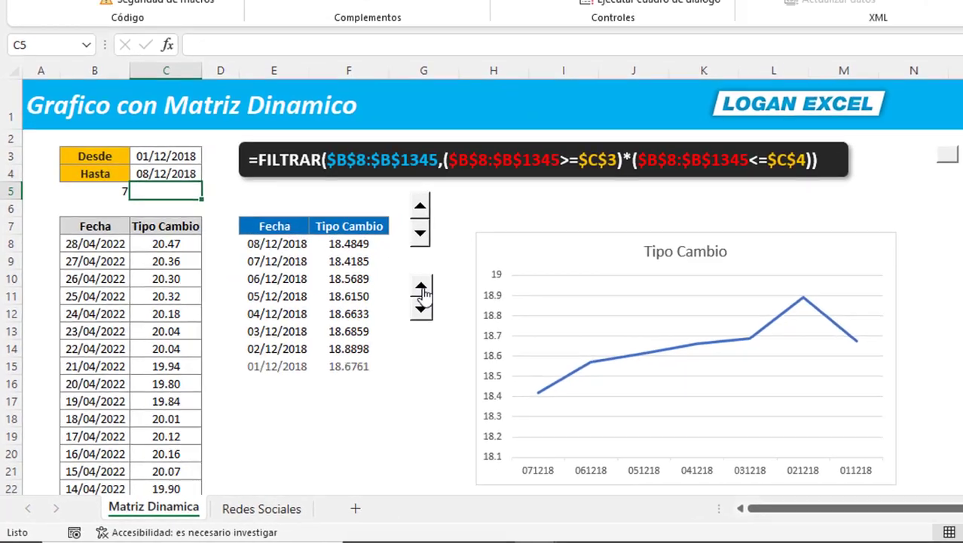
click(322, 186)
click(322, 185)
click(323, 184)
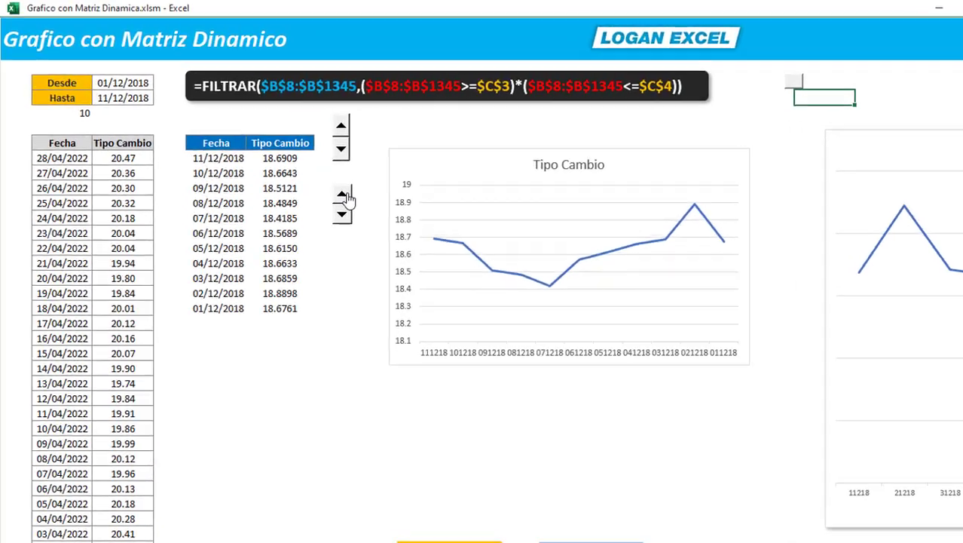
click(322, 184)
click(323, 184)
click(398, 226)
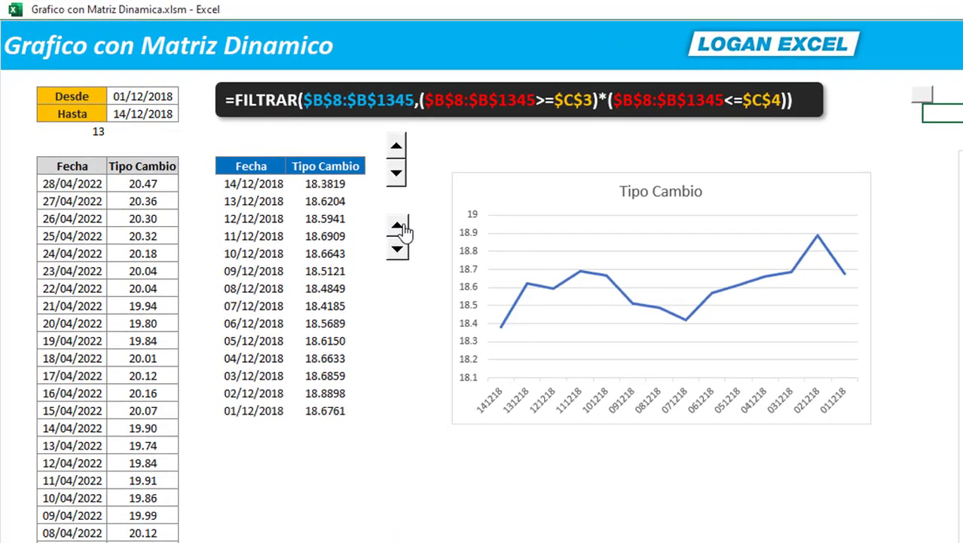
click(398, 226)
click(398, 226)
click(398, 226)
click(398, 226)
click(398, 226)
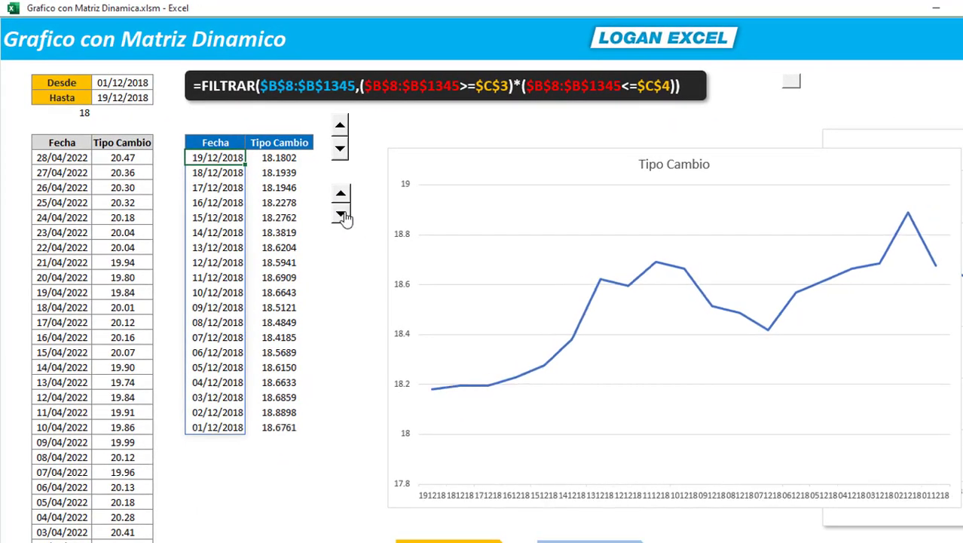
click(342, 214)
click(341, 215)
click(341, 215)
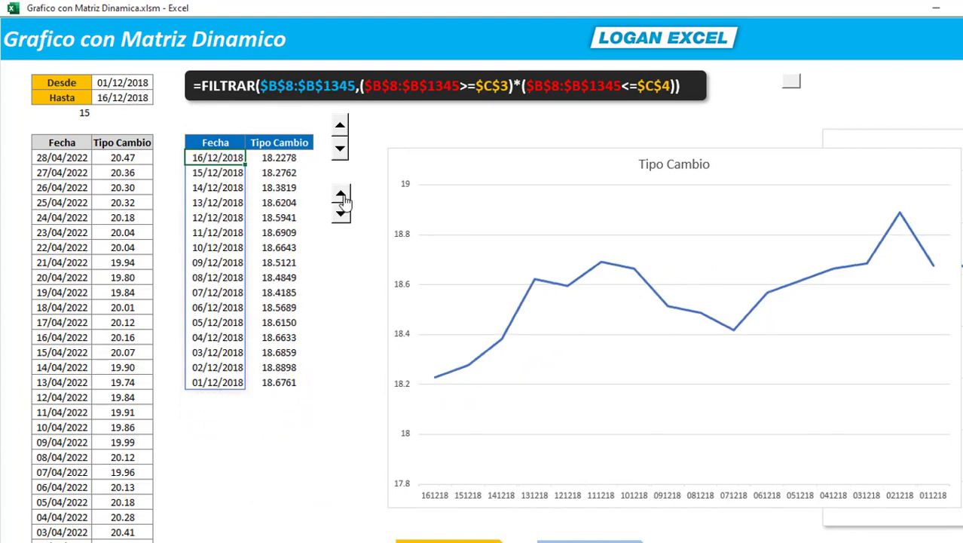
click(342, 216)
click(341, 215)
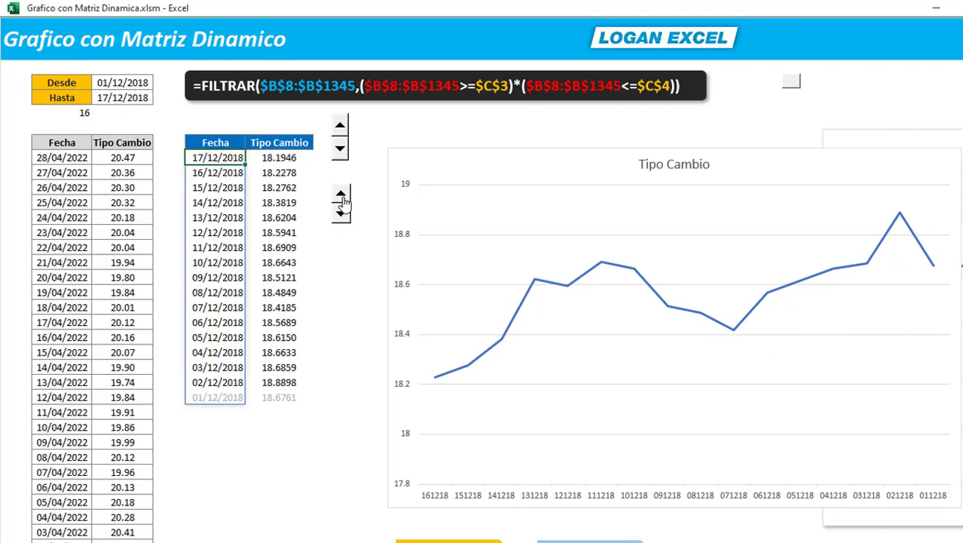
click(341, 214)
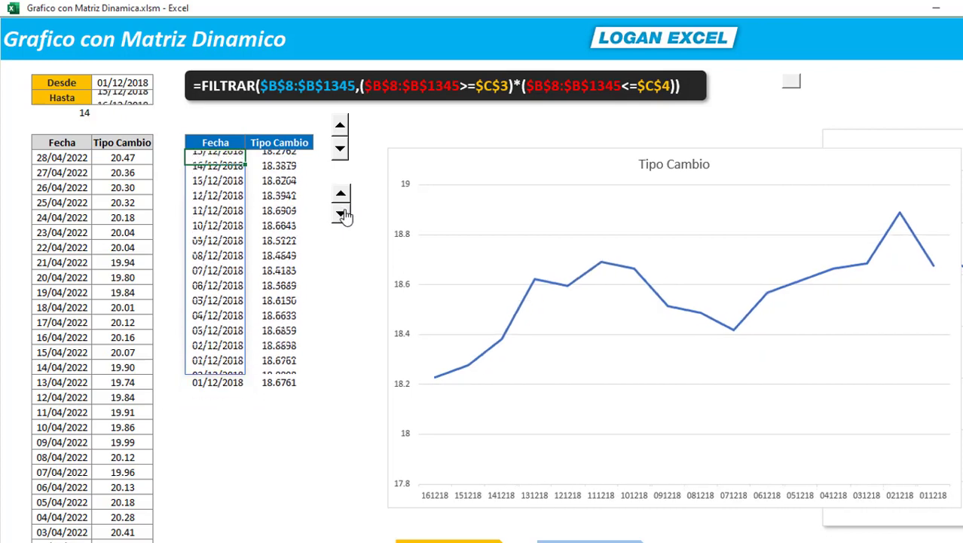
click(341, 215)
click(341, 215)
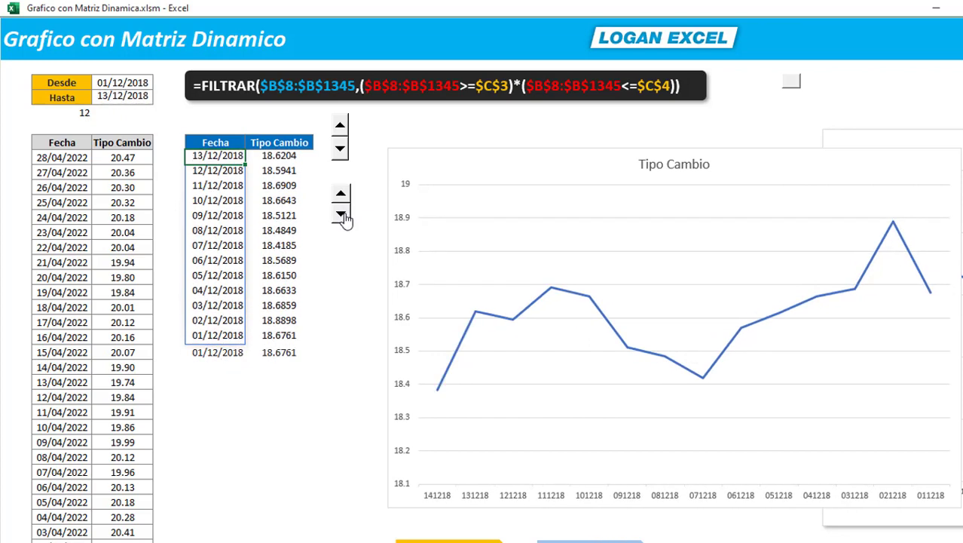
click(341, 196)
click(342, 214)
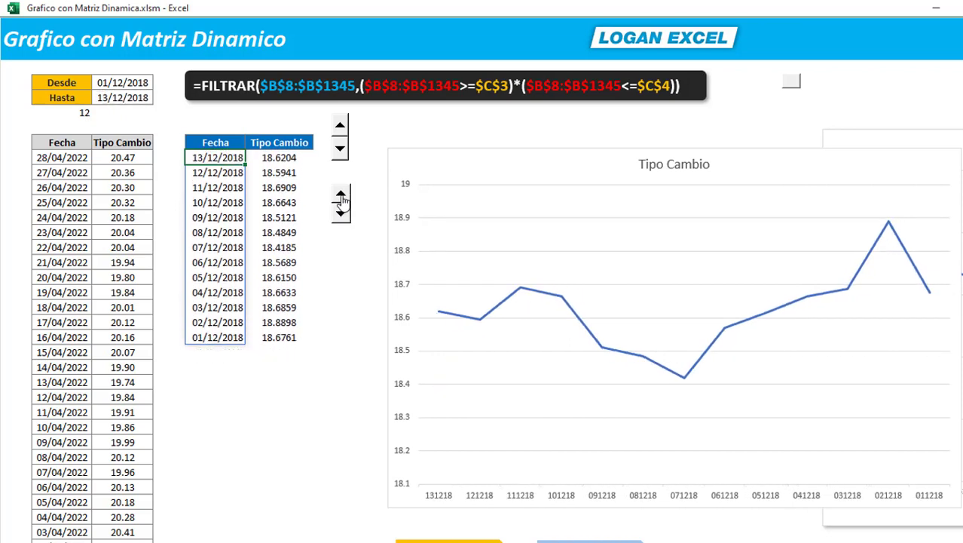
click(341, 196)
click(341, 196)
click(341, 196)
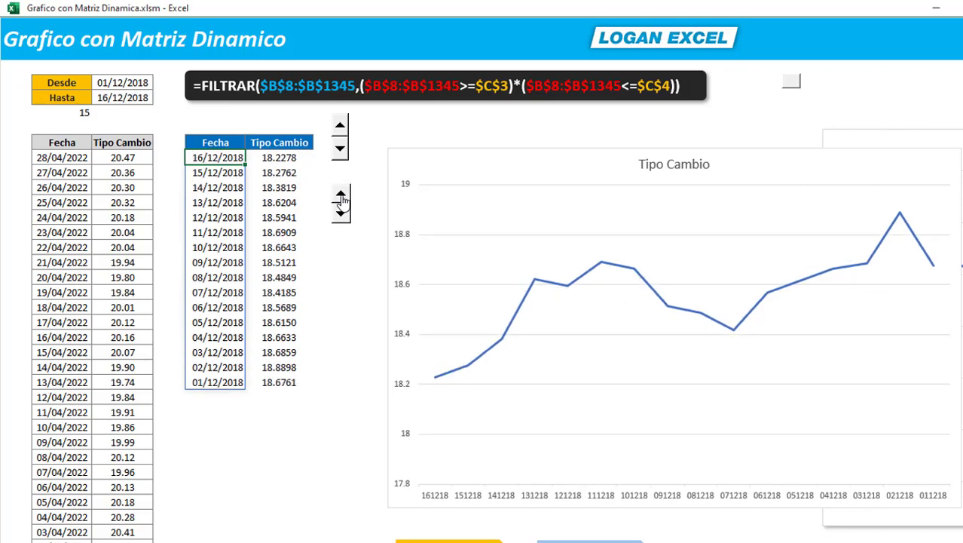
click(340, 196)
click(341, 196)
click(340, 196)
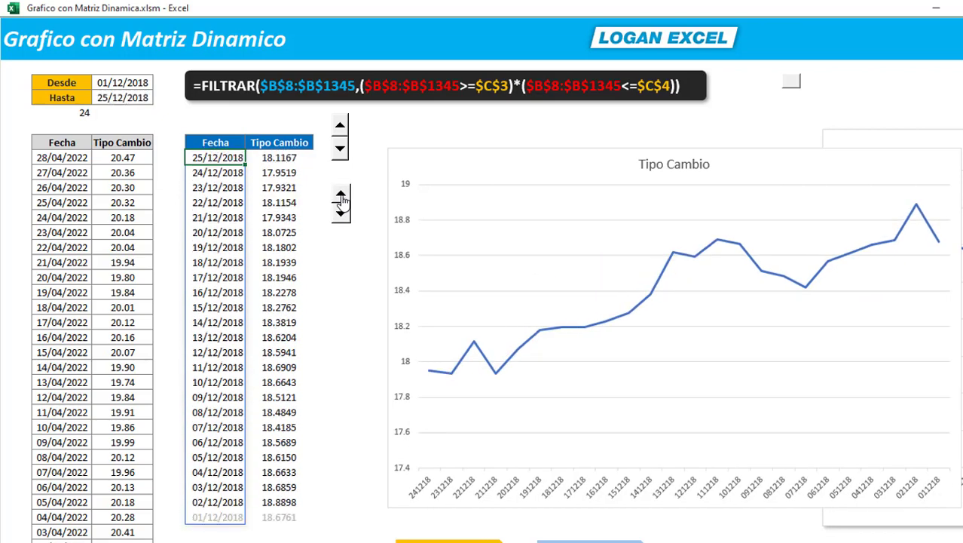
click(341, 215)
click(341, 215)
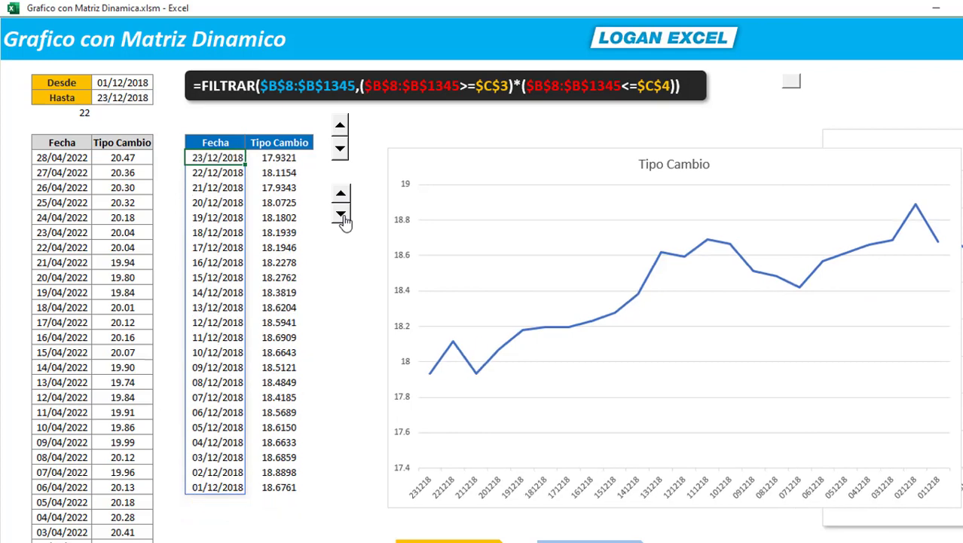
click(341, 215)
click(342, 215)
click(341, 197)
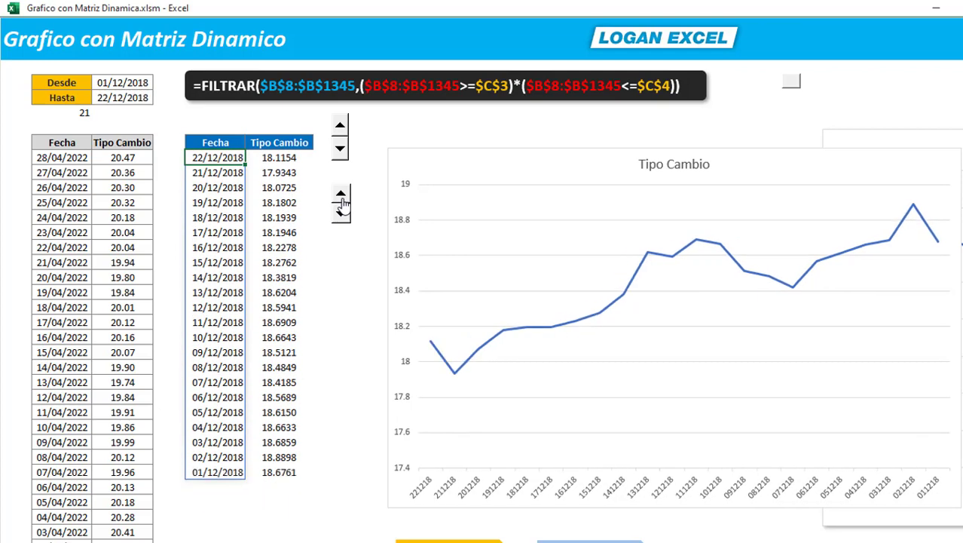
click(341, 197)
click(340, 198)
click(340, 198)
click(341, 196)
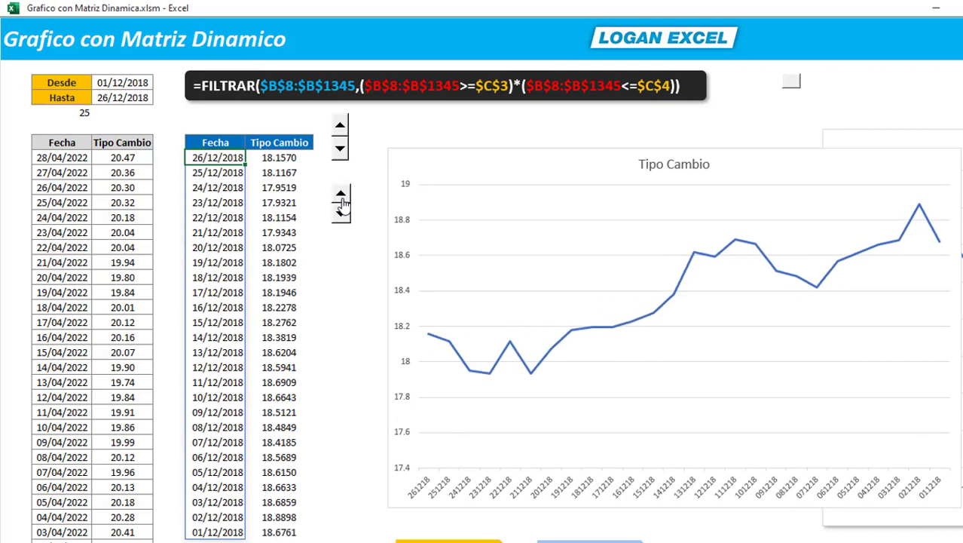
click(341, 196)
click(341, 196)
click(341, 196)
click(340, 196)
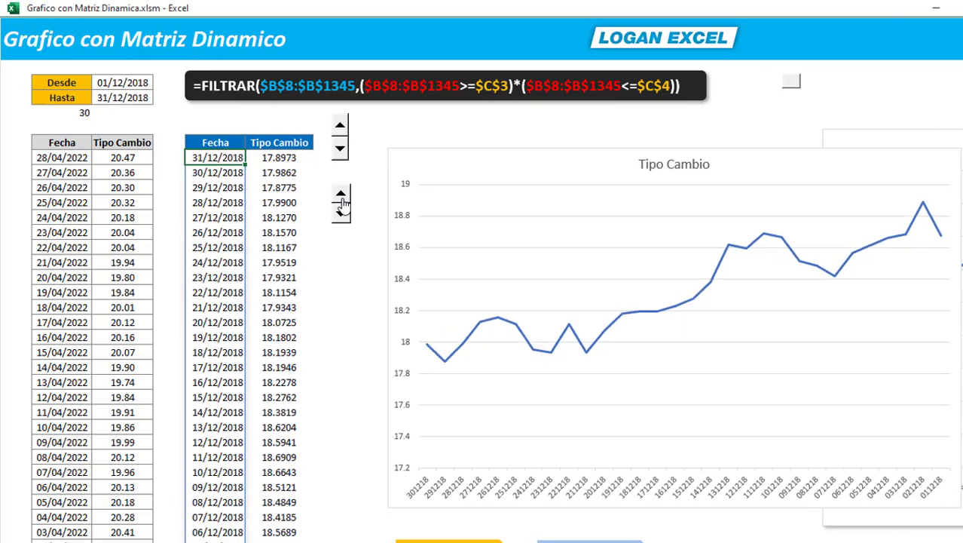